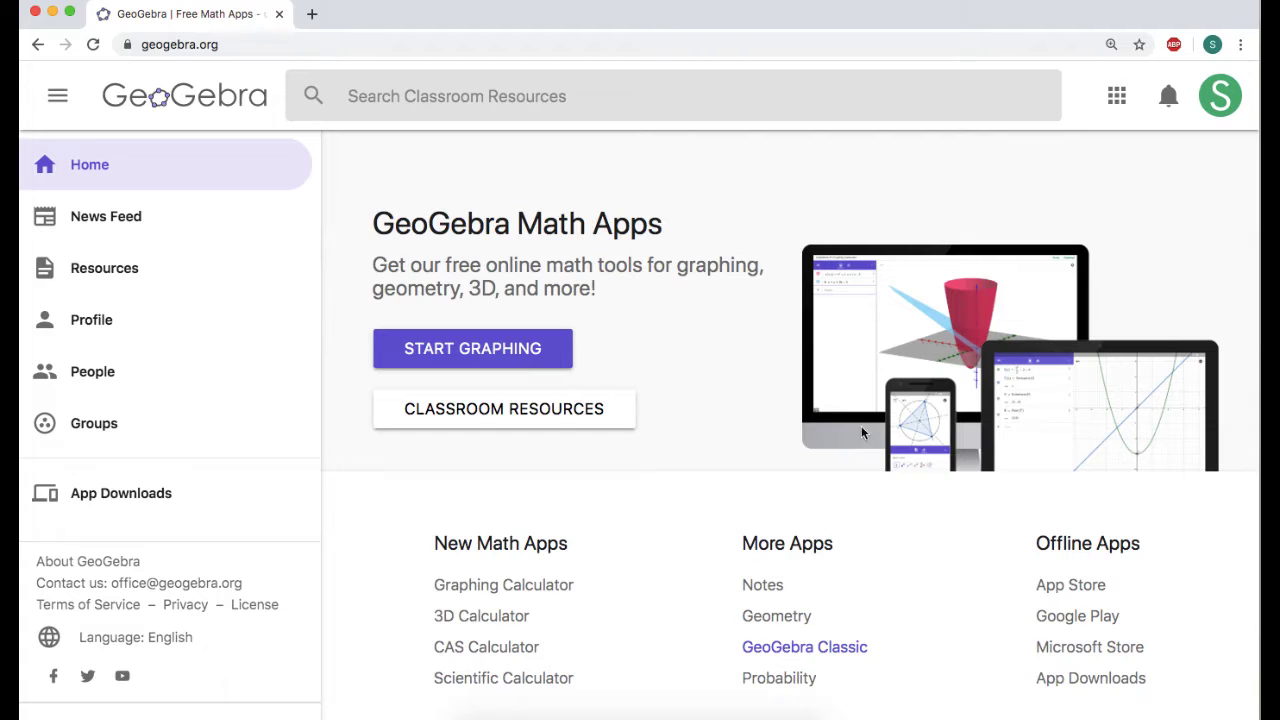
Open GeoGebra Classic from geogebra.org's More Apps in a new browser tab
left_click(821, 650)
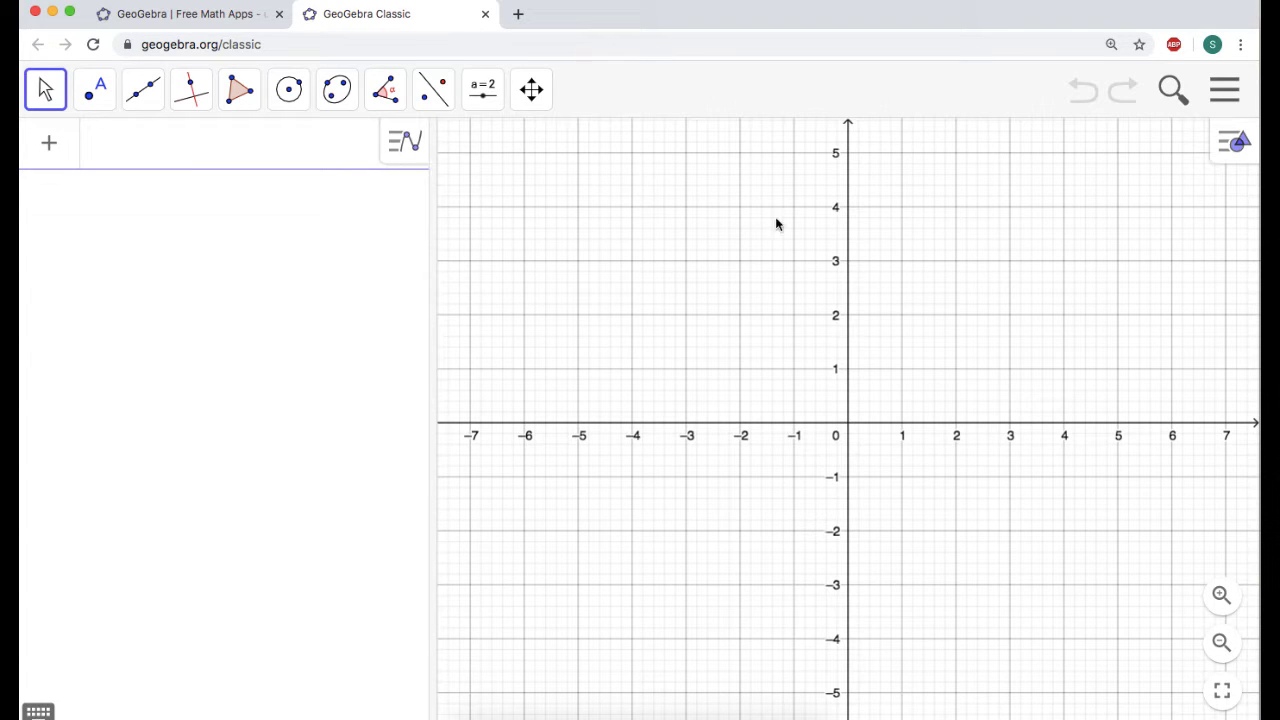
Add the 3D Graphics view and close the 2D Graphics view
left_click(1232, 146)
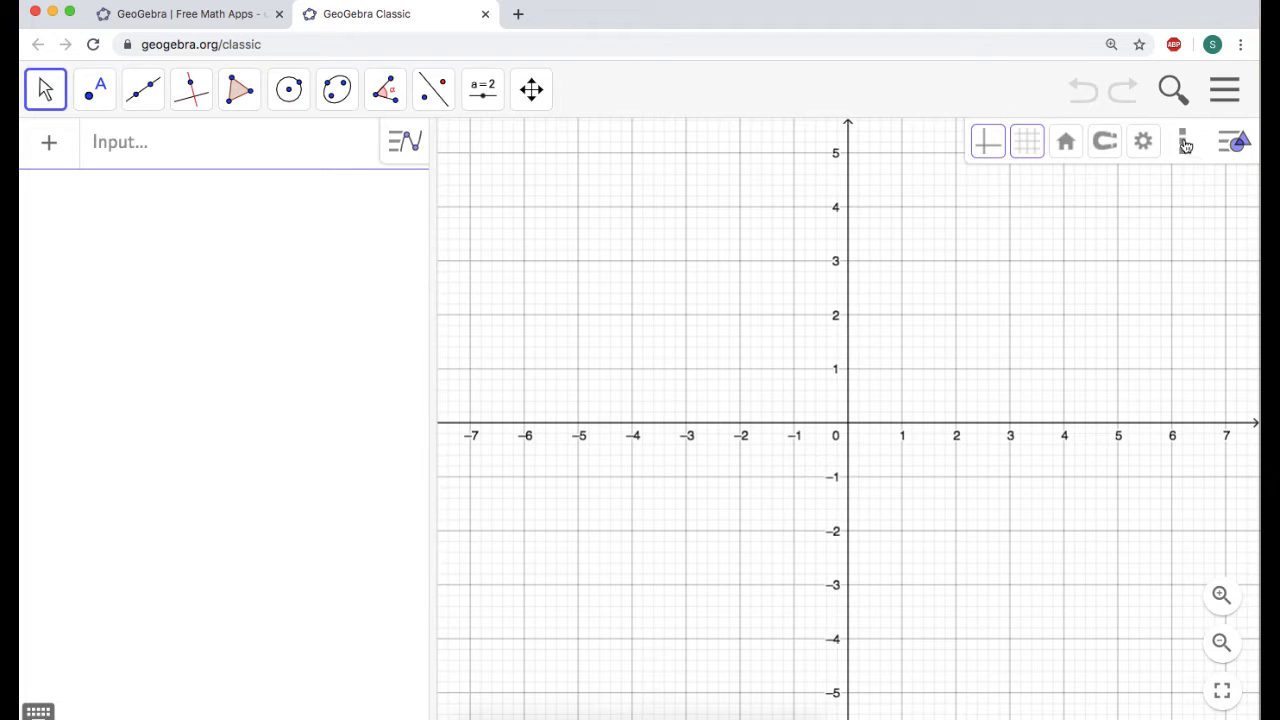
left_click(1185, 146)
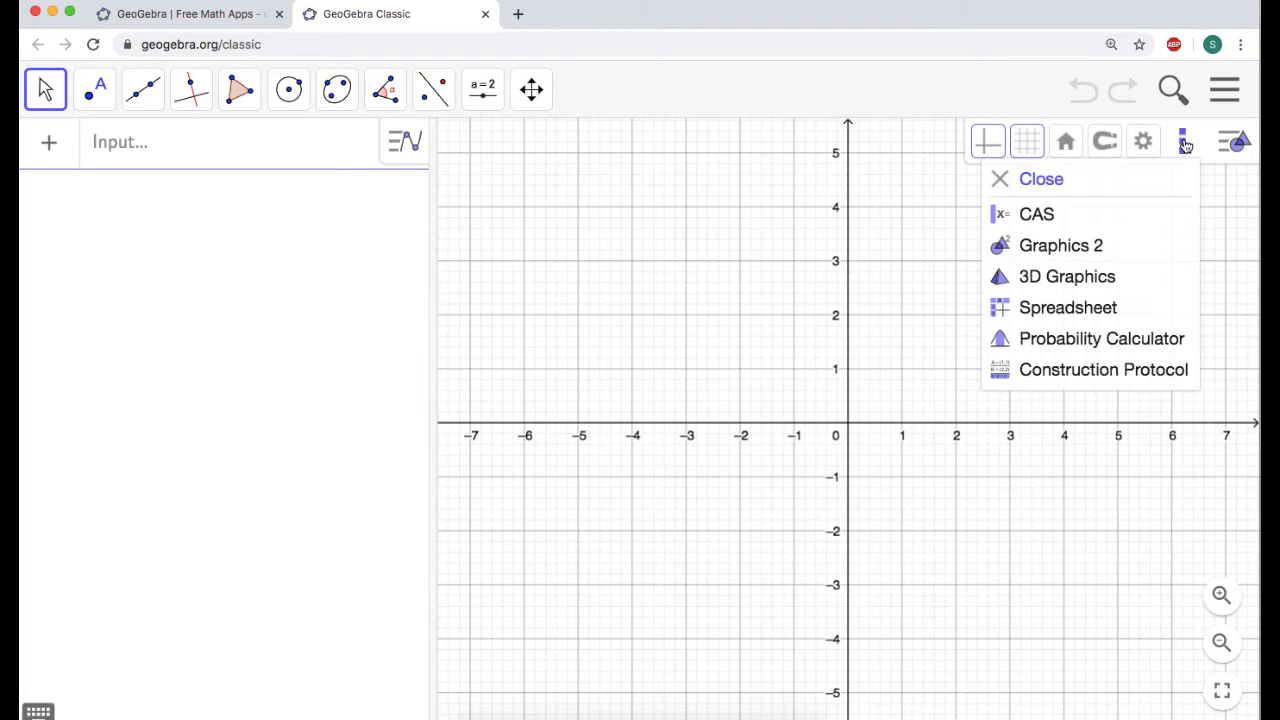
left_click(1027, 280)
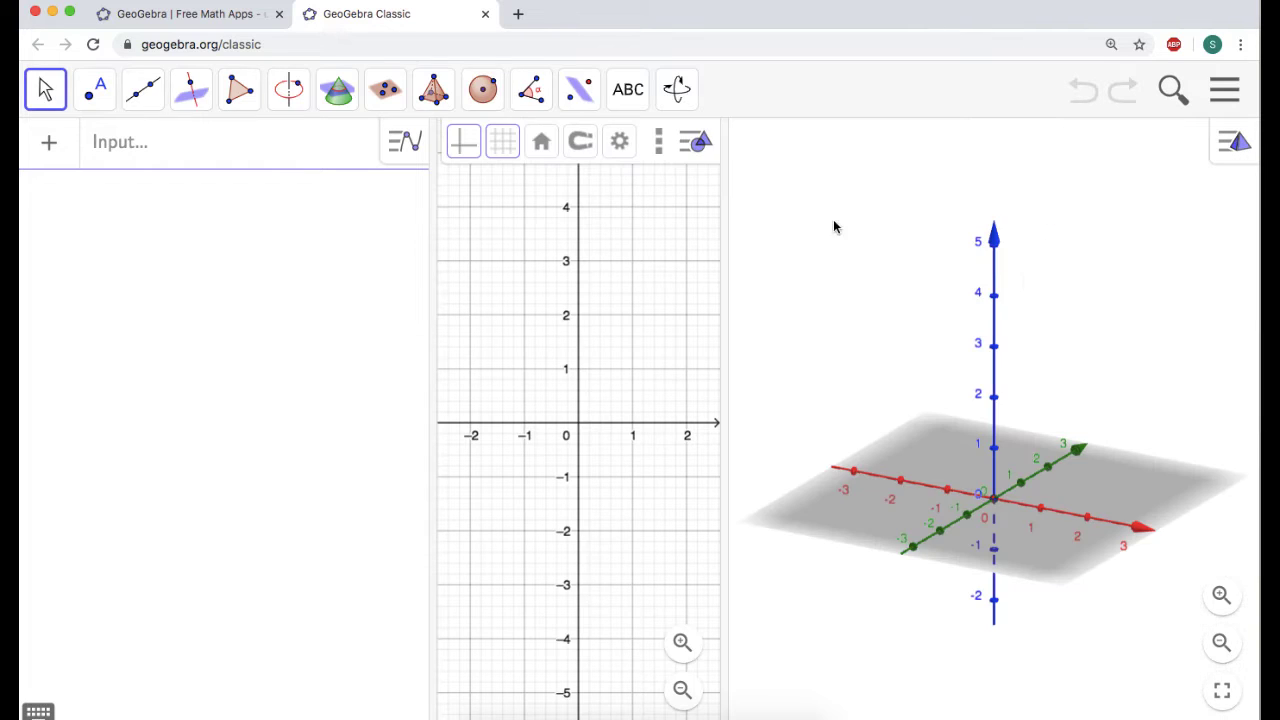
left_click(658, 145)
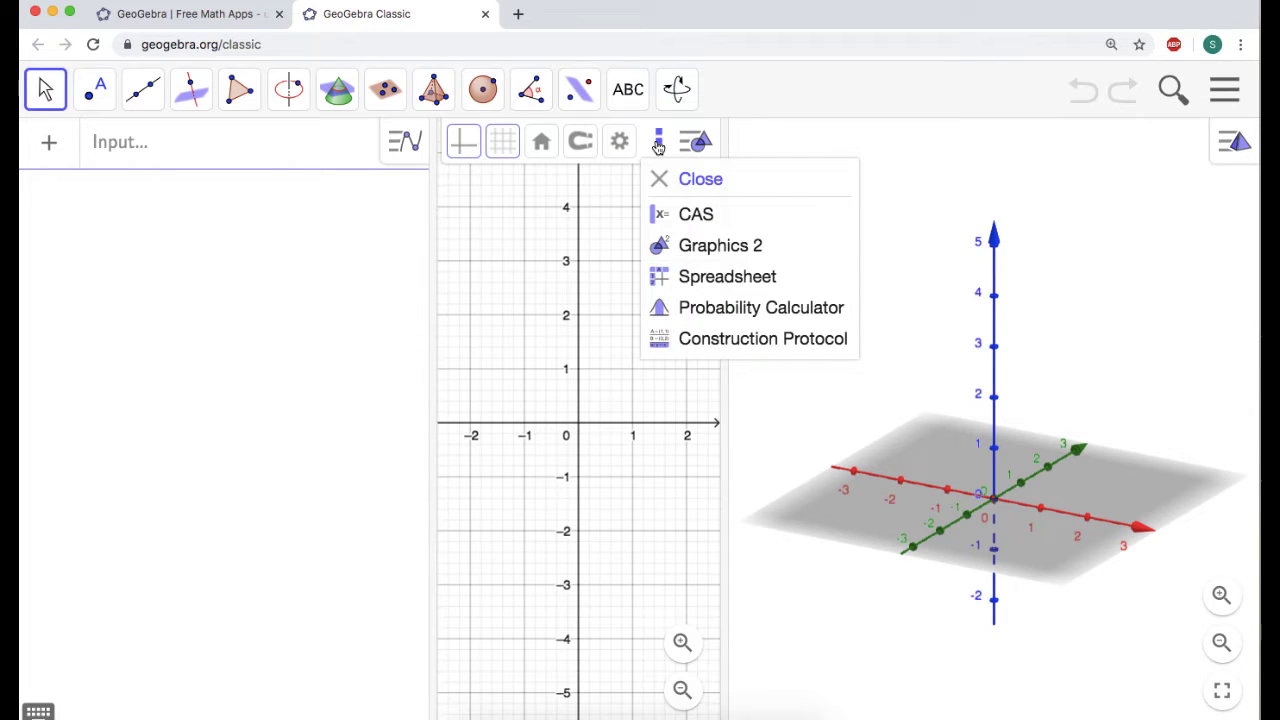
left_click(695, 182)
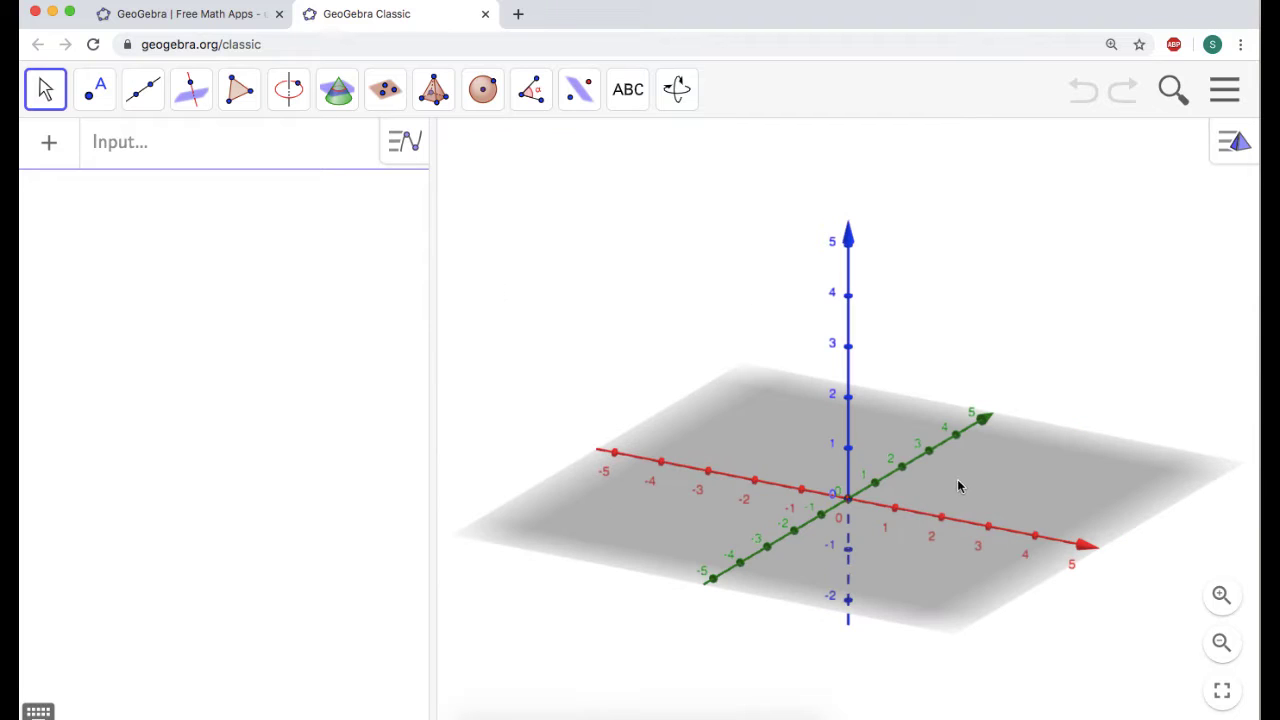
Turn off the base plane in the 3D view, leaving only the three axes
mouse_move(965, 487)
left_mouse_down()
mouse_move(877, 463)
mouse_move(909, 489)
mouse_move(942, 488)
left_mouse_up()
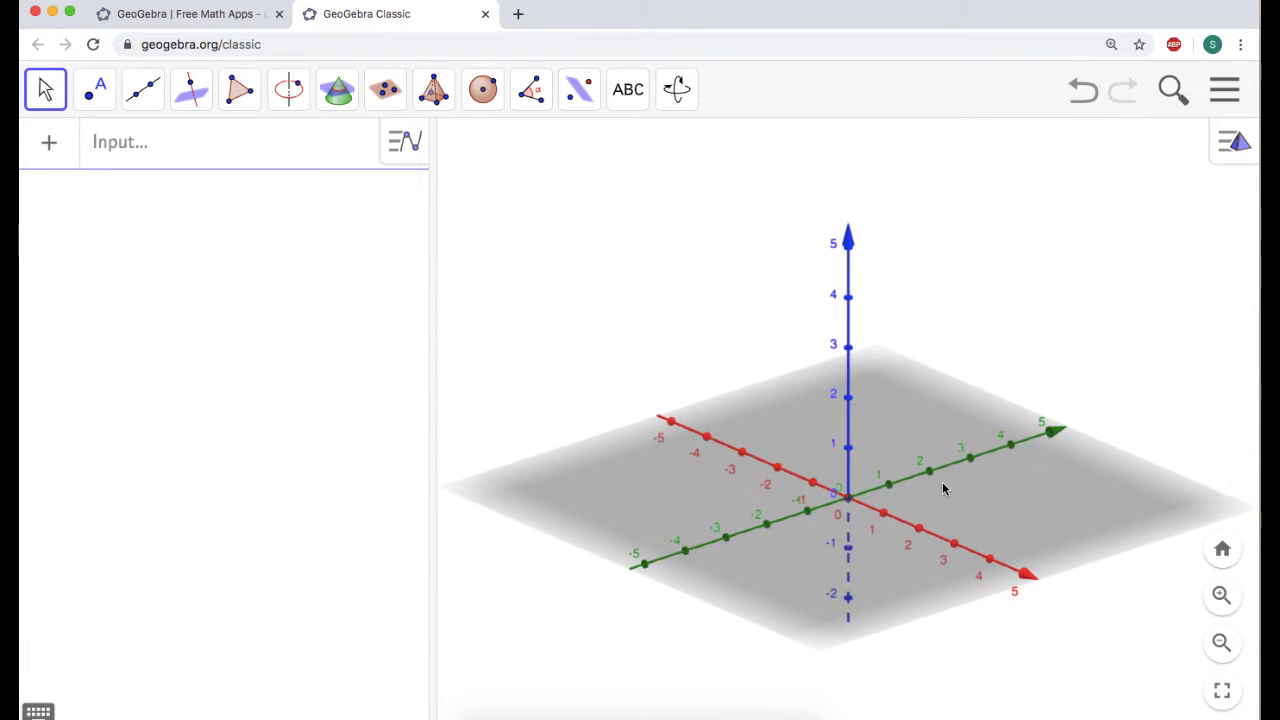
right_click(1038, 491)
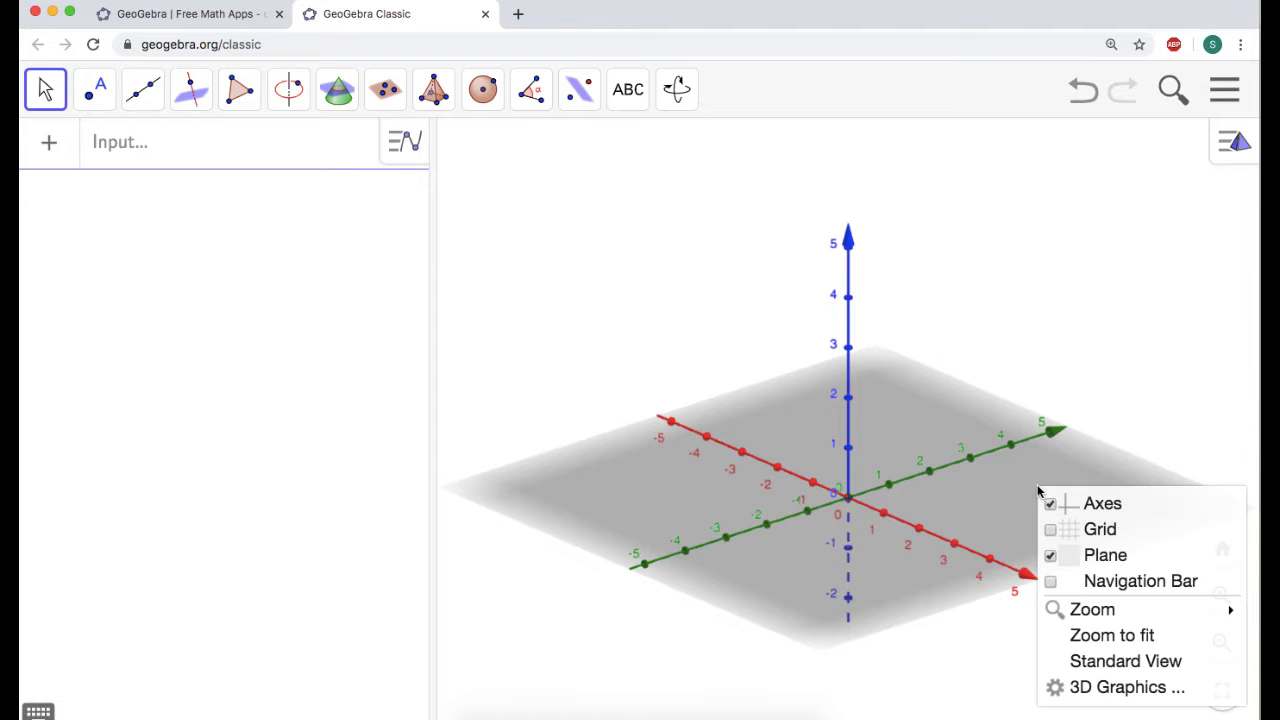
left_click(1082, 558)
left_click_drag(1034, 494, 961, 491)
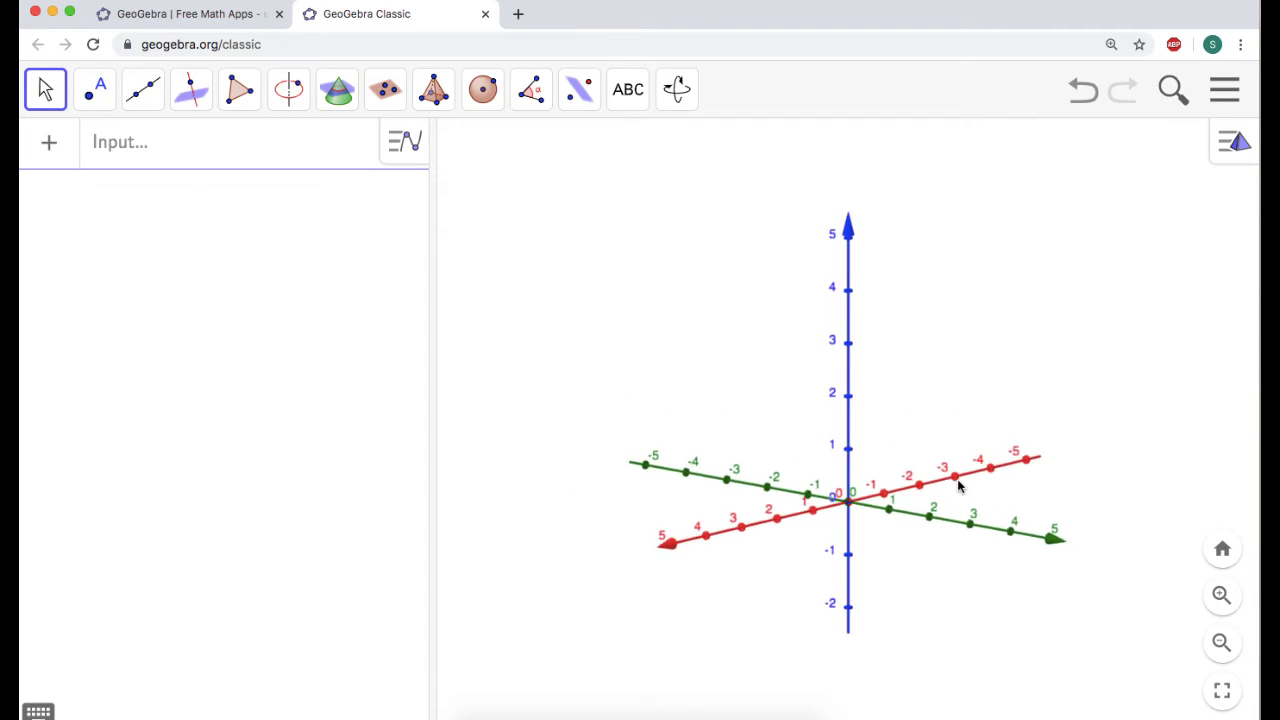
left_click(961, 489)
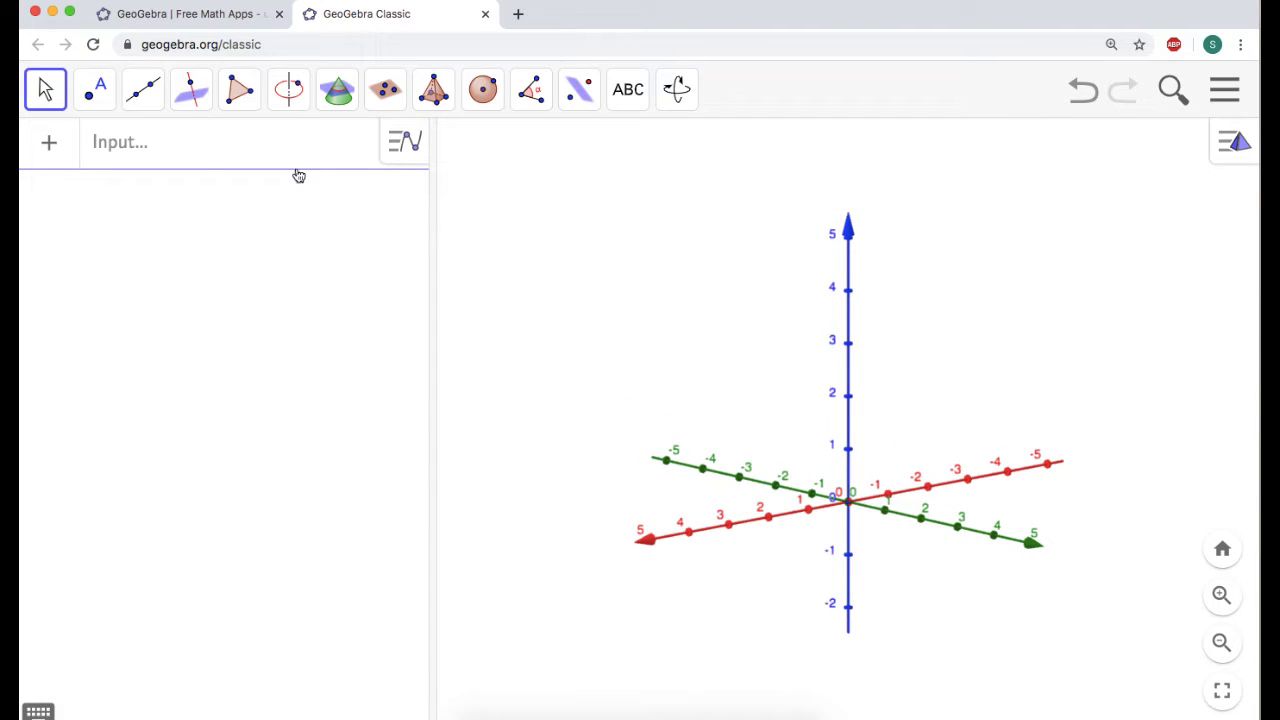
left_click(206, 153)
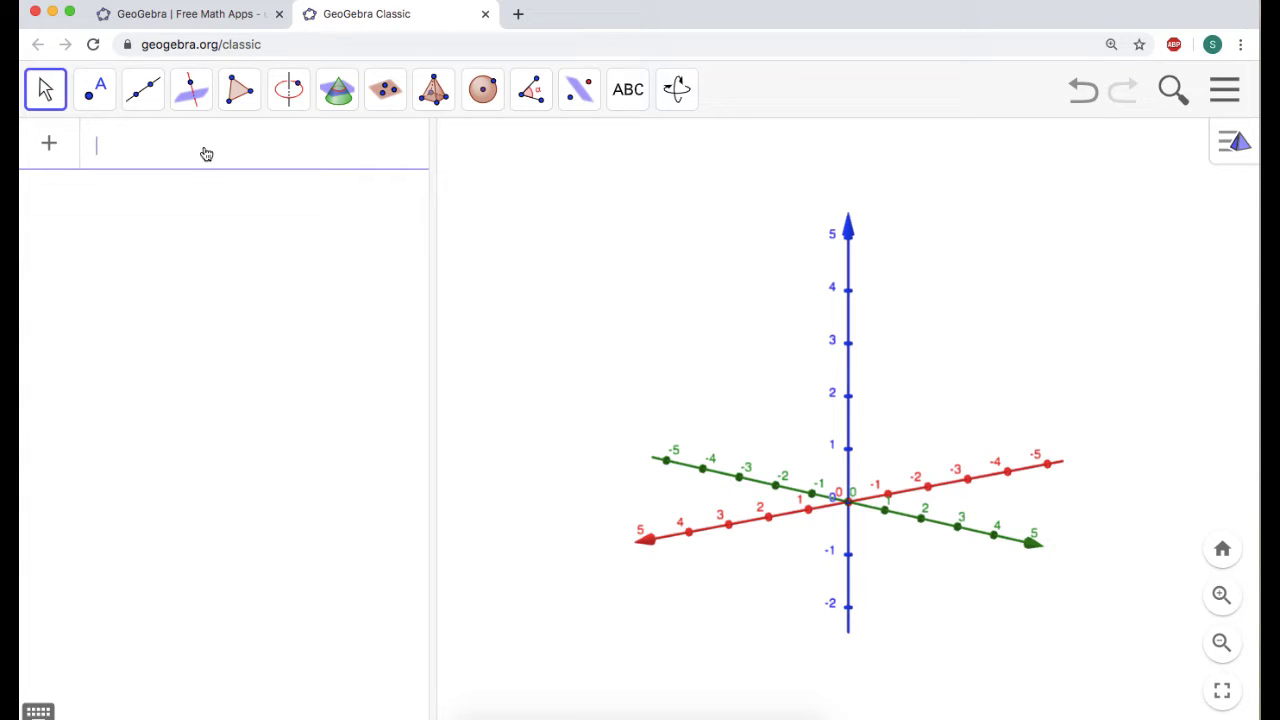
Define f(x) = sin(2x), g(x) = cos(3x) and h(x) = sin(x)
type("f(x) ")
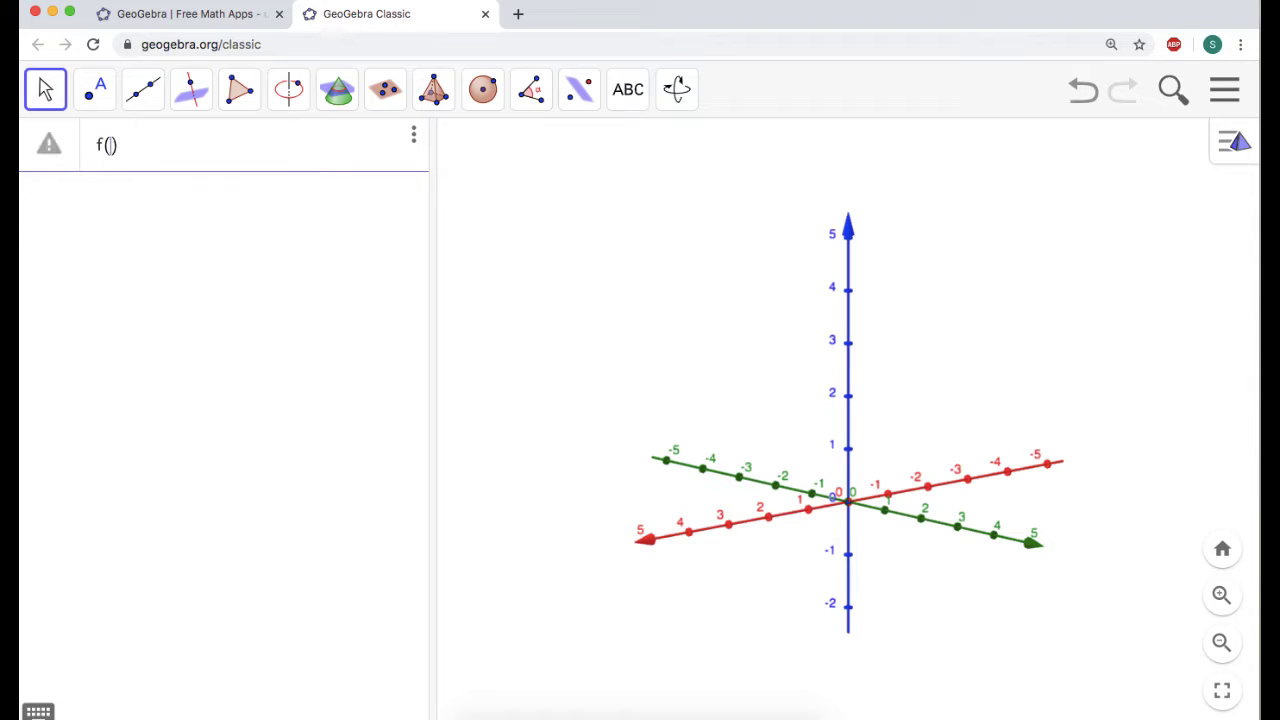
type("= sin")
type("(2x")
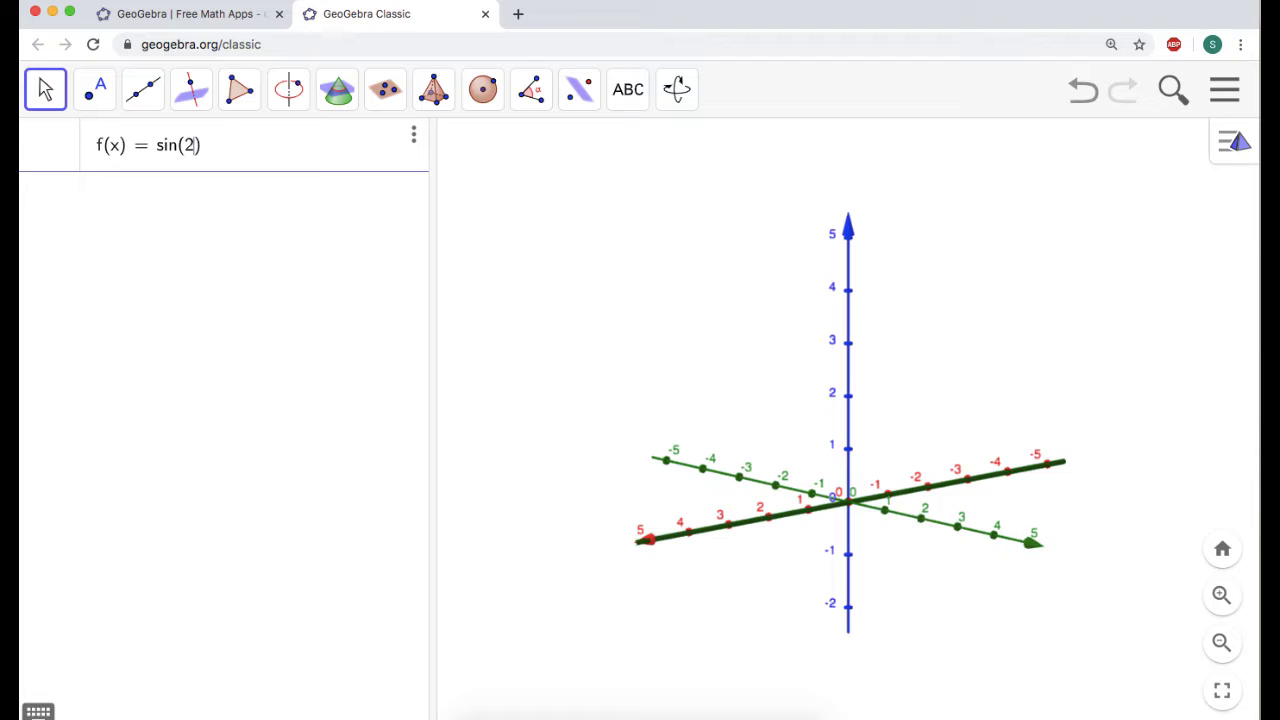
key("Return")
type("g")
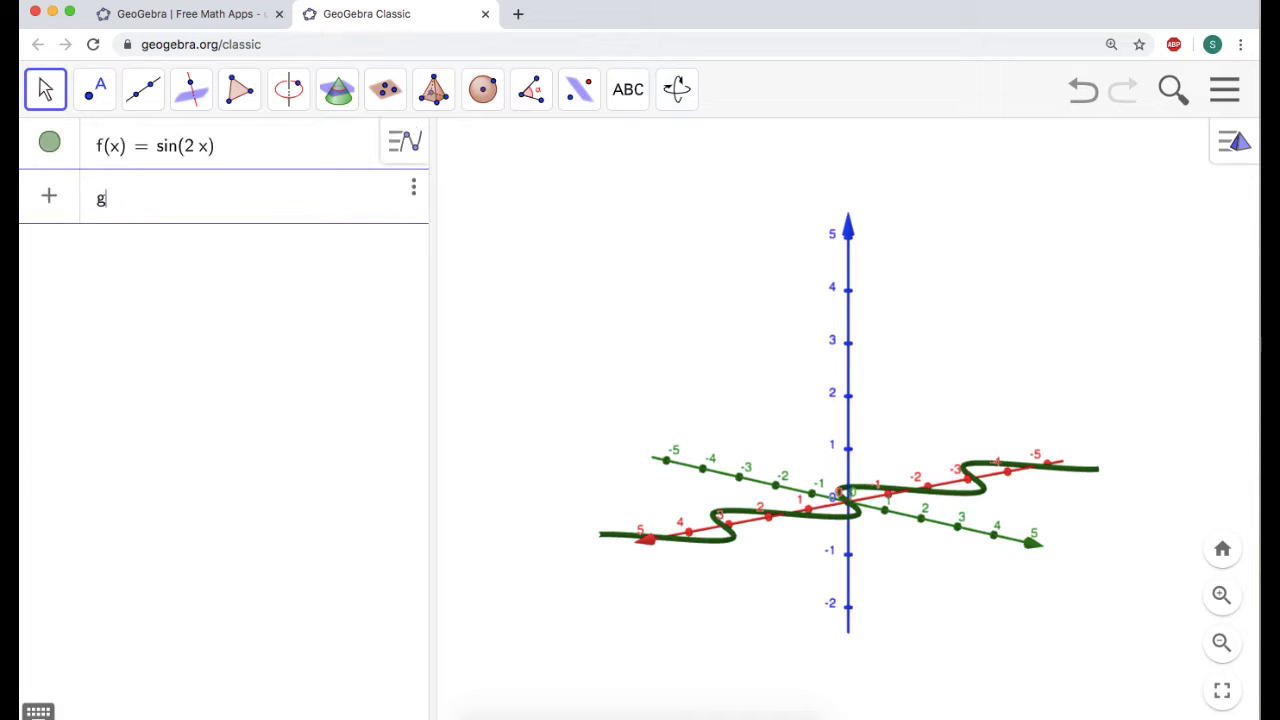
type("(x) = co")
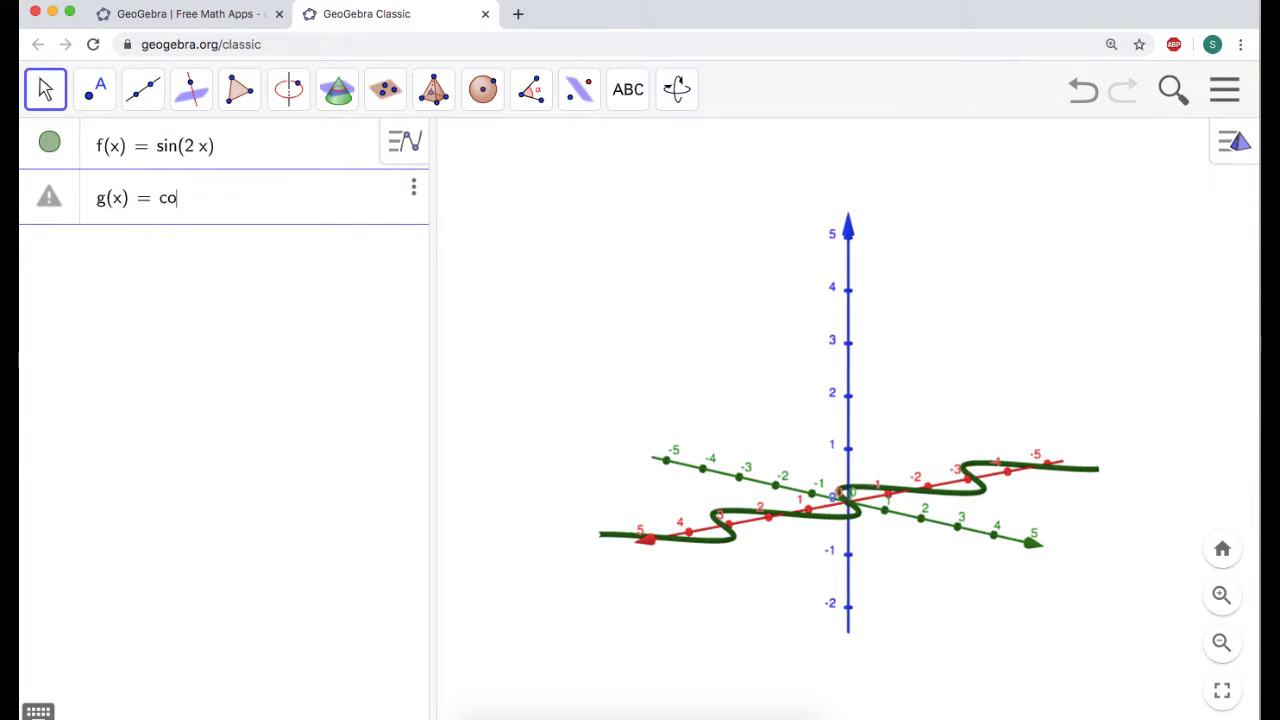
type("s(3 x")
key("Return")
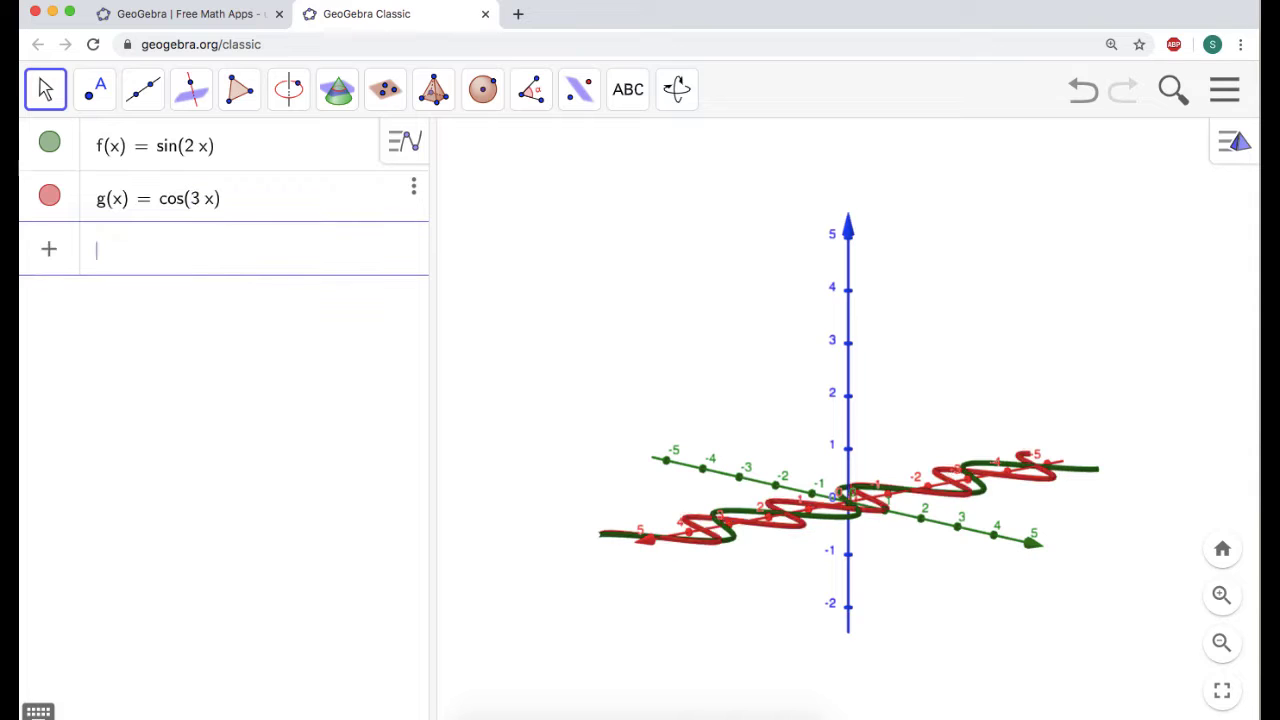
type("h(x) = ")
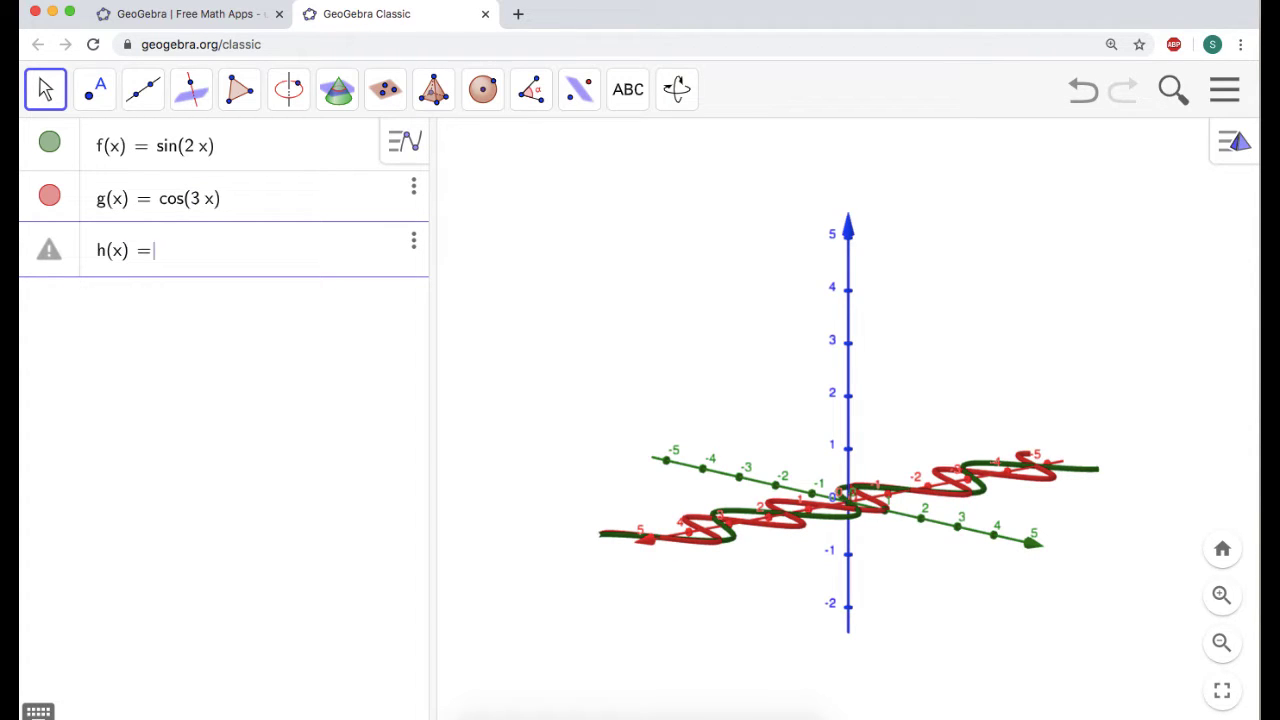
type("sin")
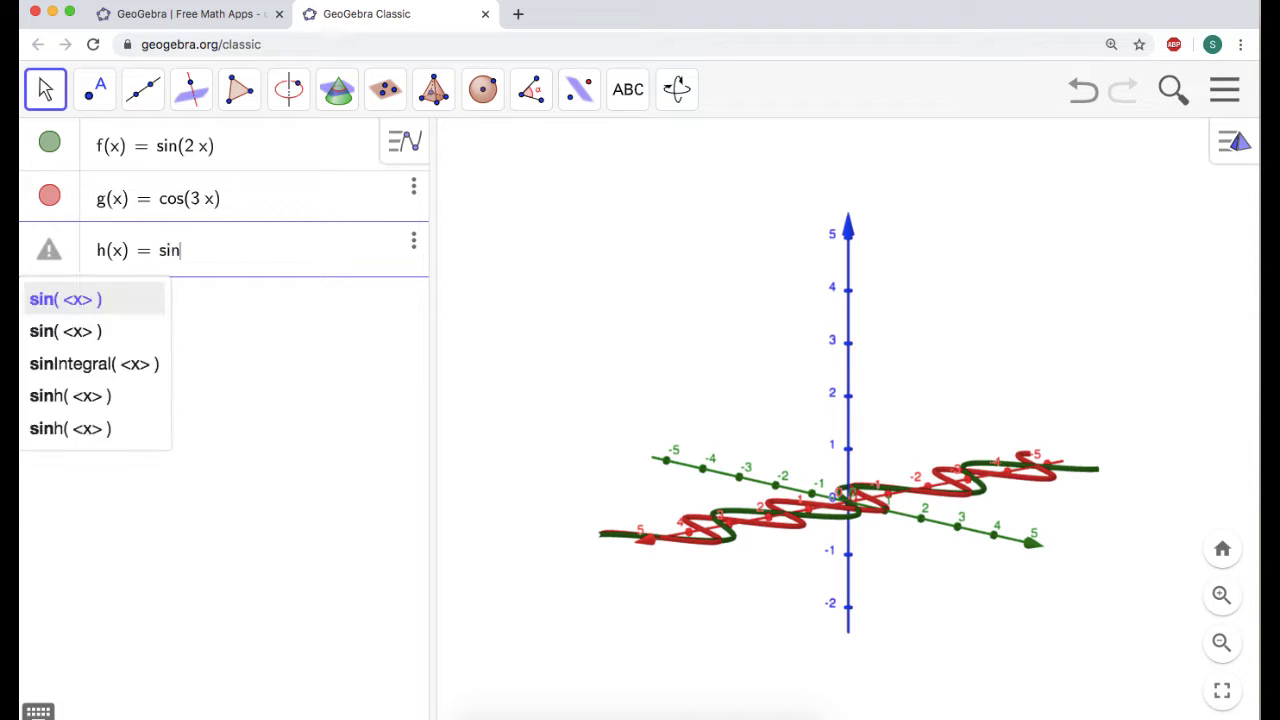
type("(x")
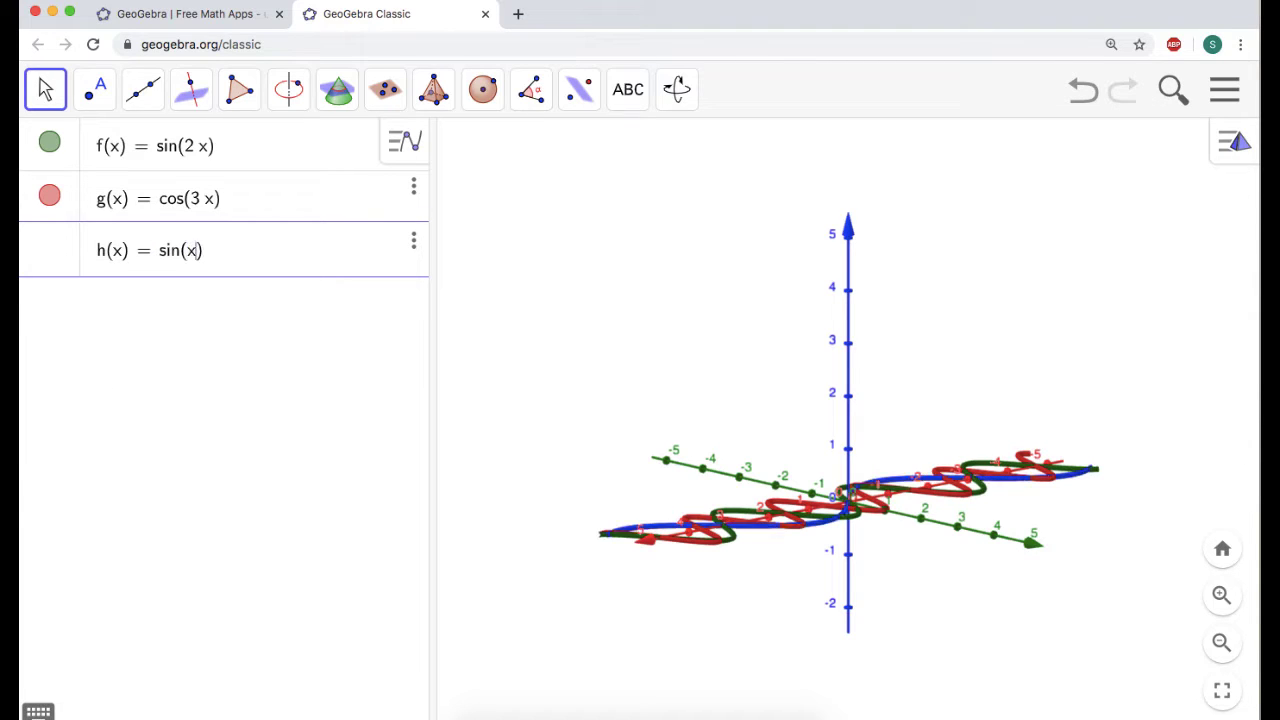
key("Return")
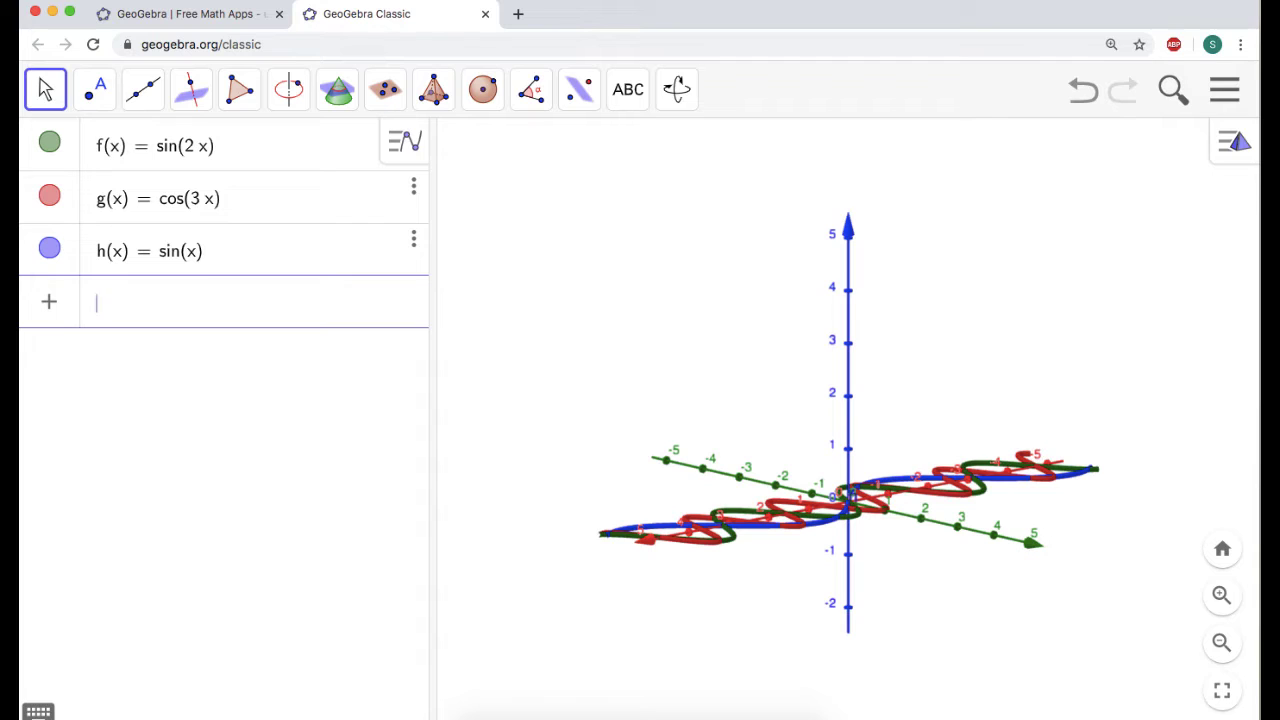
Hide the graphs of f, g and h
left_click(50, 144)
left_click(50, 203)
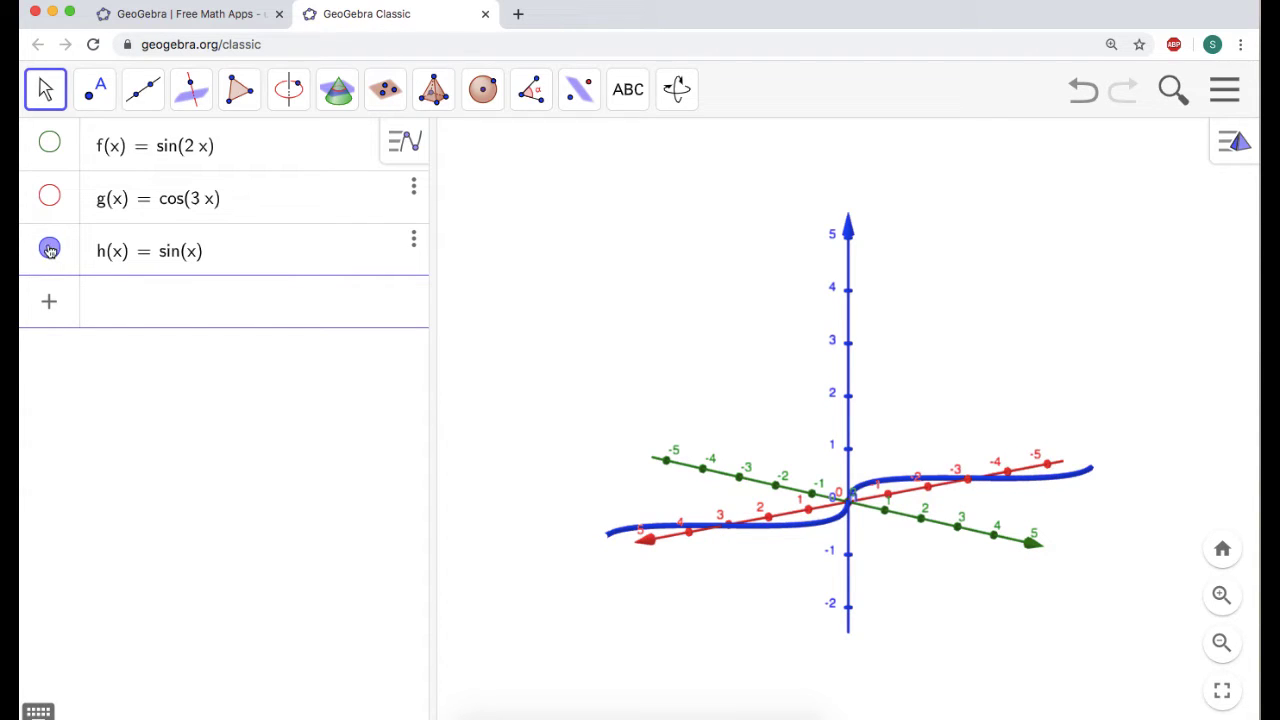
left_click(49, 250)
Enter Curve(f(t), g(t), h(t), t, 0, 2pi) to draw space curve a
left_click(145, 304)
type("c")
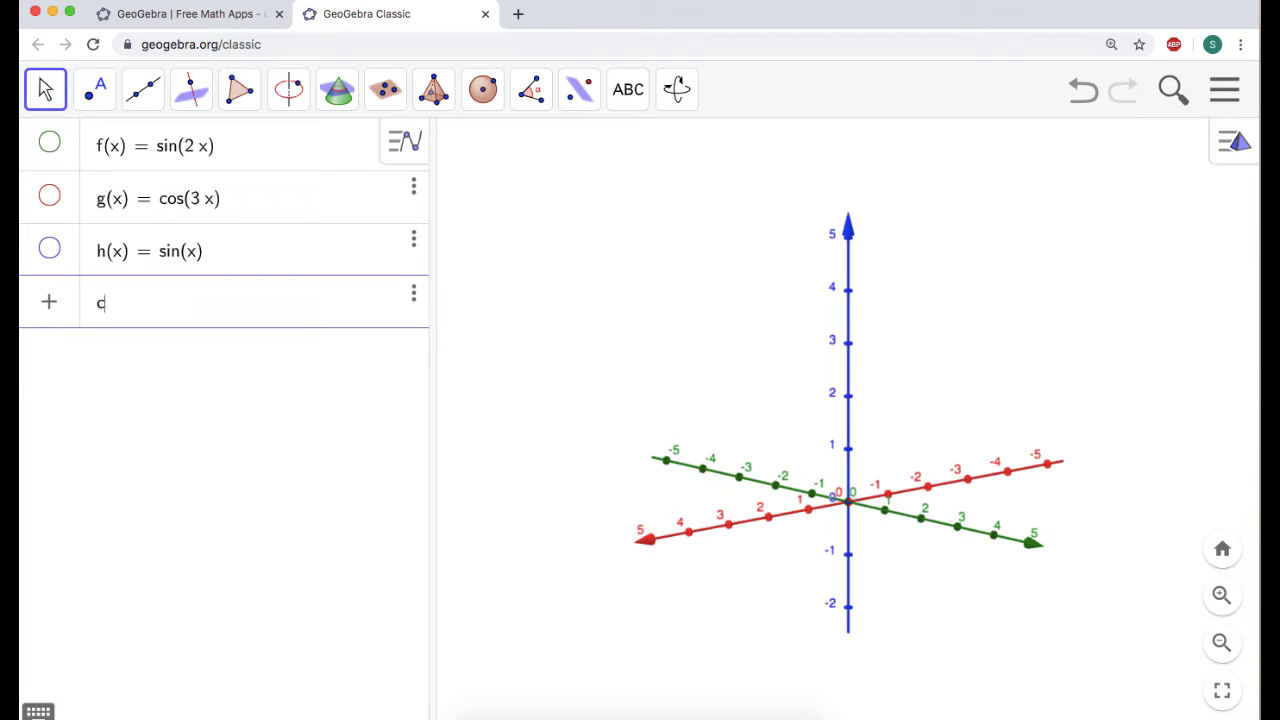
type("urve(f(t)")
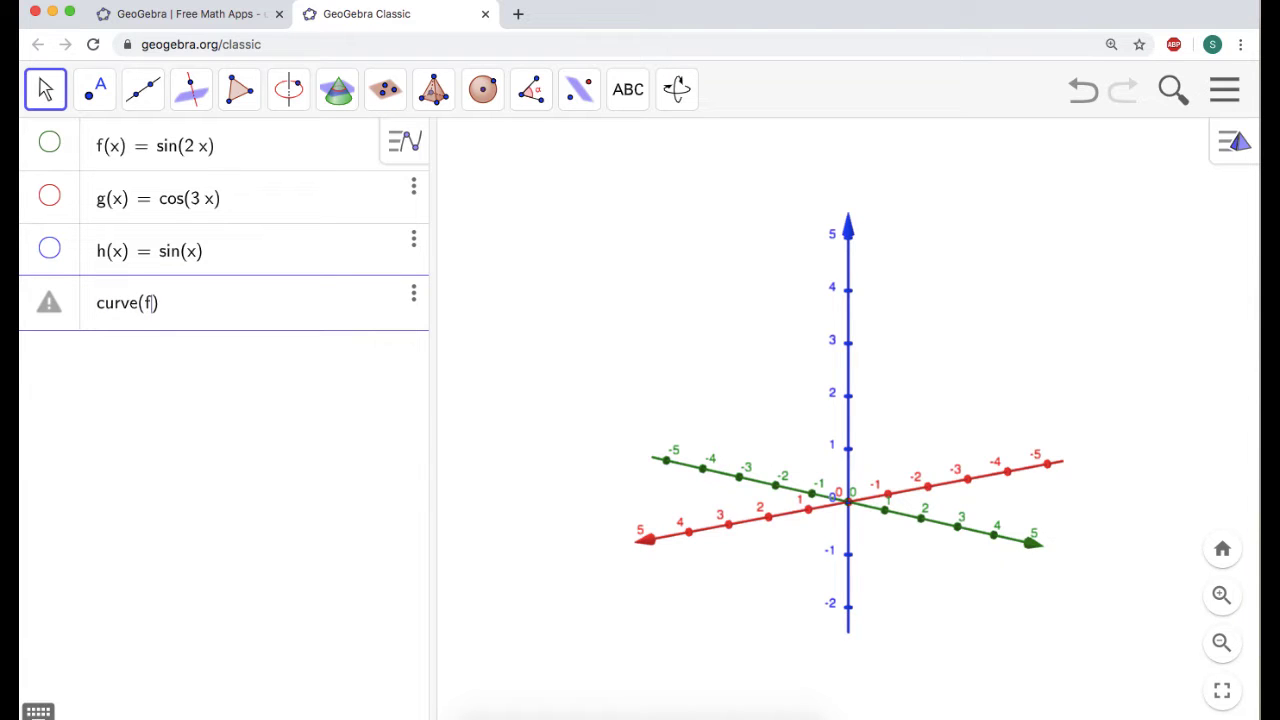
type(", g(t), h(t)")
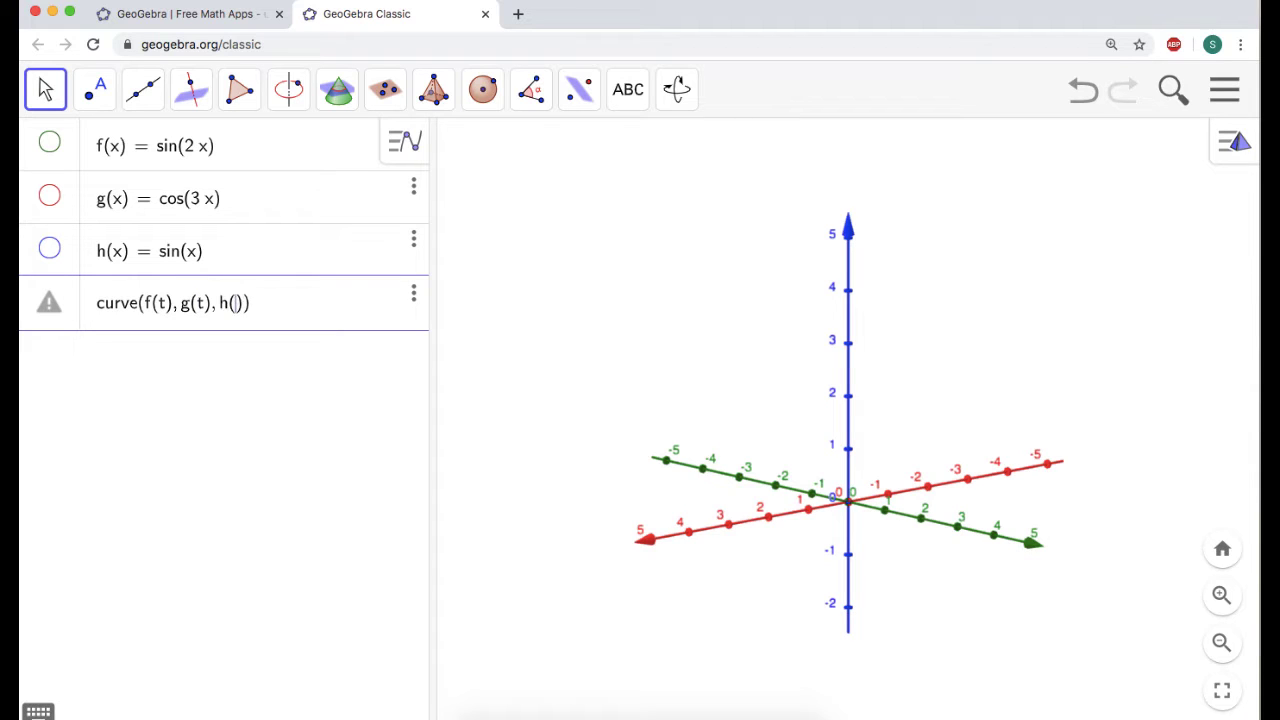
type(", t, ")
type("0, 2pi")
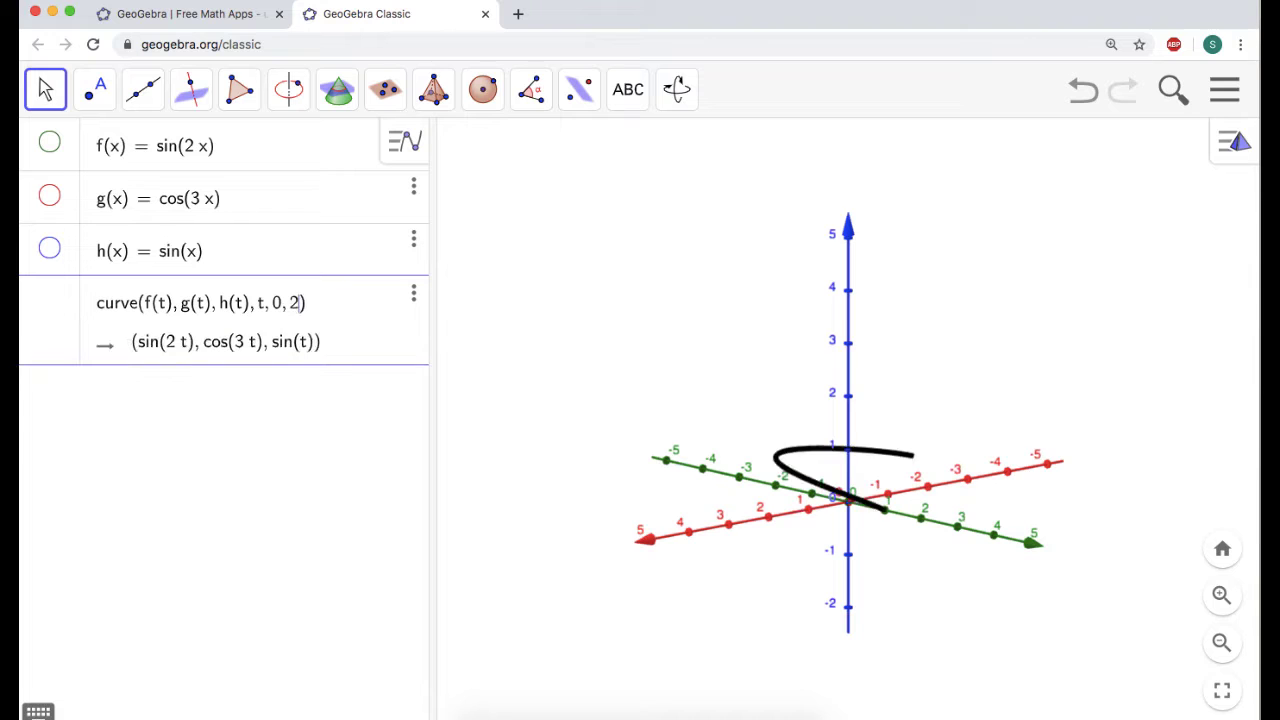
key("Return")
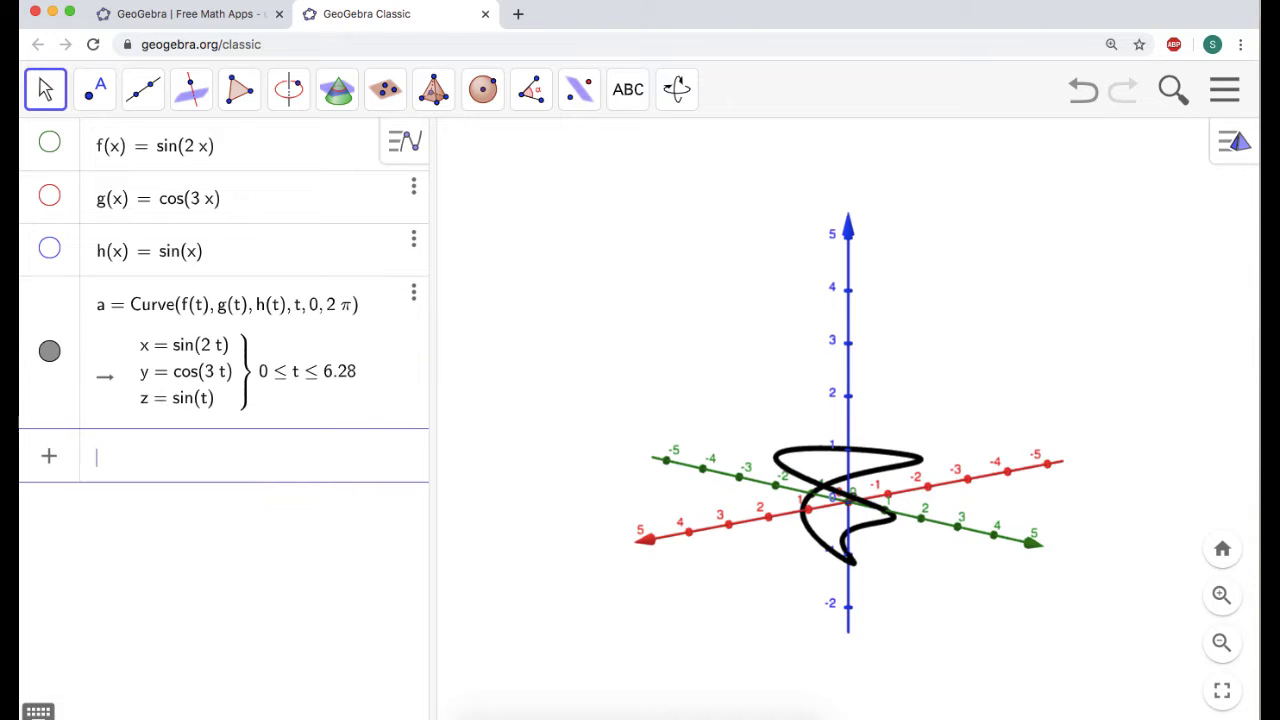
Orbit the 3D view to inspect curve a's loops from several angles, including a figure-eight view
left_click_drag(973, 400, 927, 384)
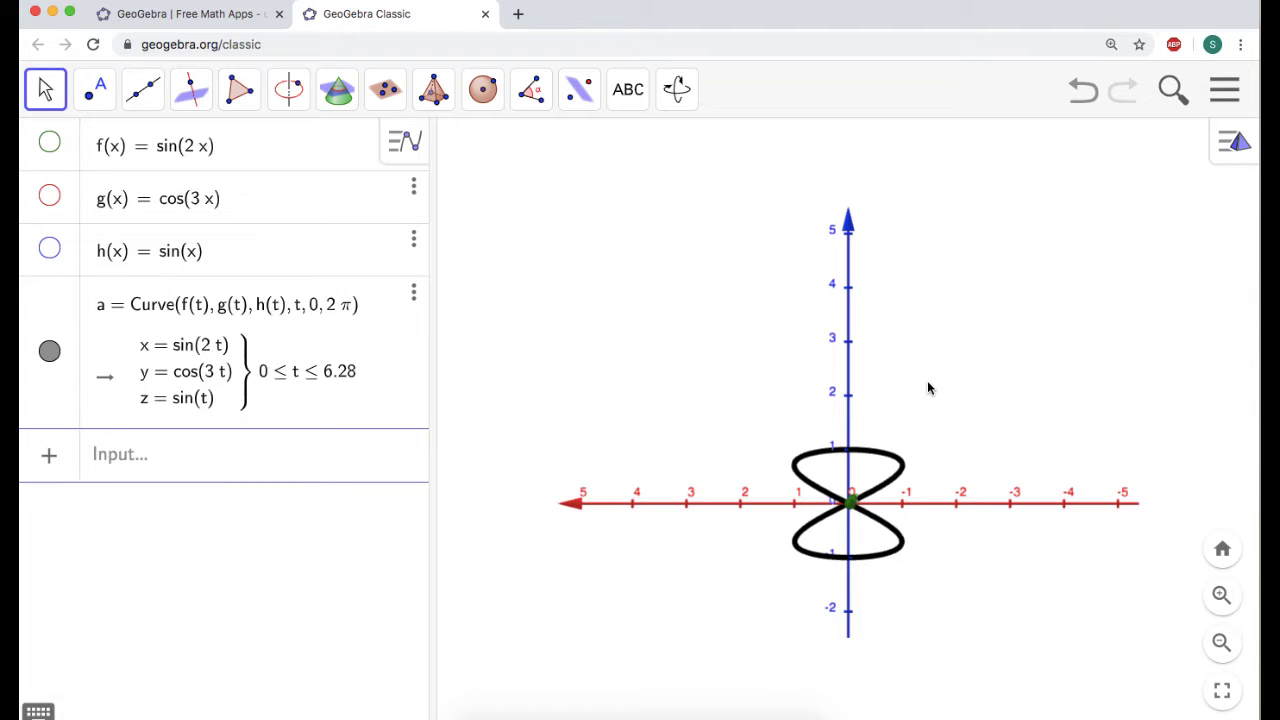
left_click_drag(926, 386, 1025, 388)
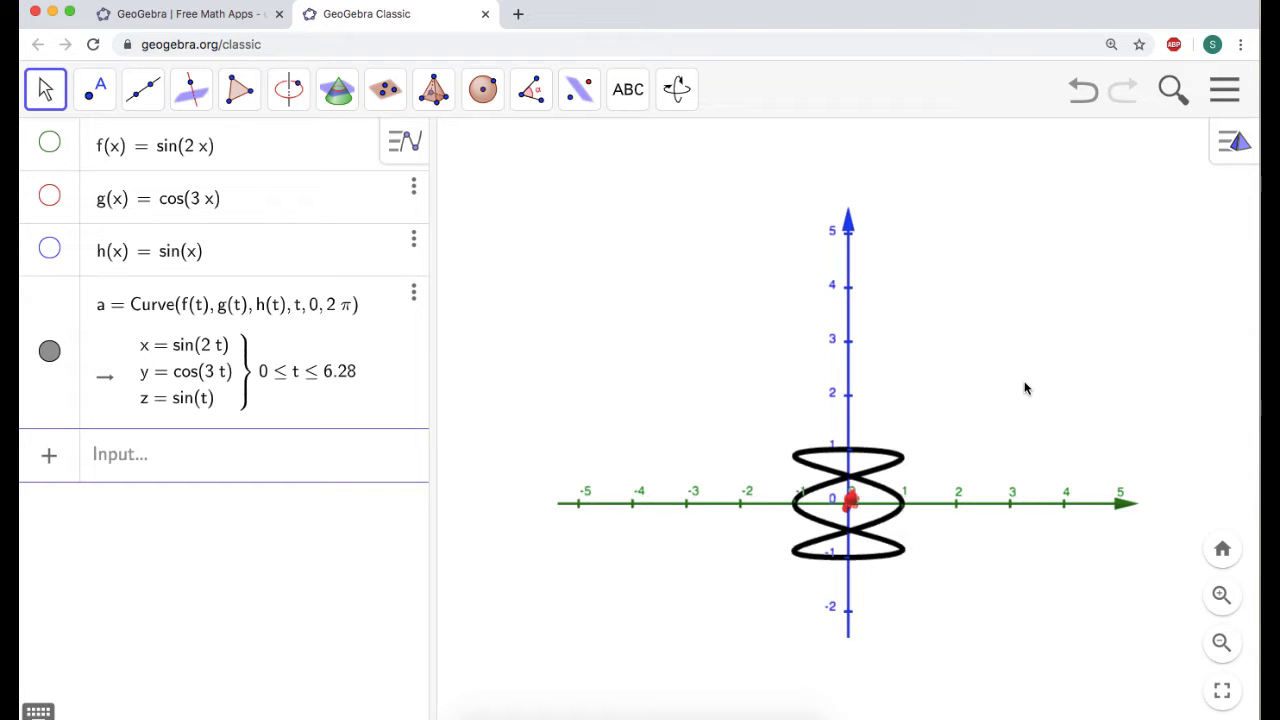
left_click_drag(1025, 388, 1003, 414)
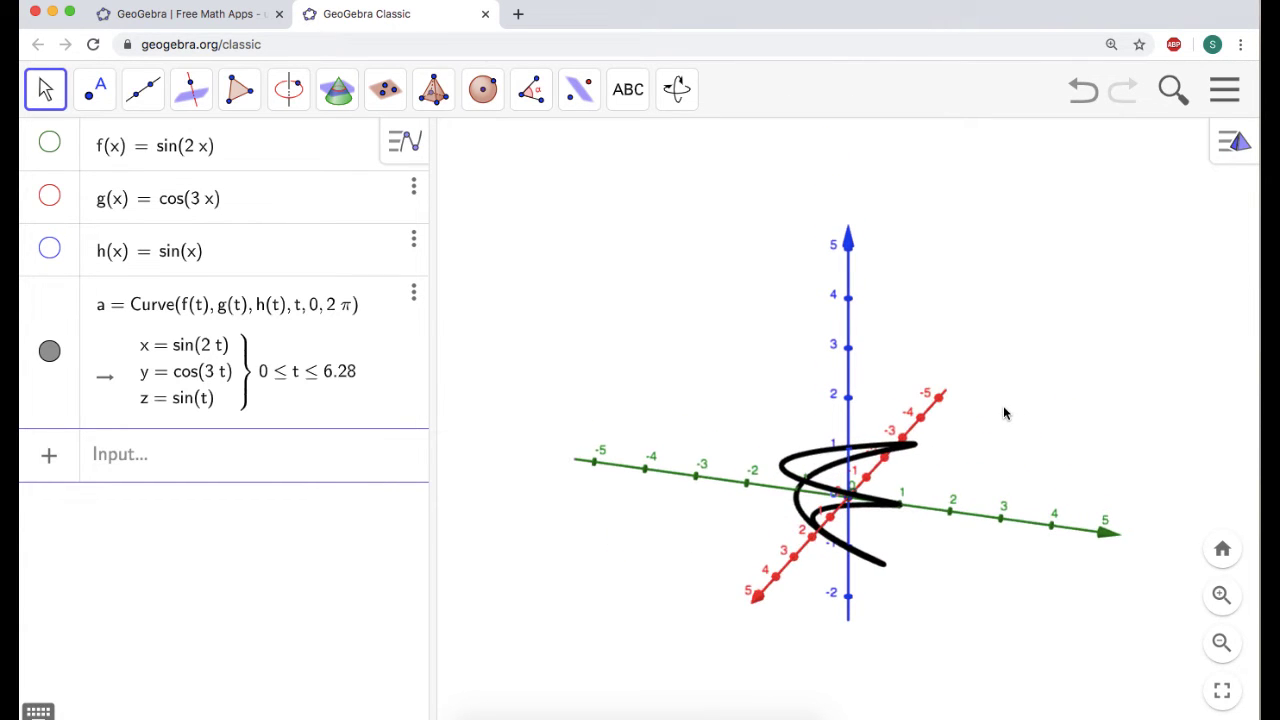
right_click(818, 474)
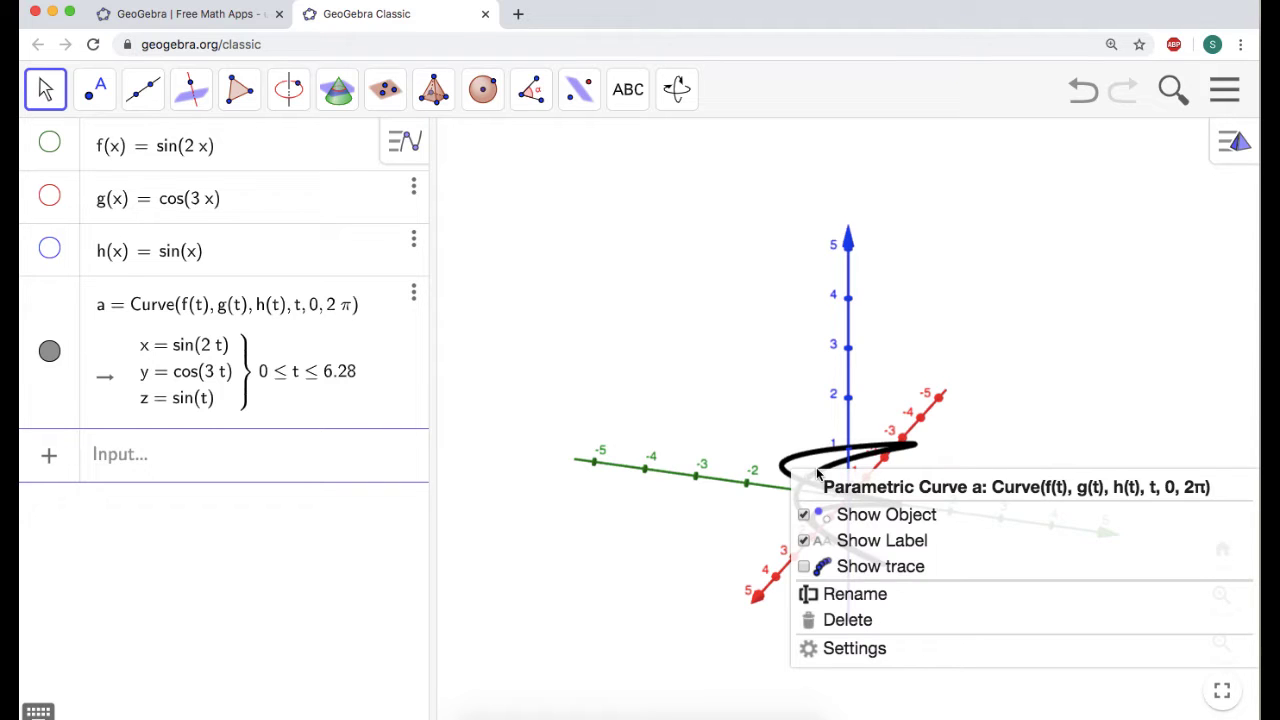
left_click(930, 541)
left_click_drag(986, 409, 803, 408)
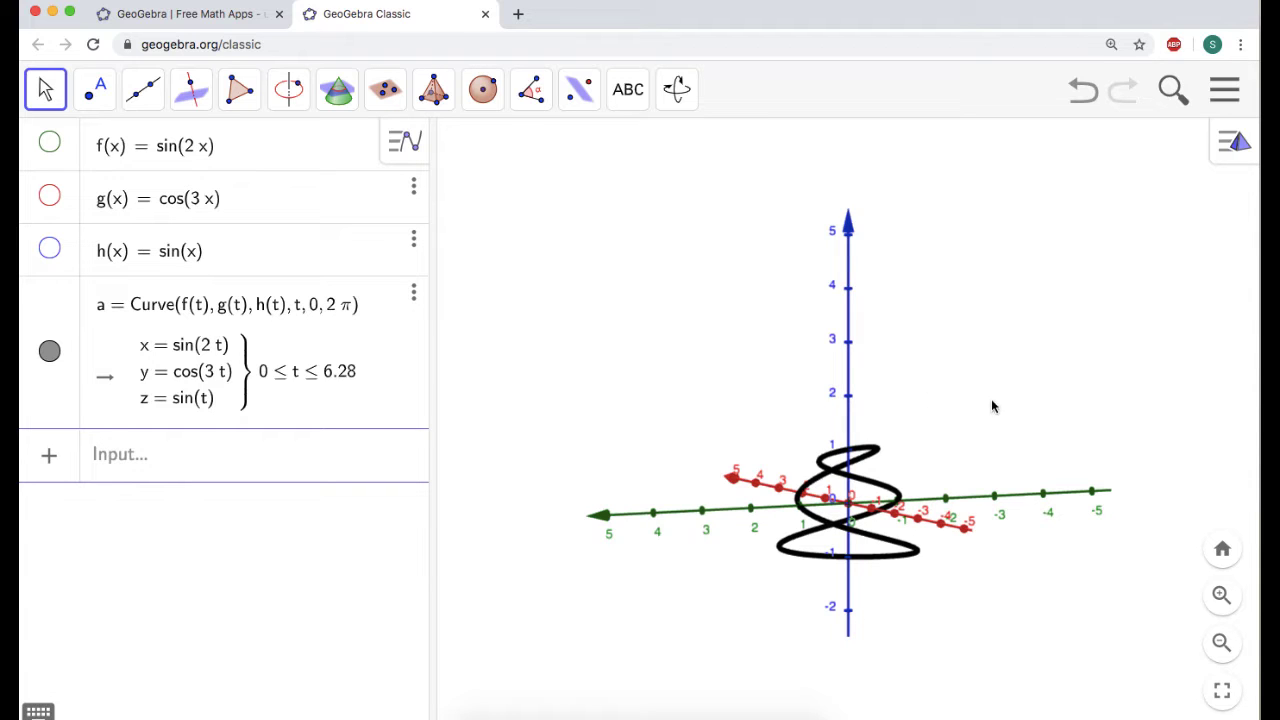
left_click_drag(749, 434, 838, 458)
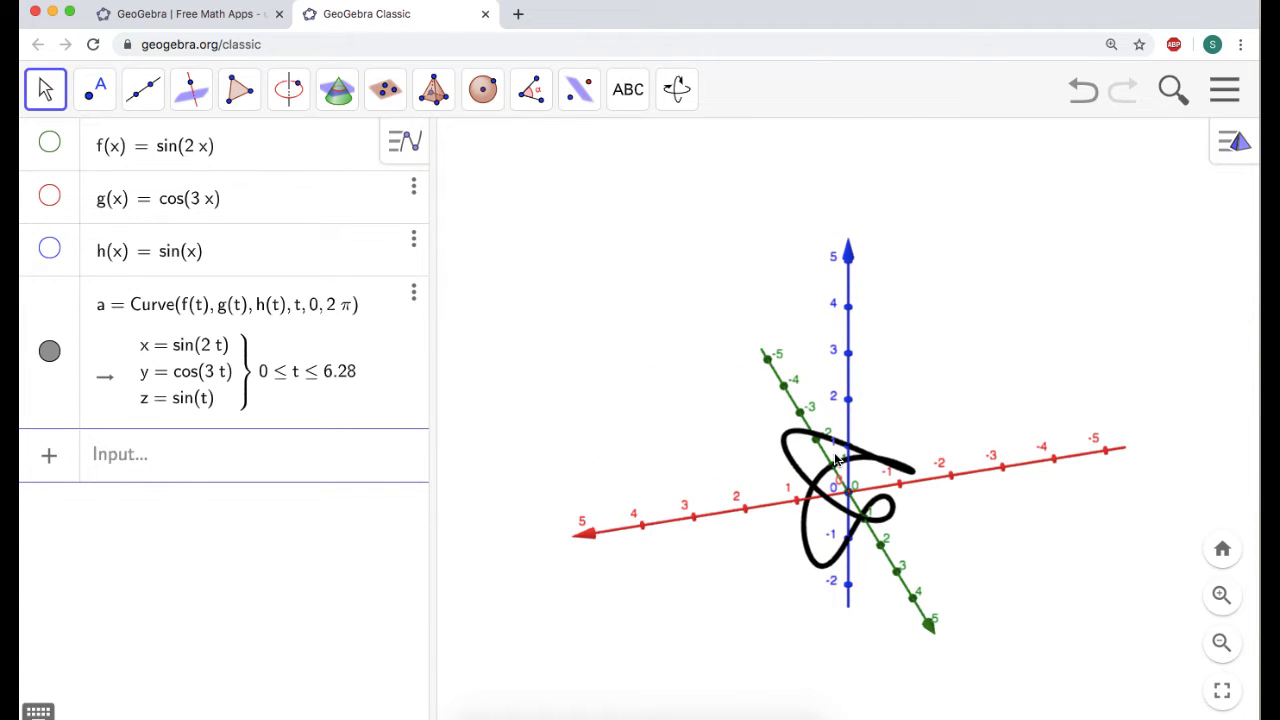
left_click(186, 463)
Create tangent vector u = Vector(a(v), a(v) + UnitVector(a'(v))) with slider v, and animate v
type("vector()")
key("Return")
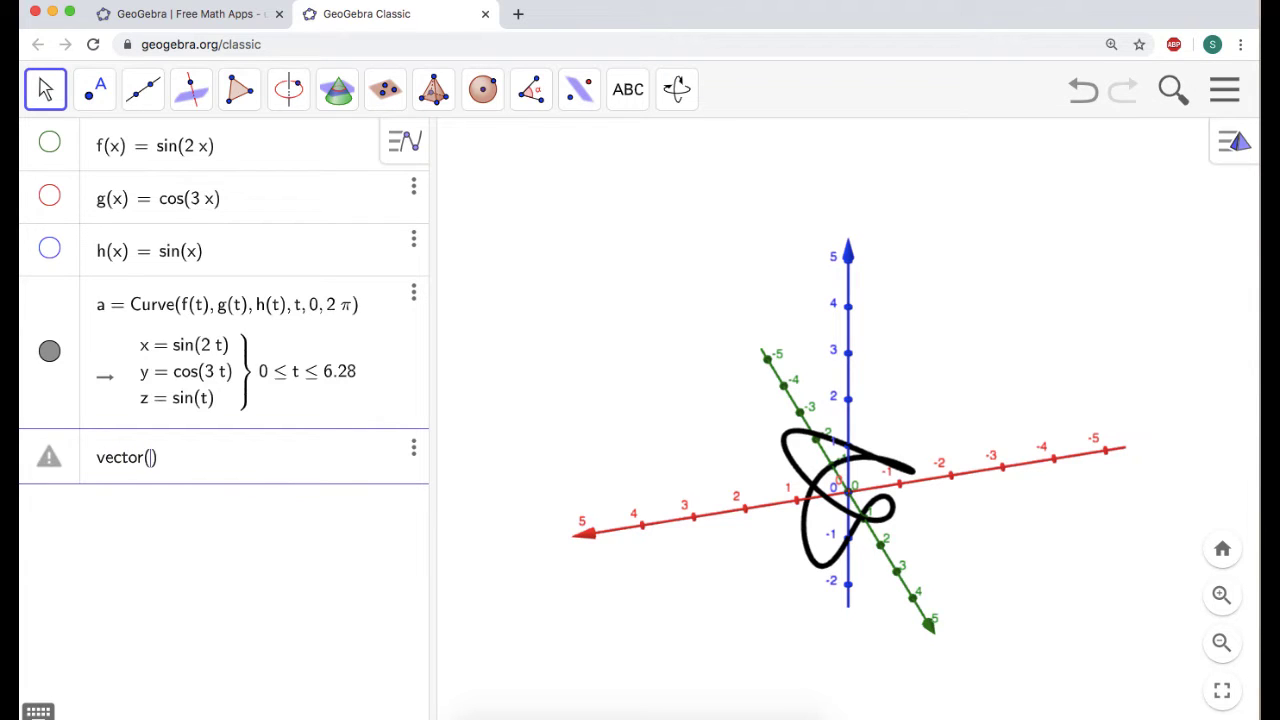
key("BackSpace")
key("BackSpace")
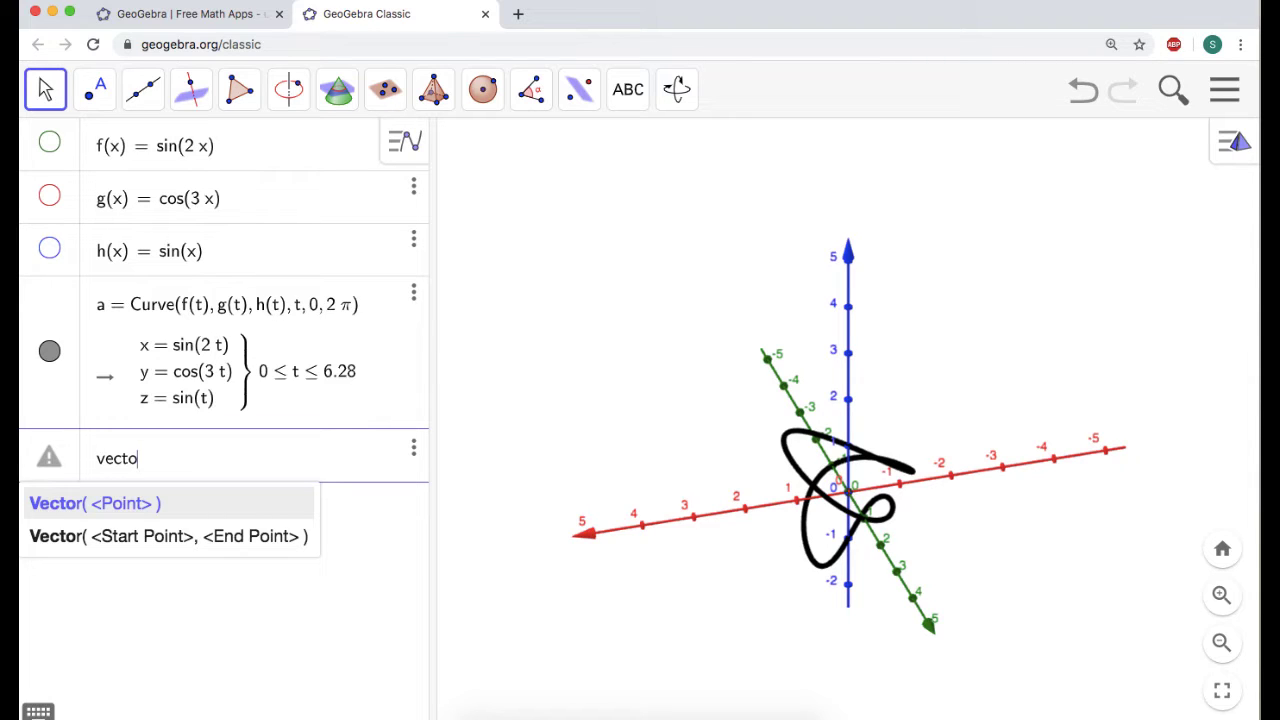
type("r(")
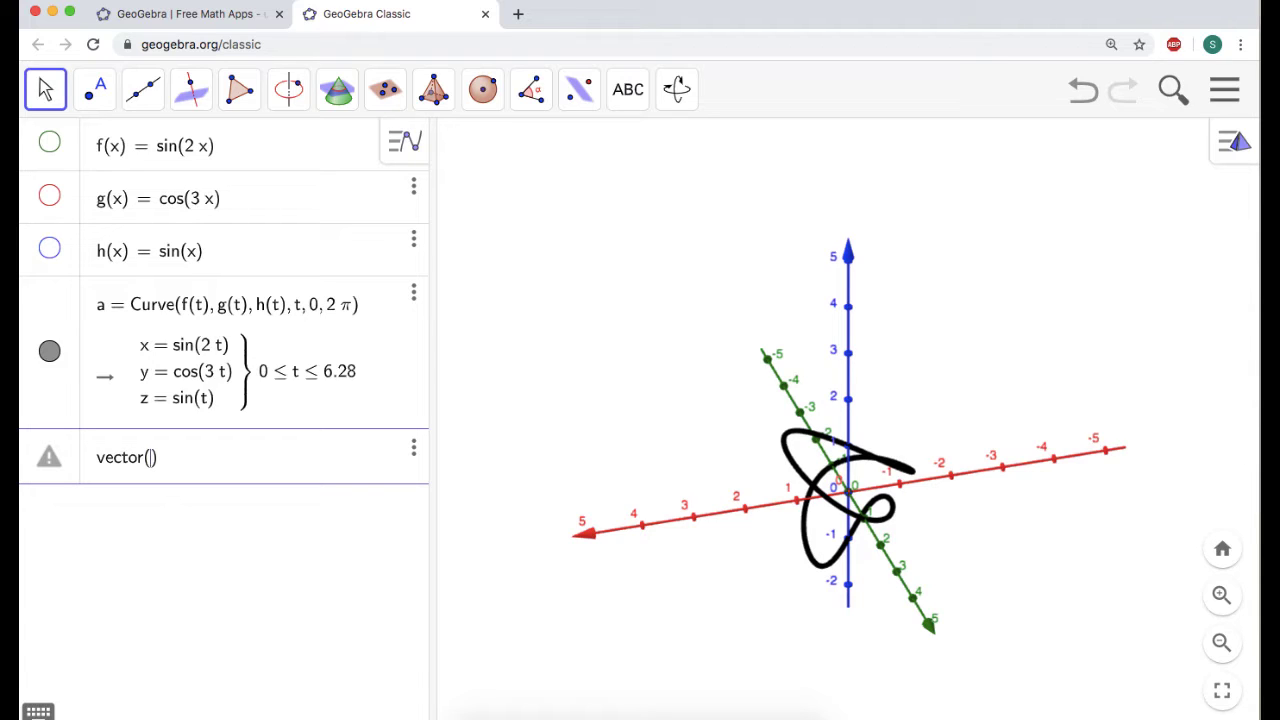
type("a(")
type("v")
type(",")
type(" a(v) ")
type("+ ")
type("unitv")
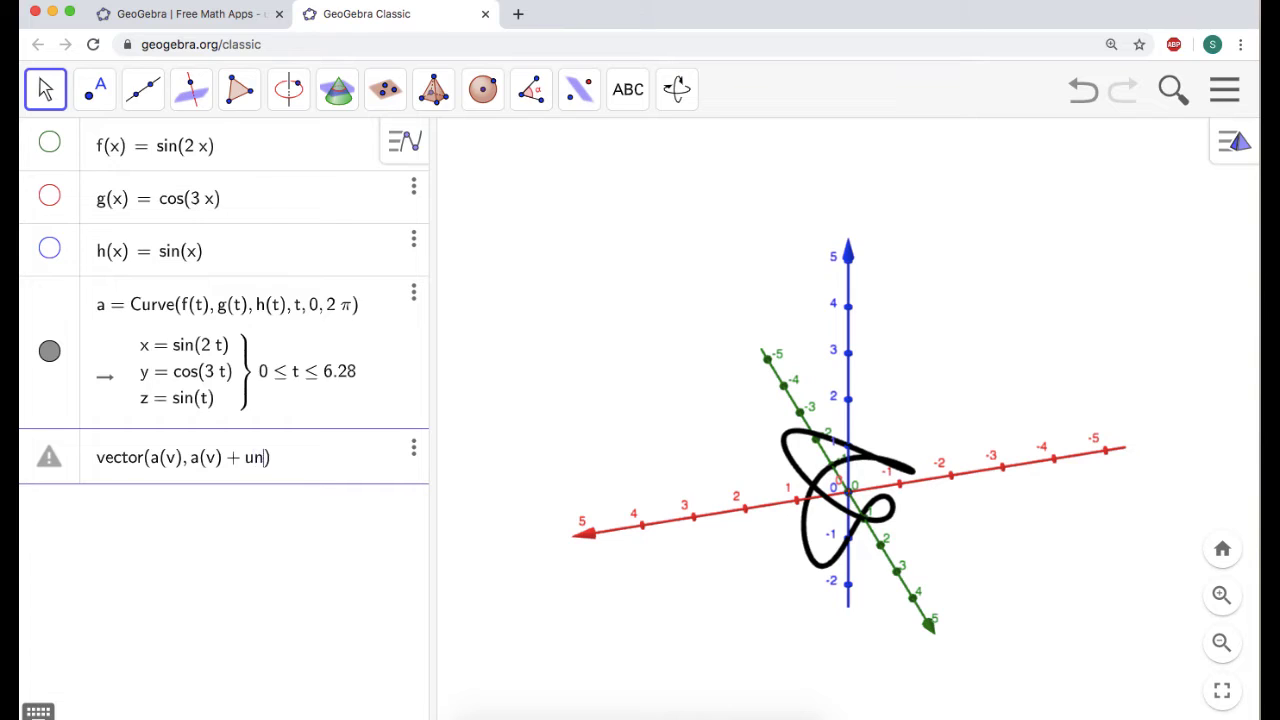
type("ector(")
type("a'")
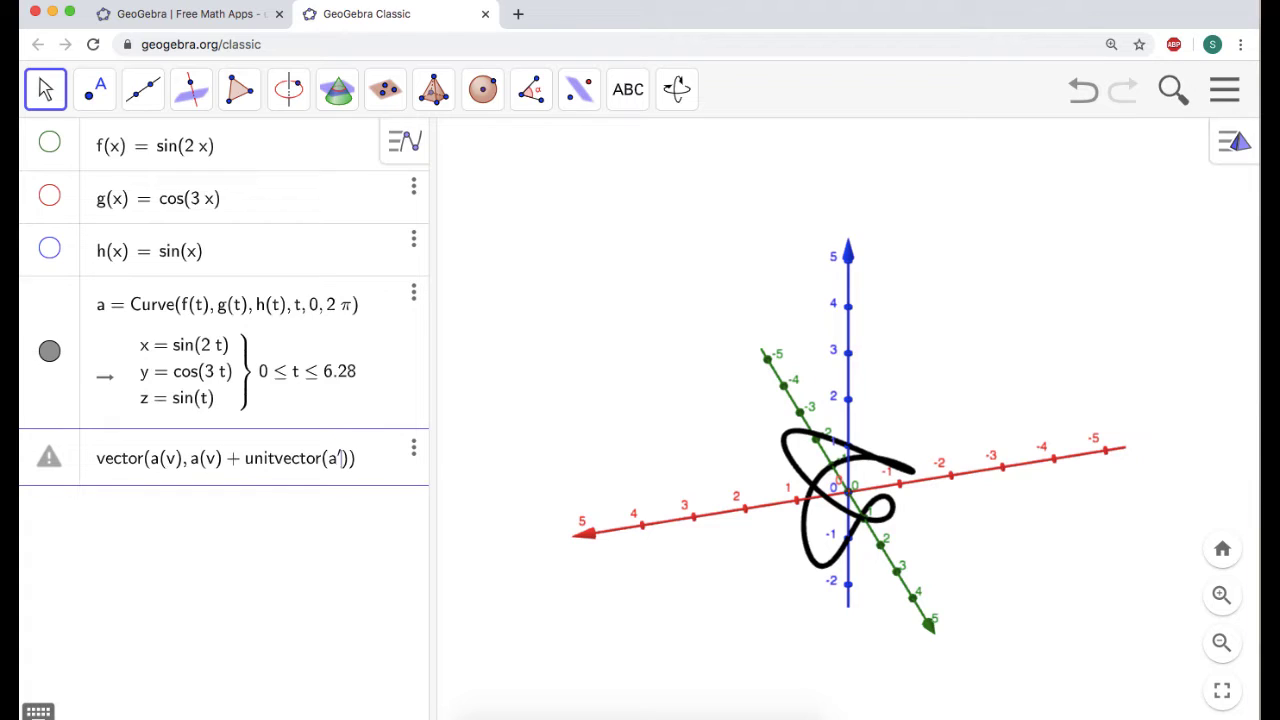
type("v")
key("Return")
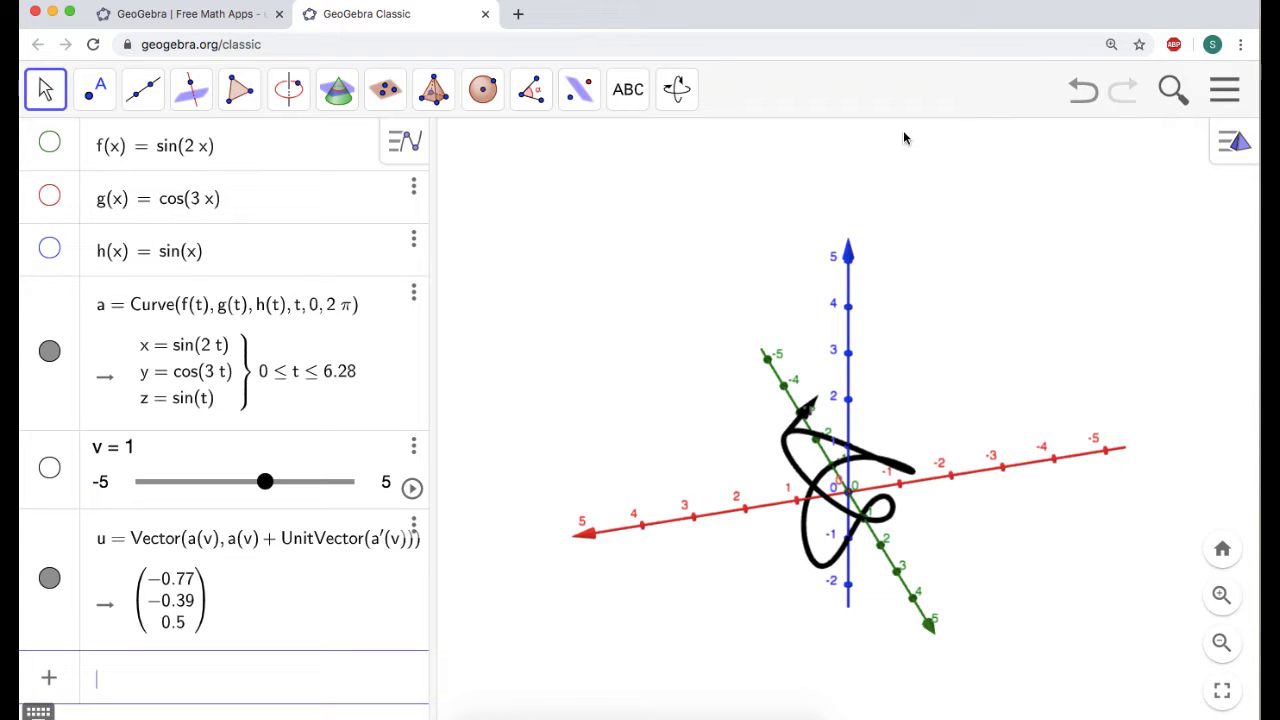
left_click_drag(714, 487, 674, 466)
left_click(411, 488)
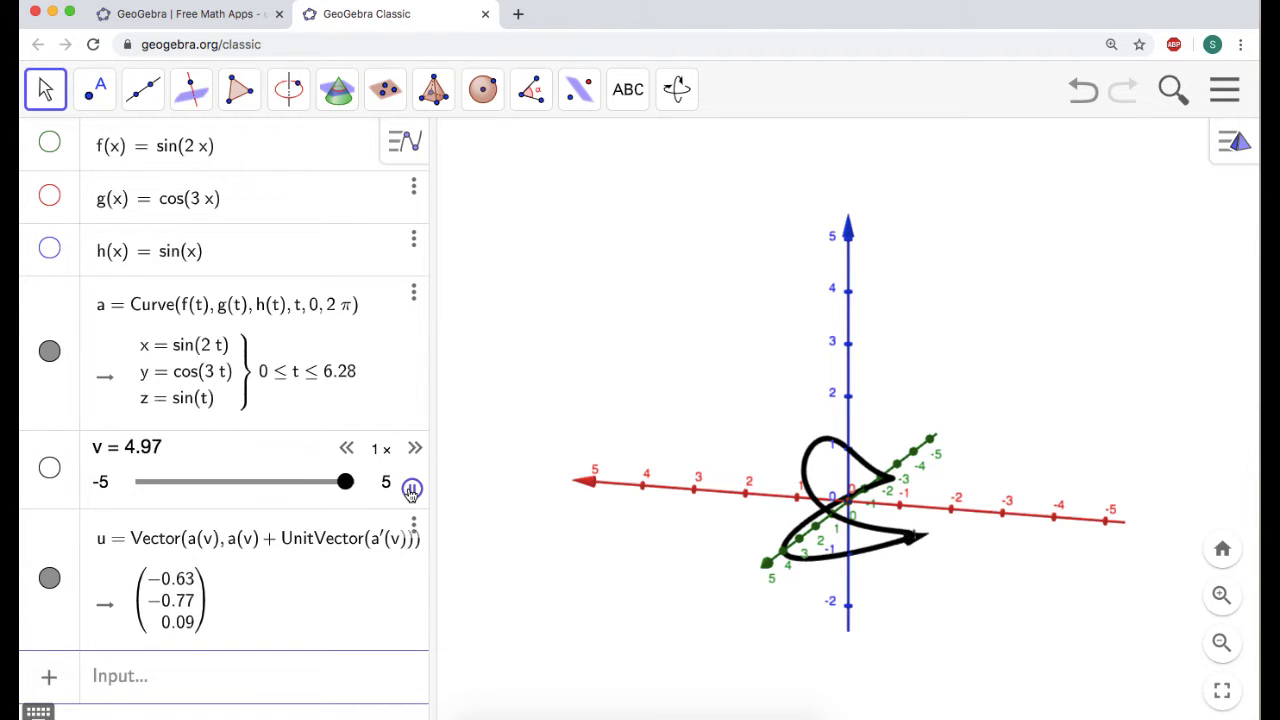
Pause v and set the slider's Repeat mode to Increasing in its settings
left_click(411, 488)
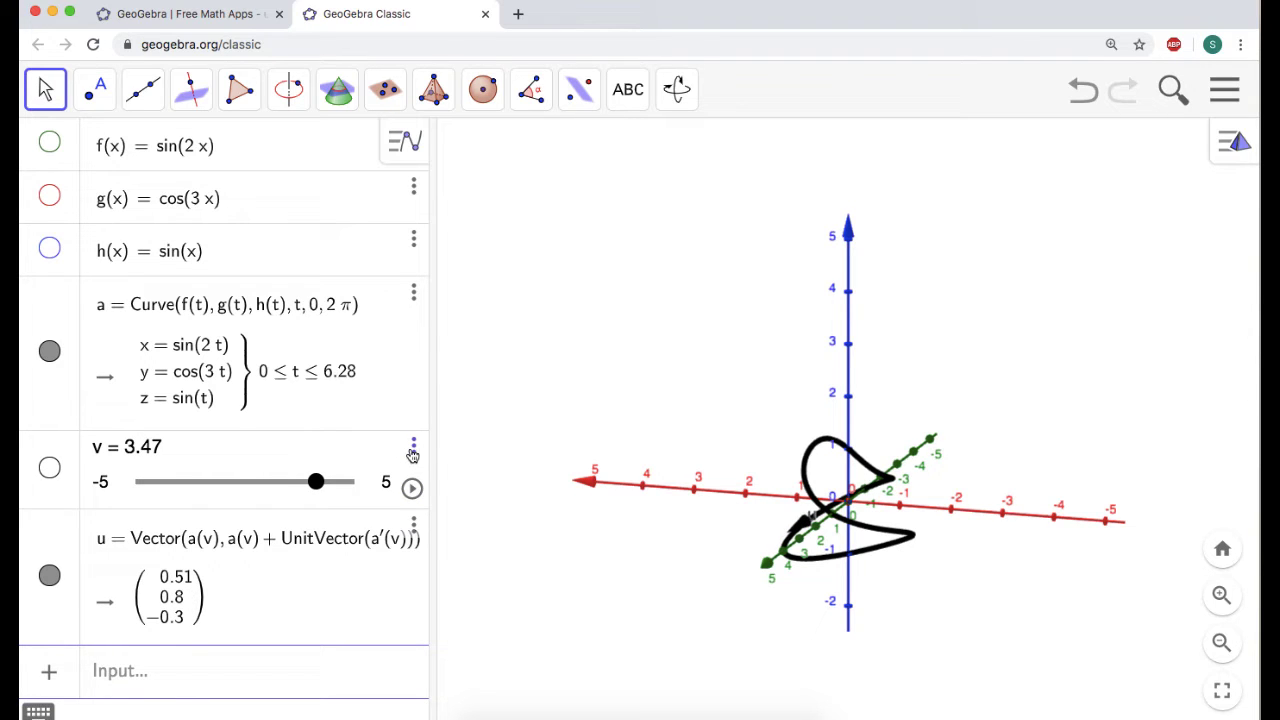
left_click(413, 452)
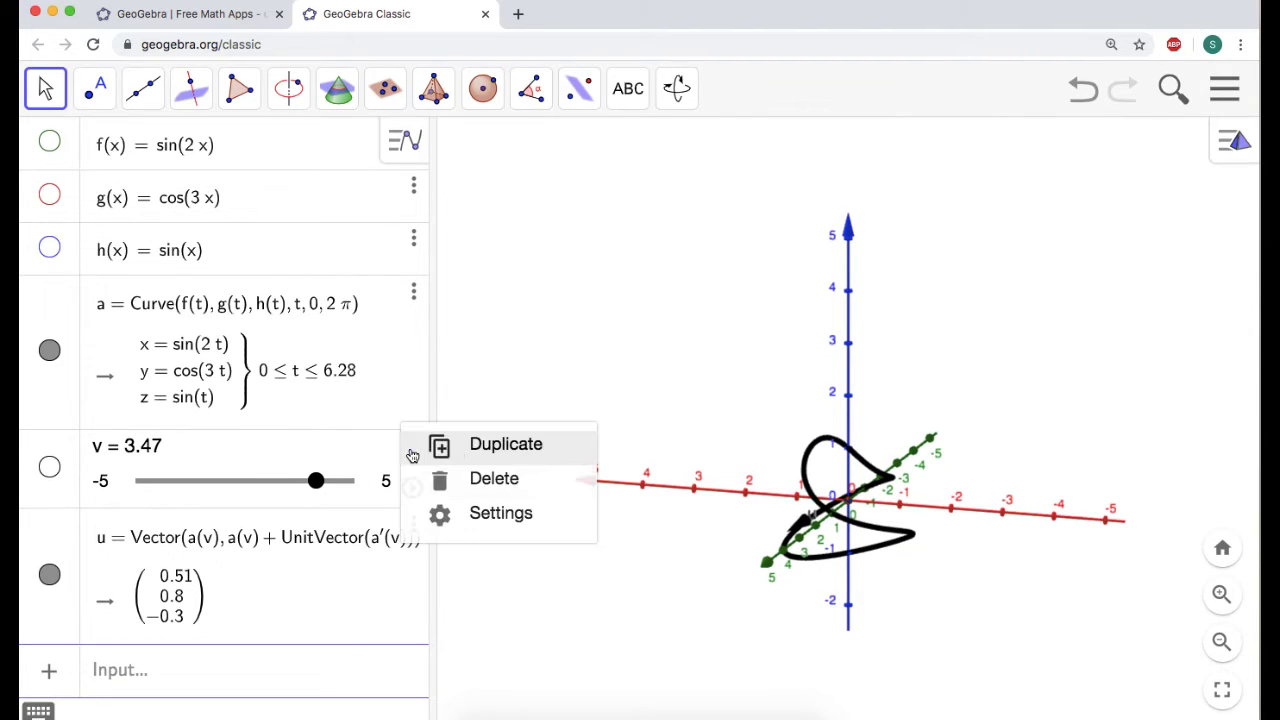
left_click(507, 511)
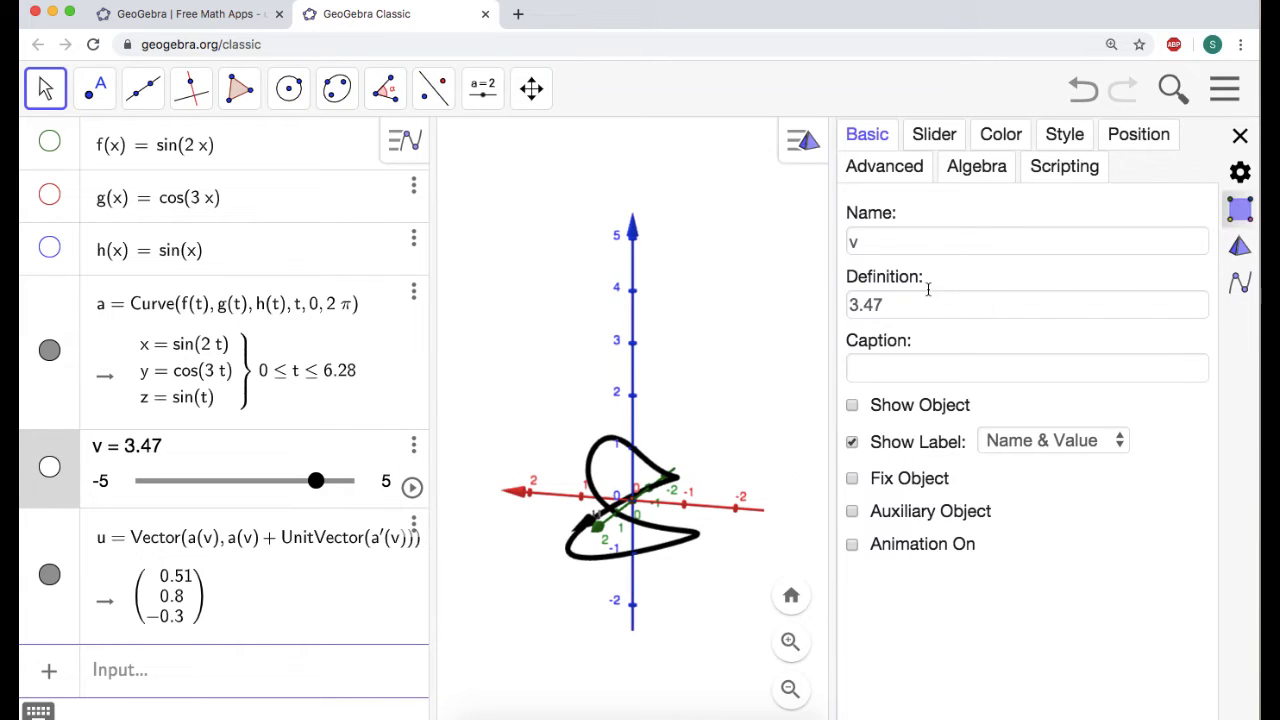
left_click(936, 138)
scroll(944, 505, "down", 2)
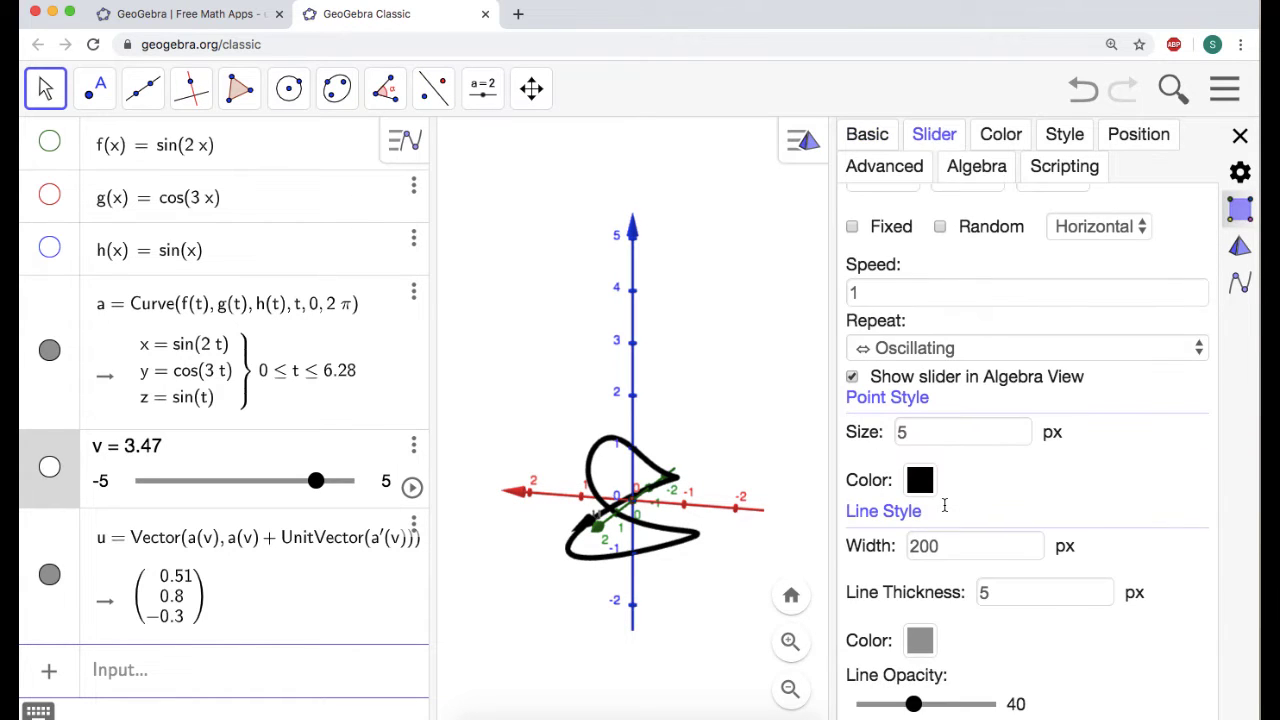
left_click(936, 350)
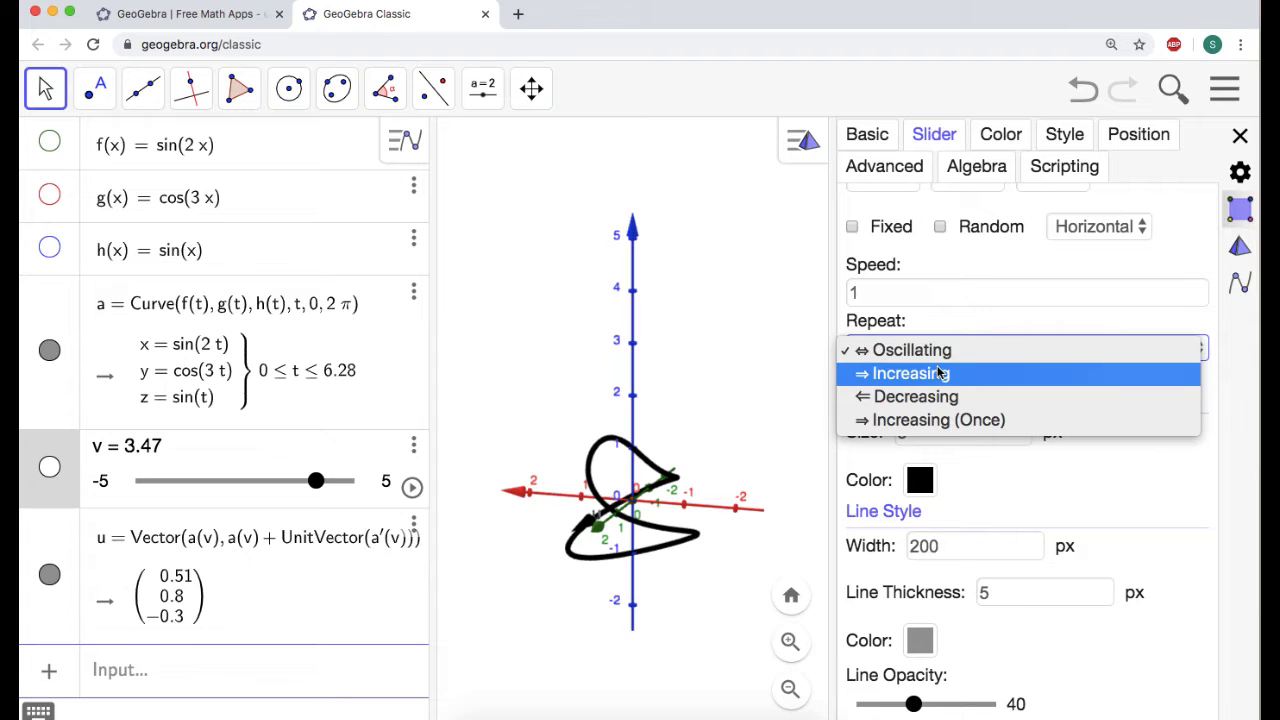
left_click(940, 374)
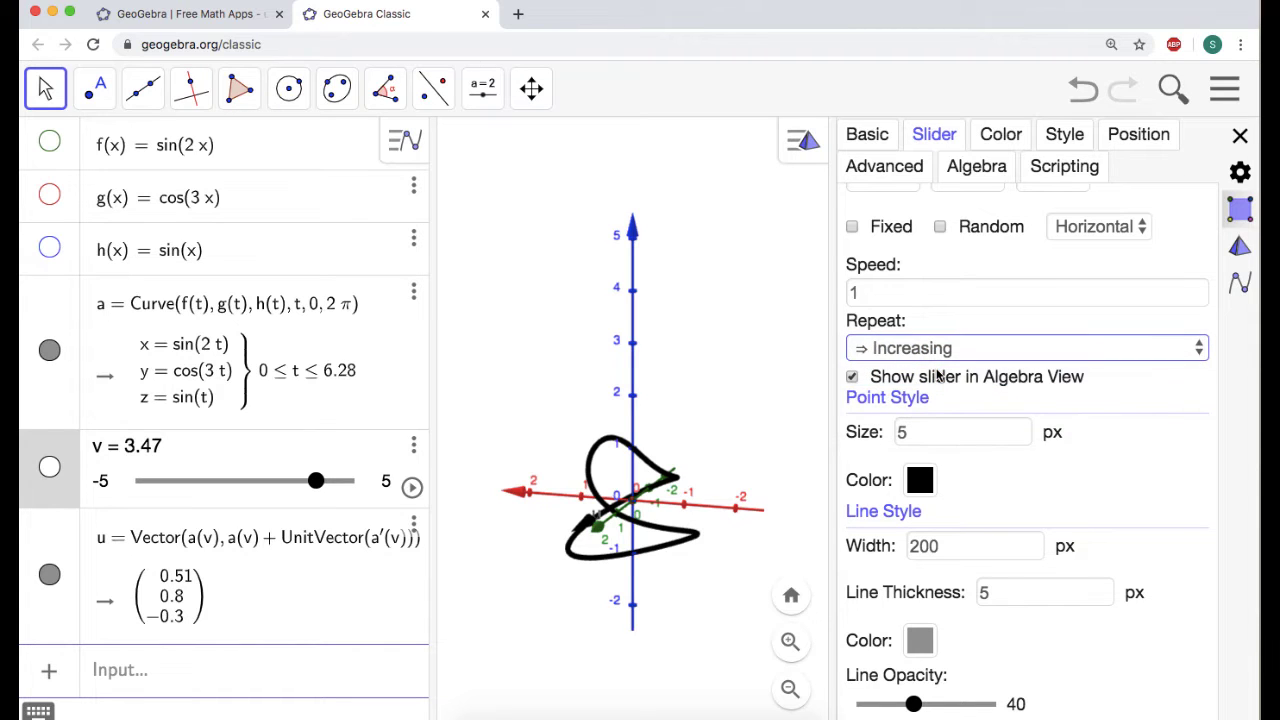
left_click(1240, 136)
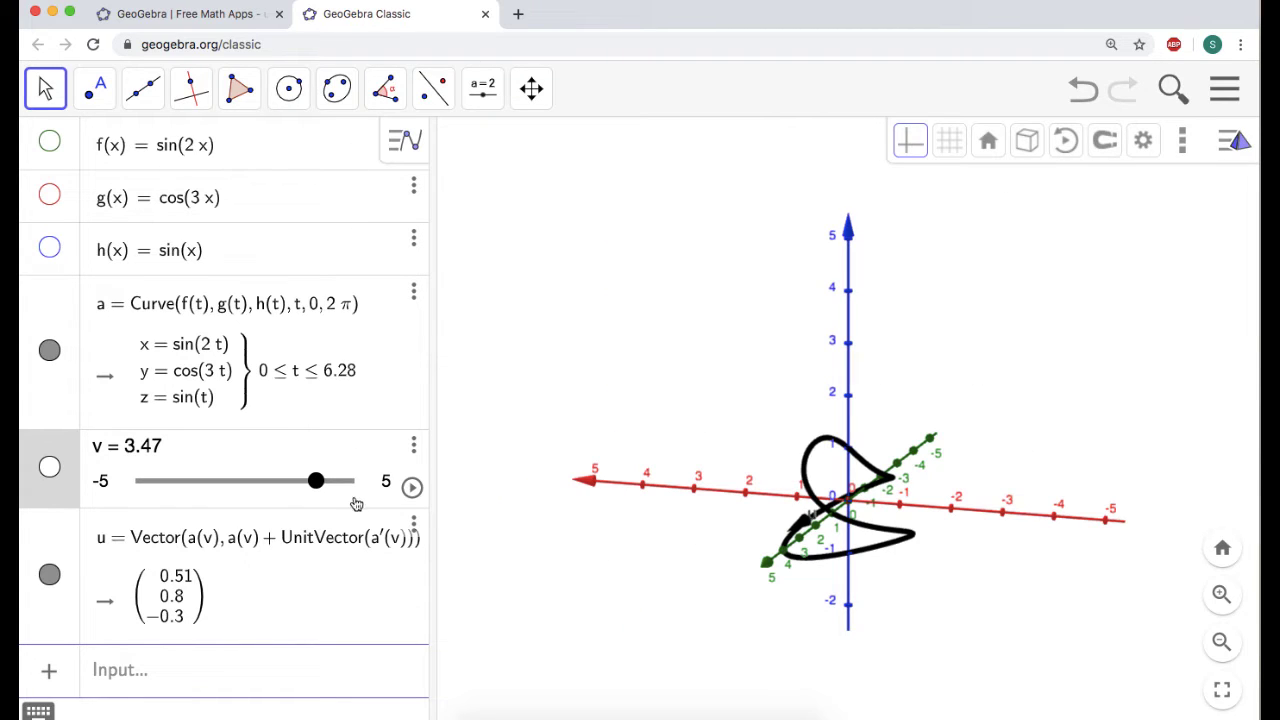
Set slider v's range to min 0 and max 2pi
left_click(411, 488)
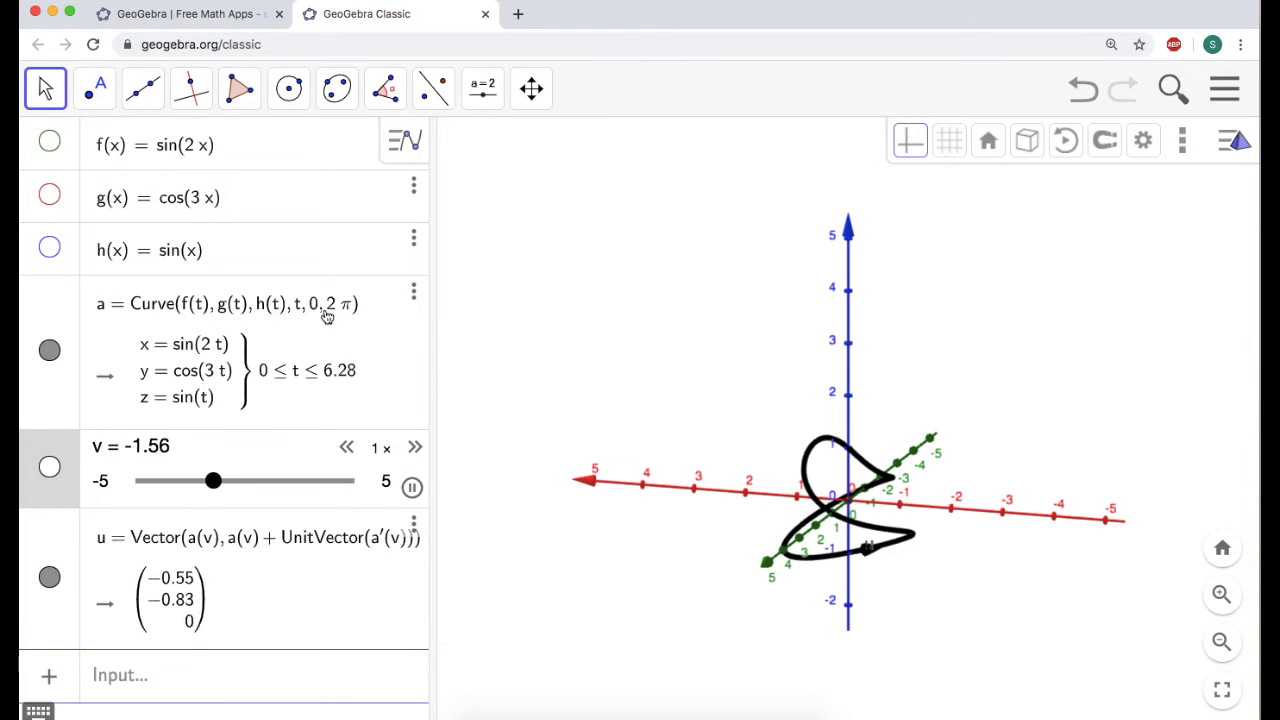
left_click(411, 487)
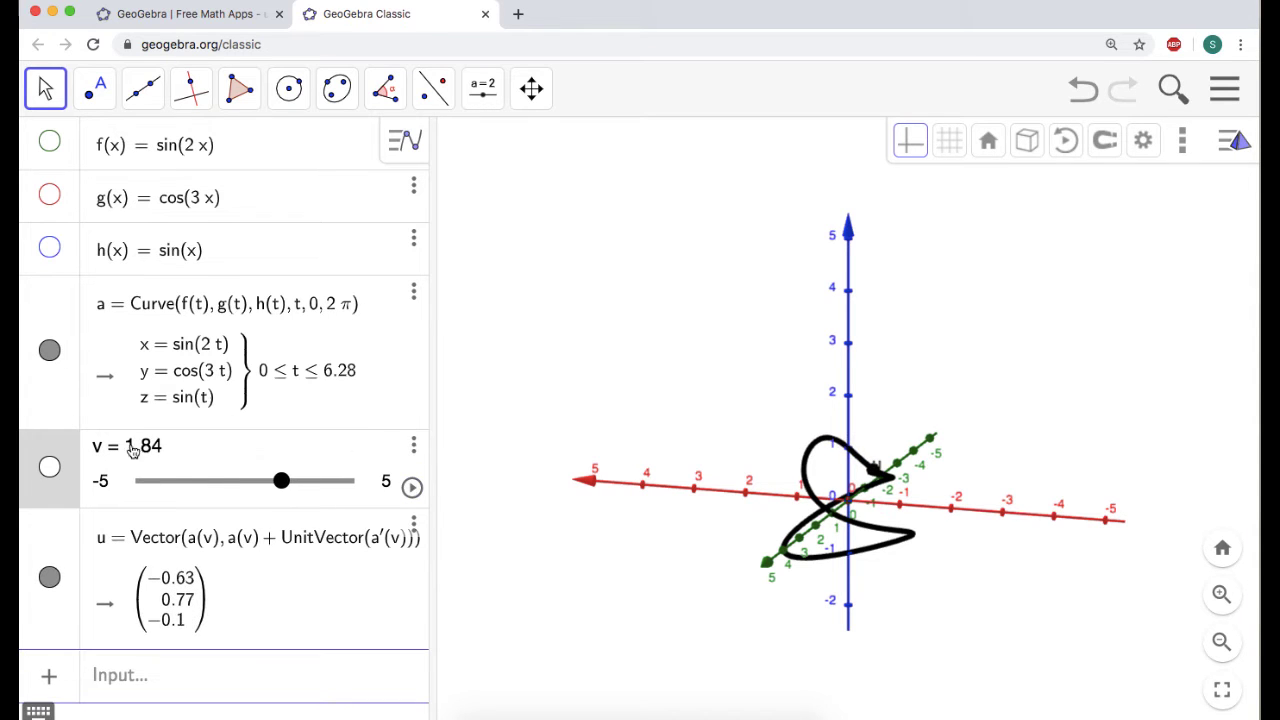
left_click(105, 484)
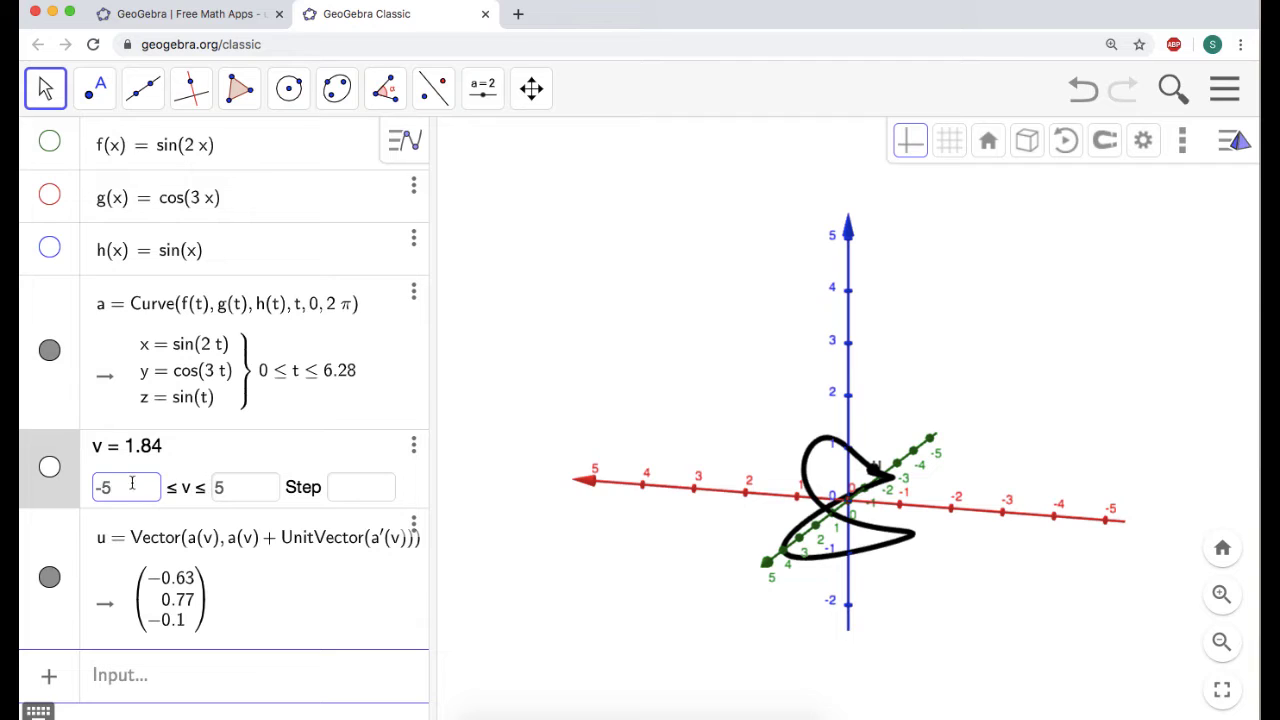
key("BackSpace")
type("0")
key("Tab")
type("2pi")
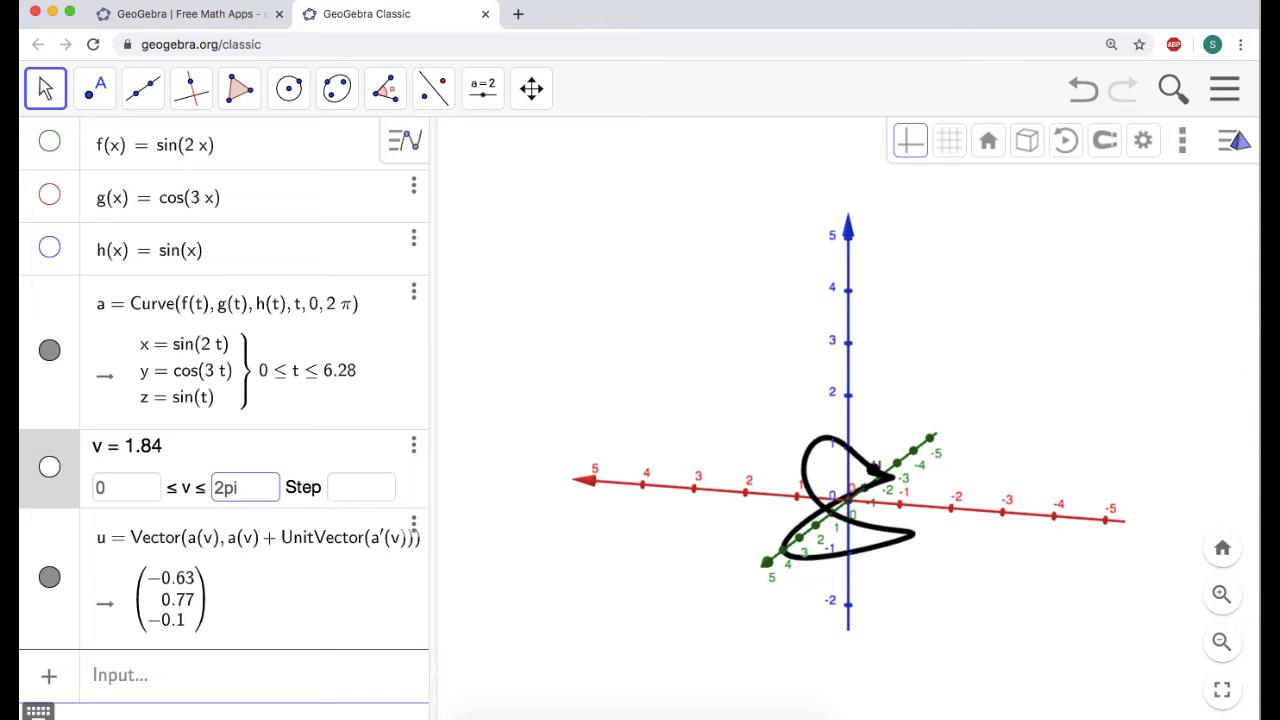
key("Return")
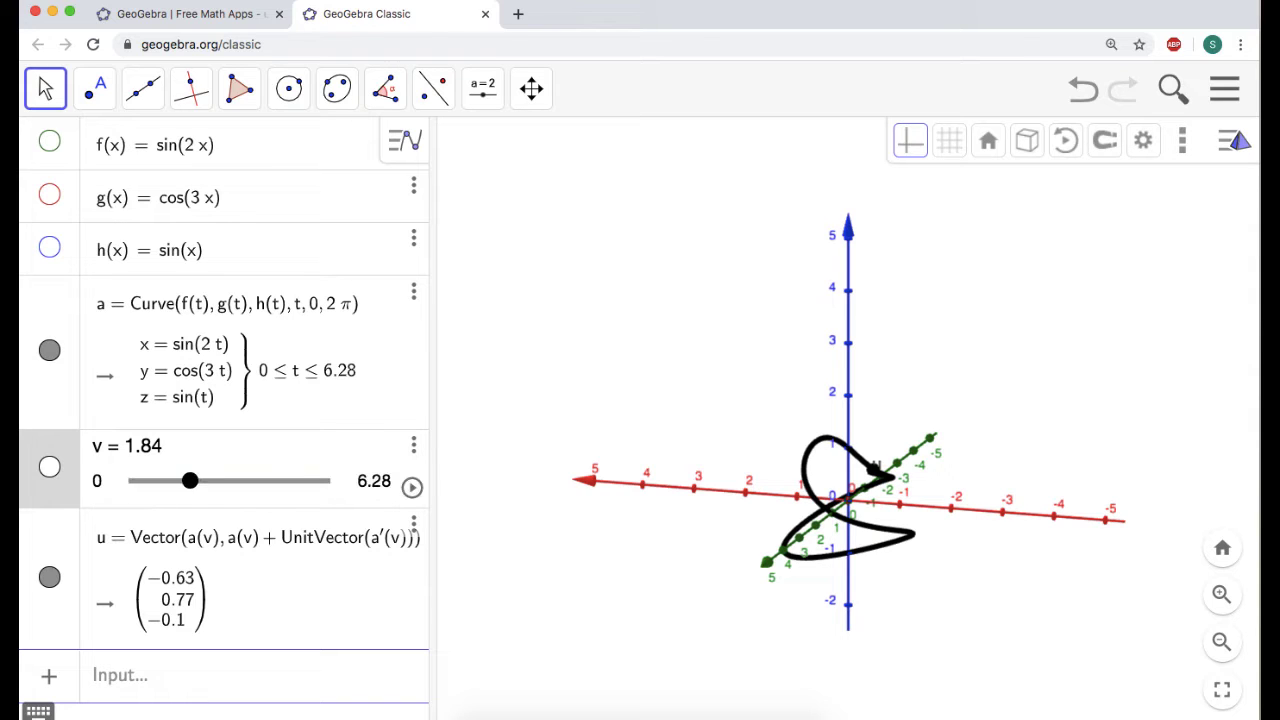
Play and pause the v animation over the new range, then deselect the slider
left_click(412, 487)
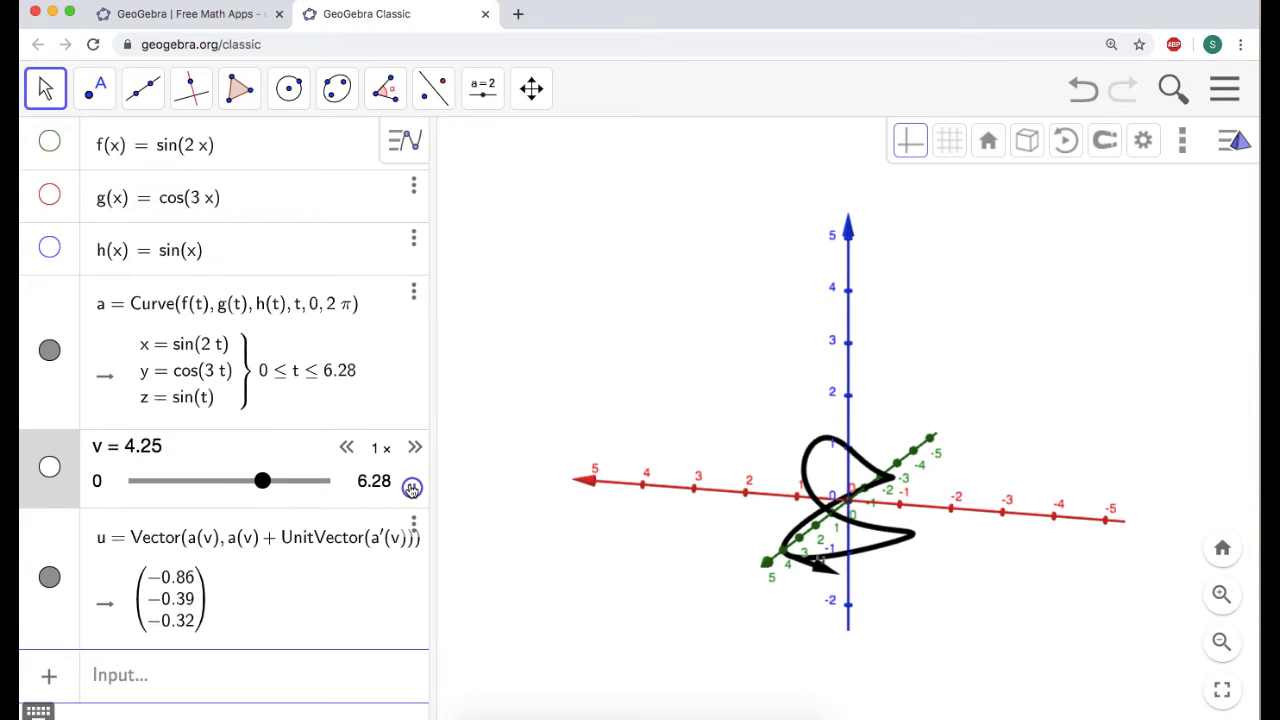
left_click(412, 487)
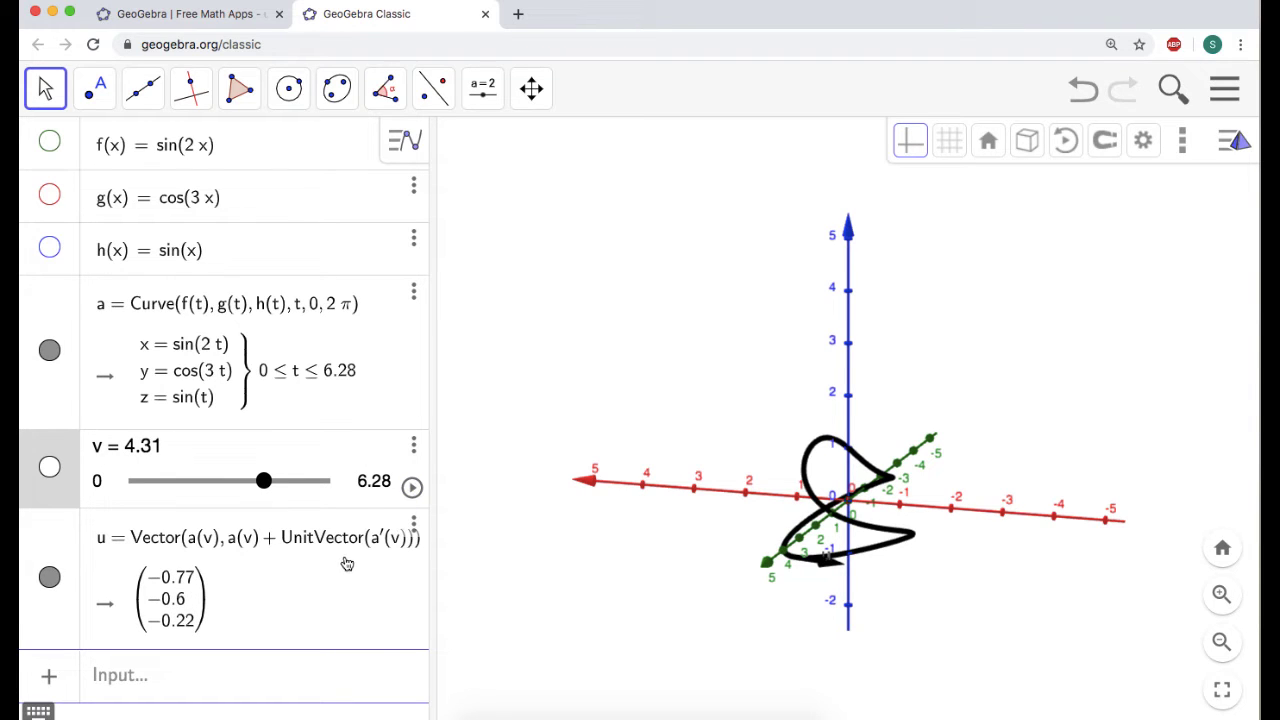
left_click(600, 545)
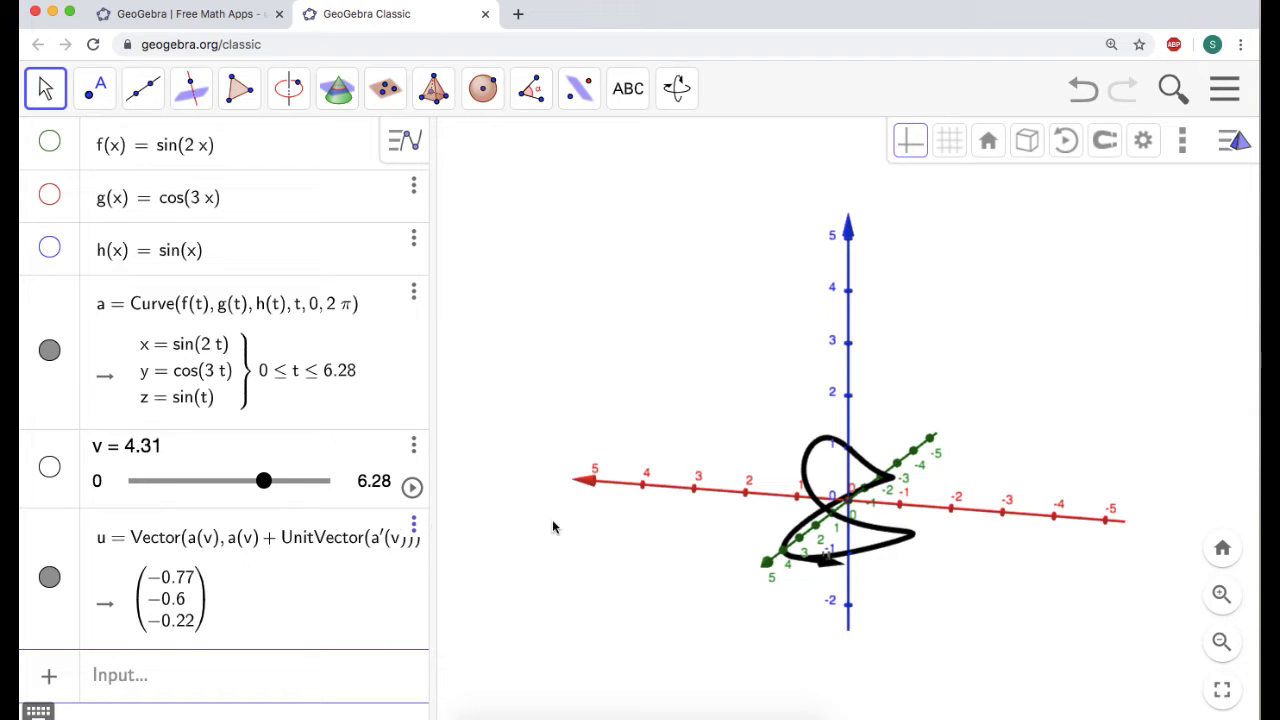
Colour tangent vector u red (#FF0000) in its properties
left_click(413, 526)
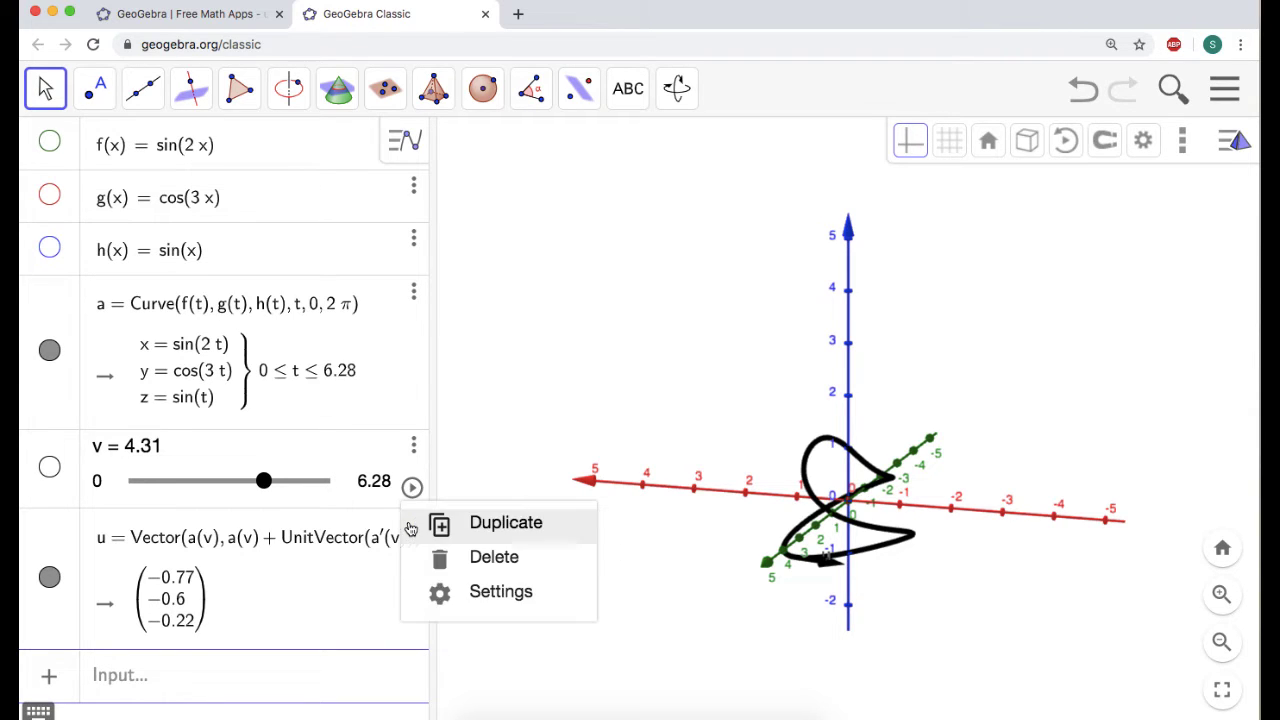
left_click(501, 591)
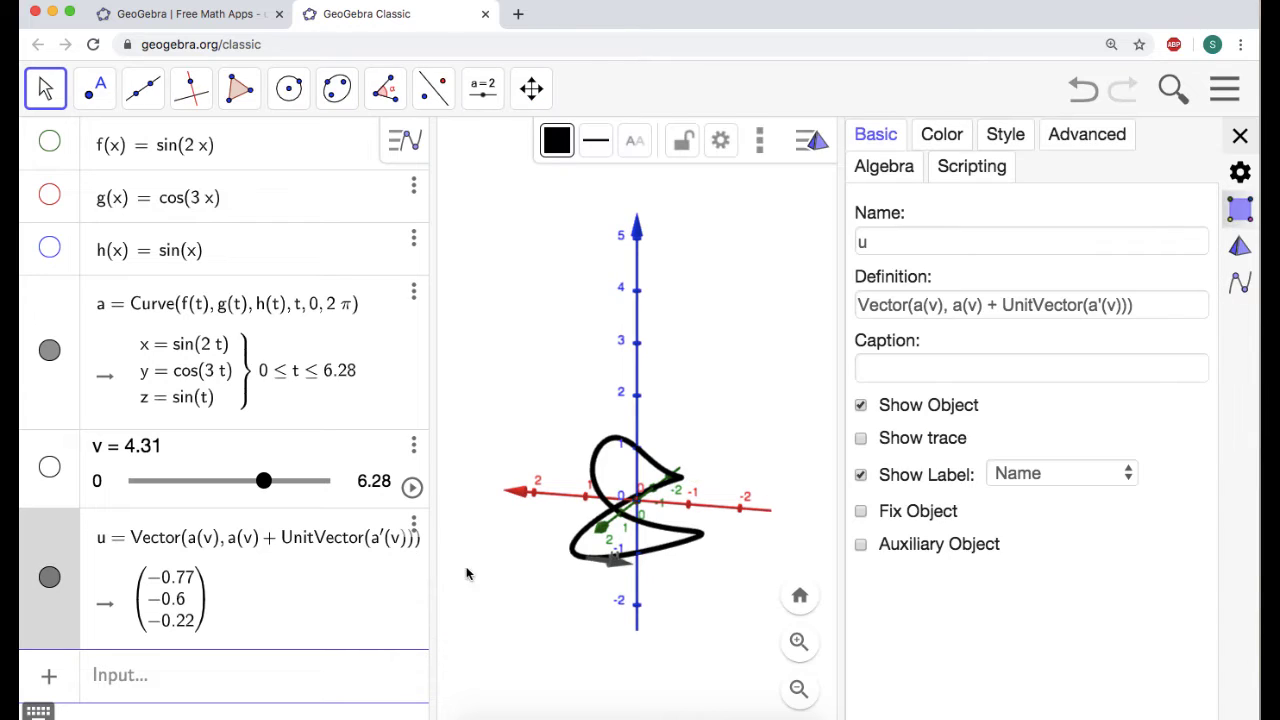
left_click(944, 137)
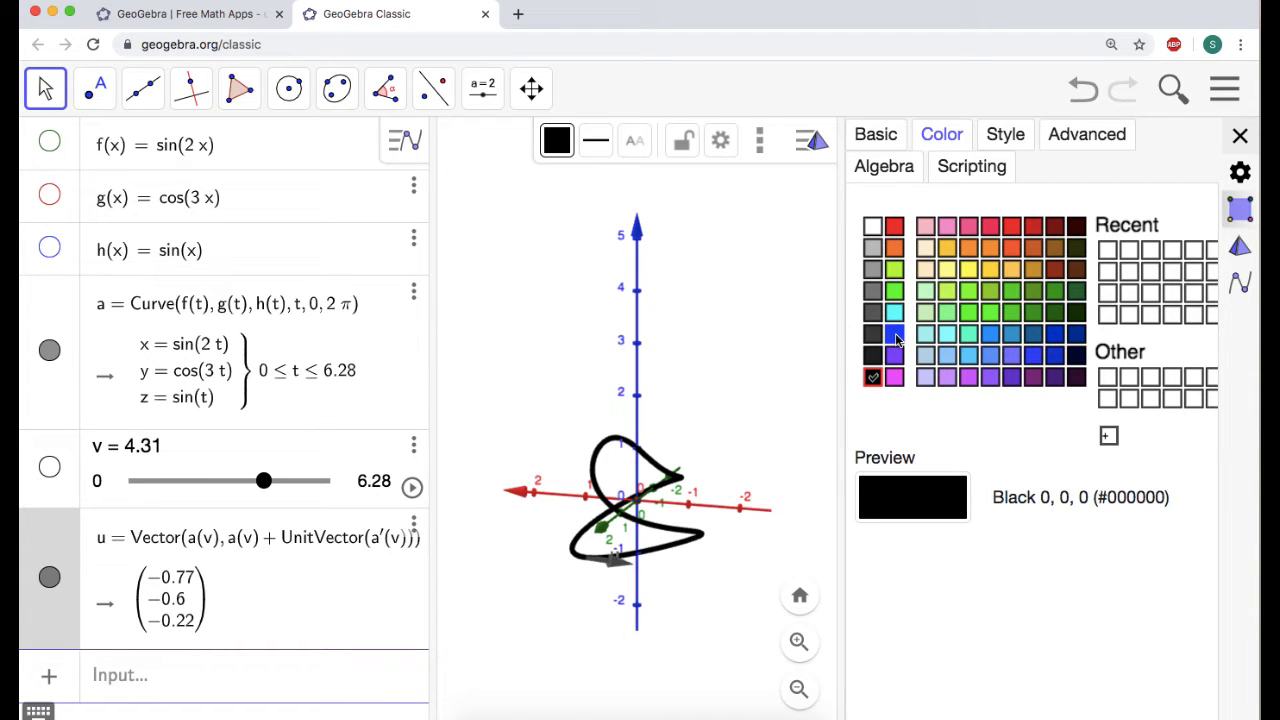
left_click(897, 229)
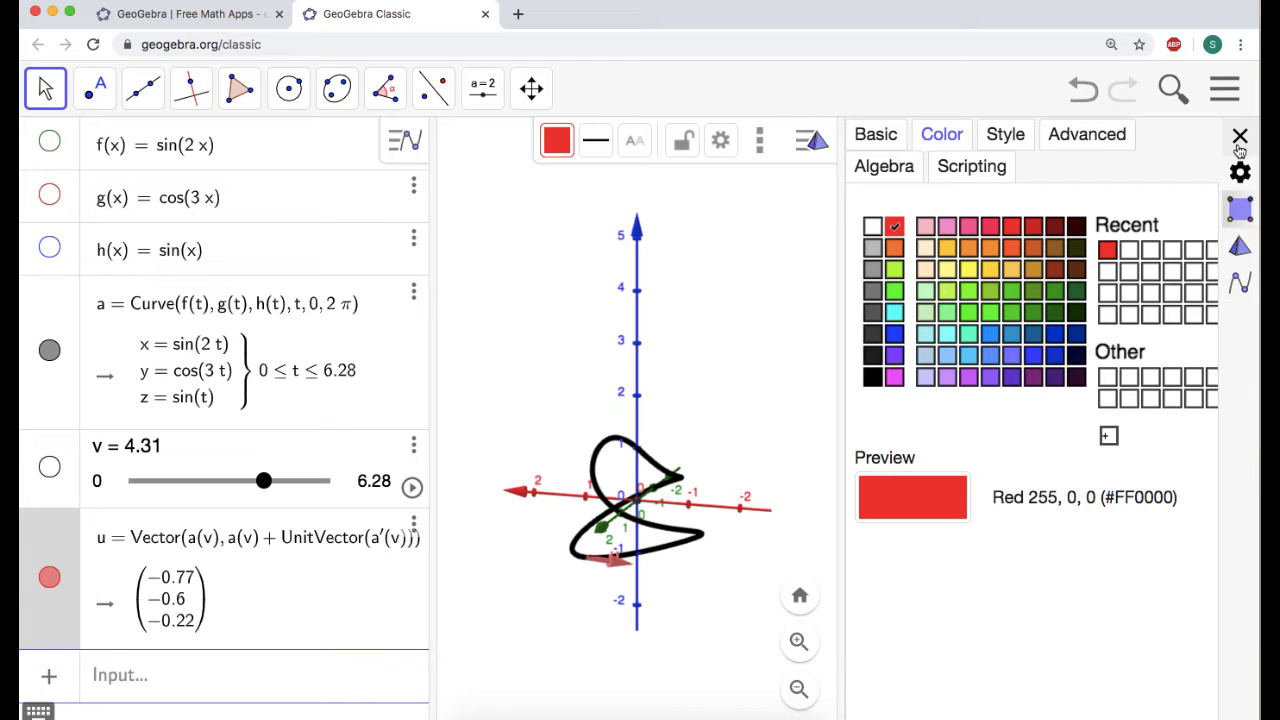
left_click(1240, 137)
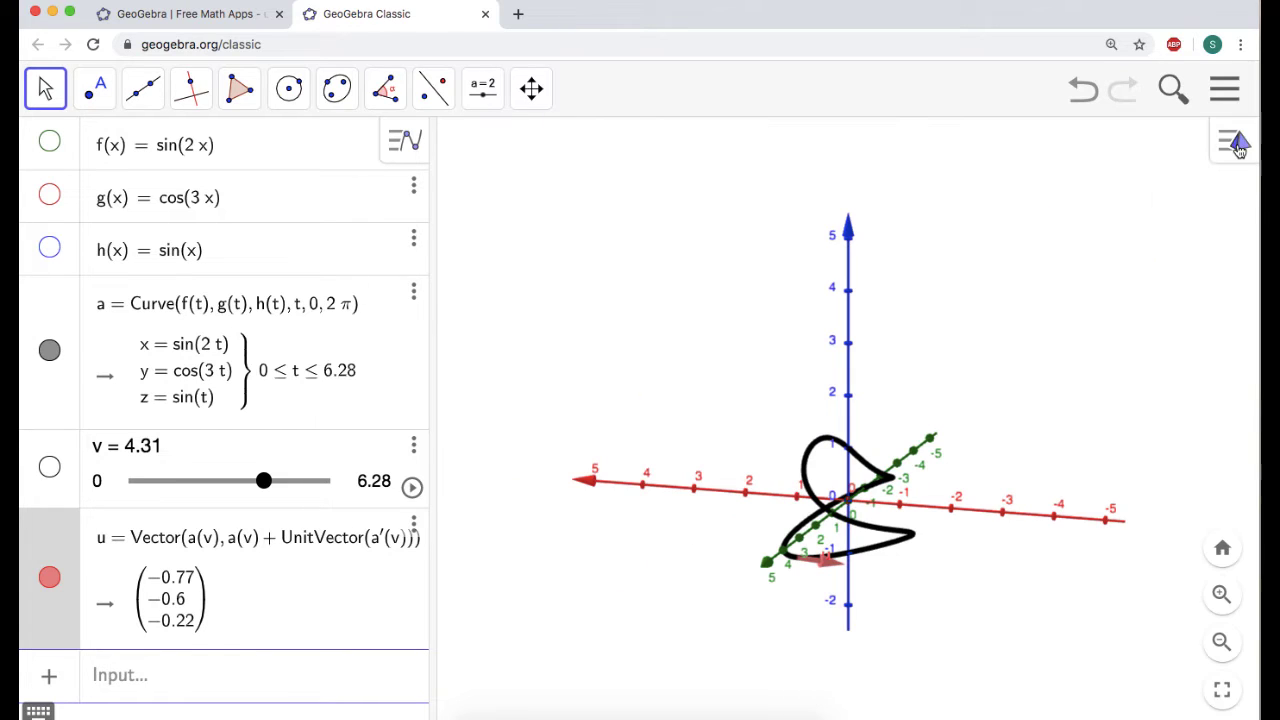
Turn off the name label of vector u, rotating the 3D view before and after
left_click_drag(668, 366, 703, 354)
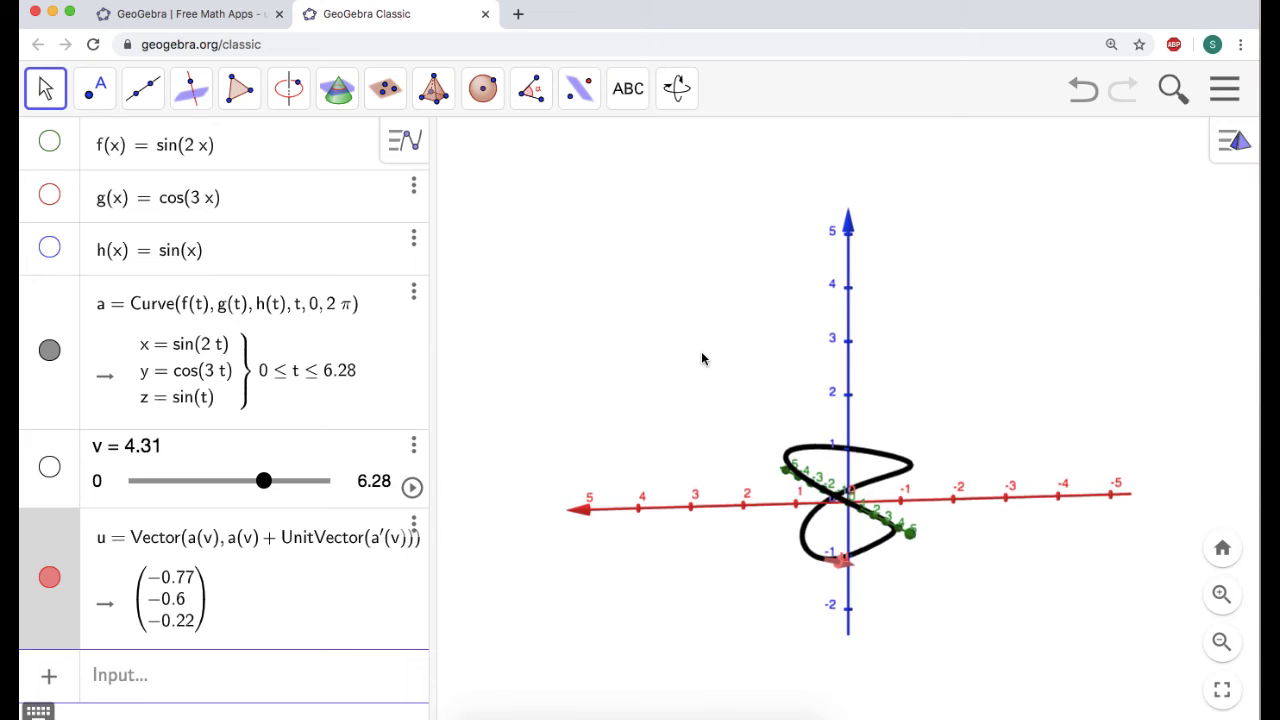
right_click(843, 566)
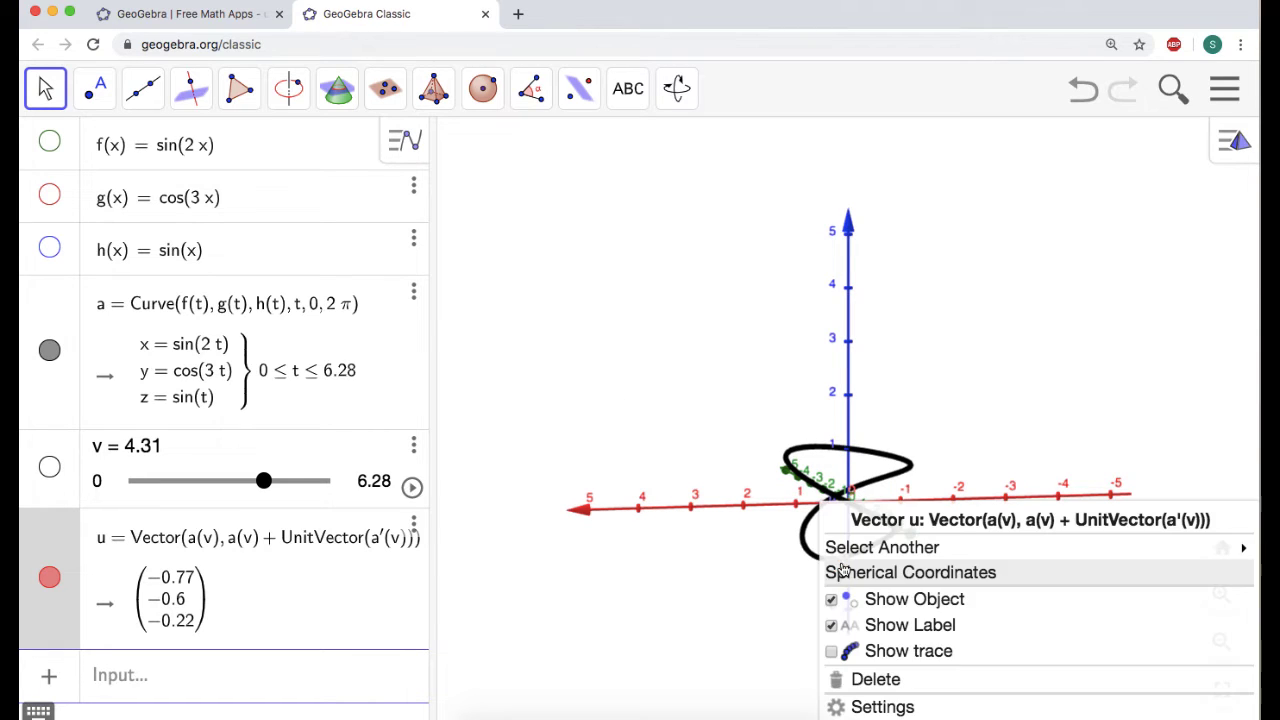
left_click(925, 630)
left_click_drag(649, 426, 597, 423)
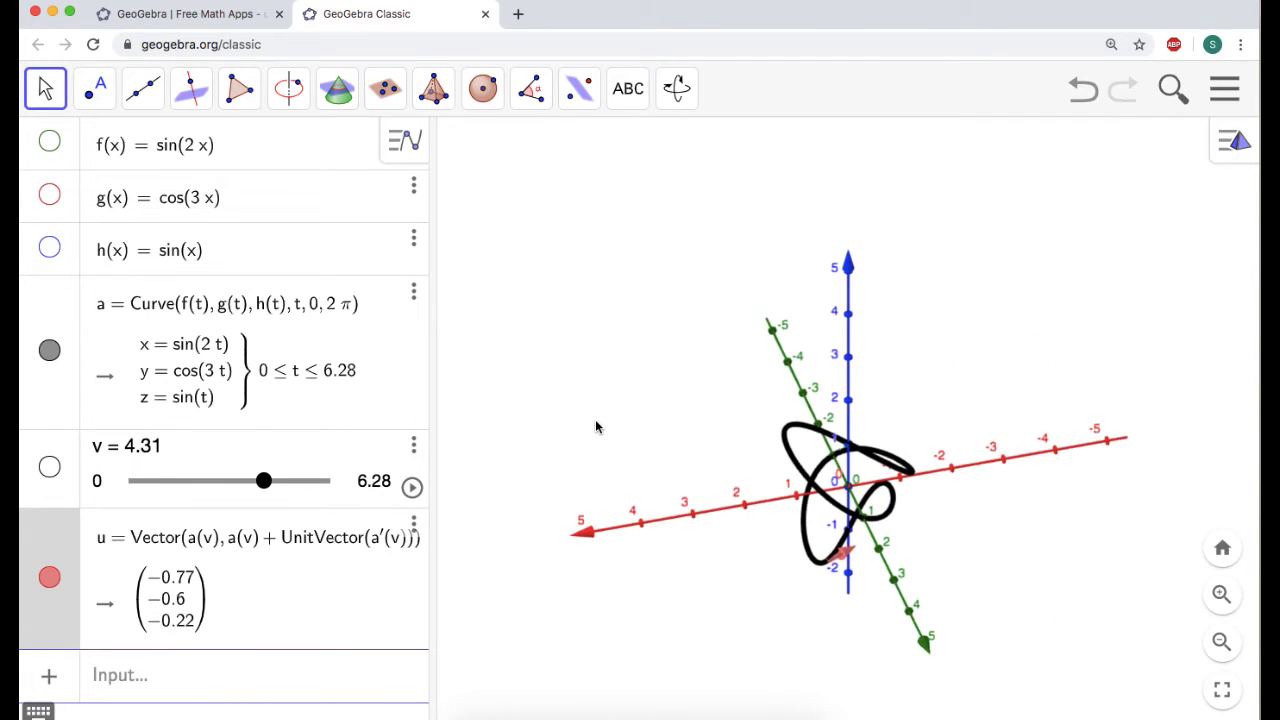
left_click(148, 678)
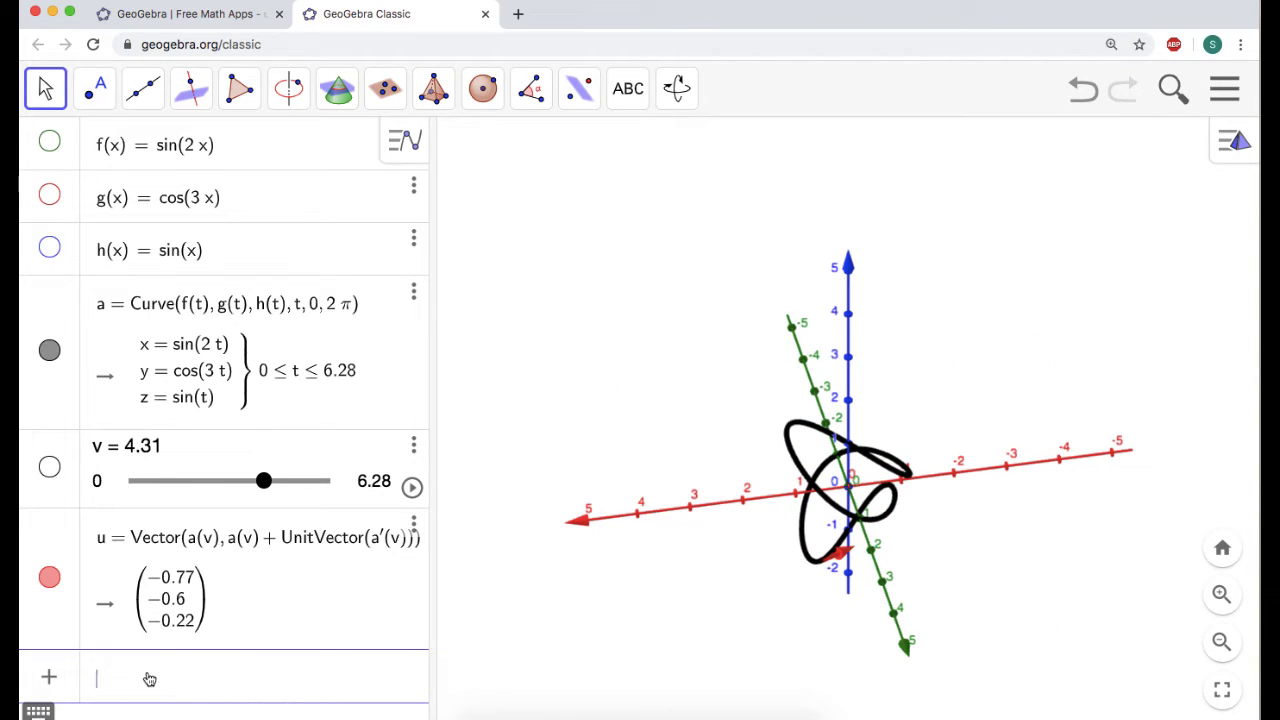
Create point A = a(v) on the curve and hide its label in its properties
type("a(v)")
key("Return")
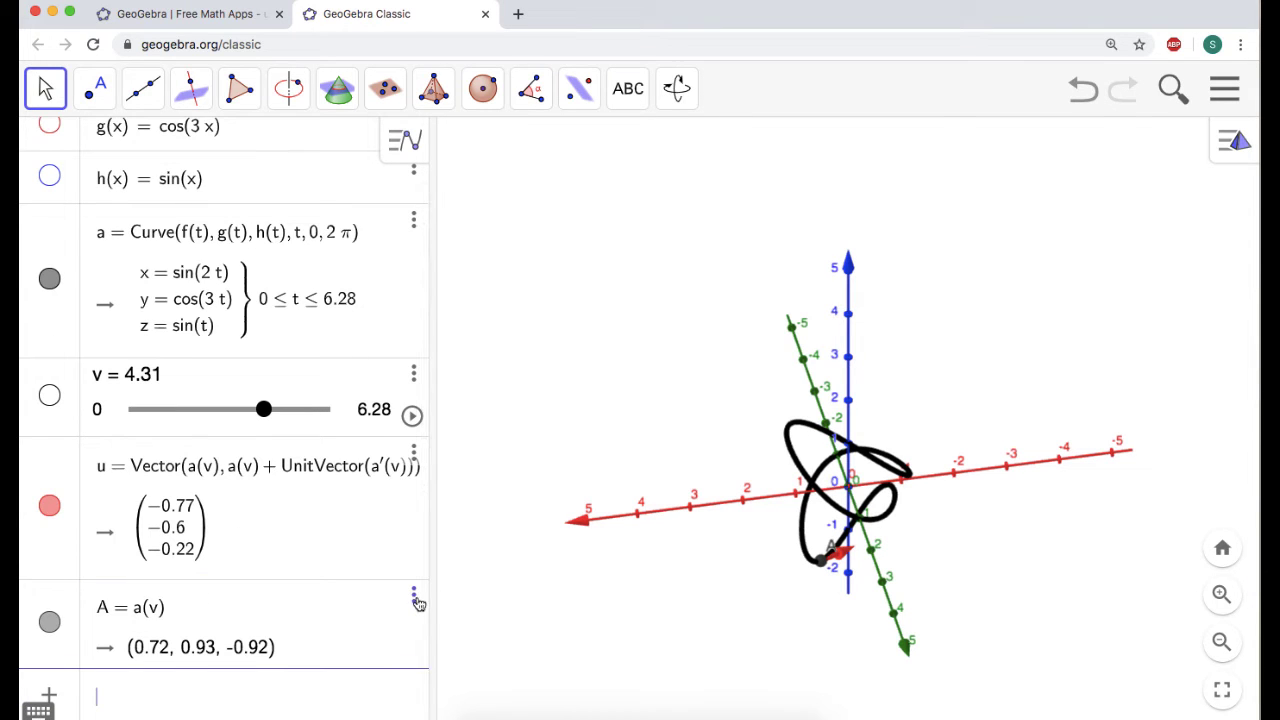
left_click(414, 600)
left_click(472, 663)
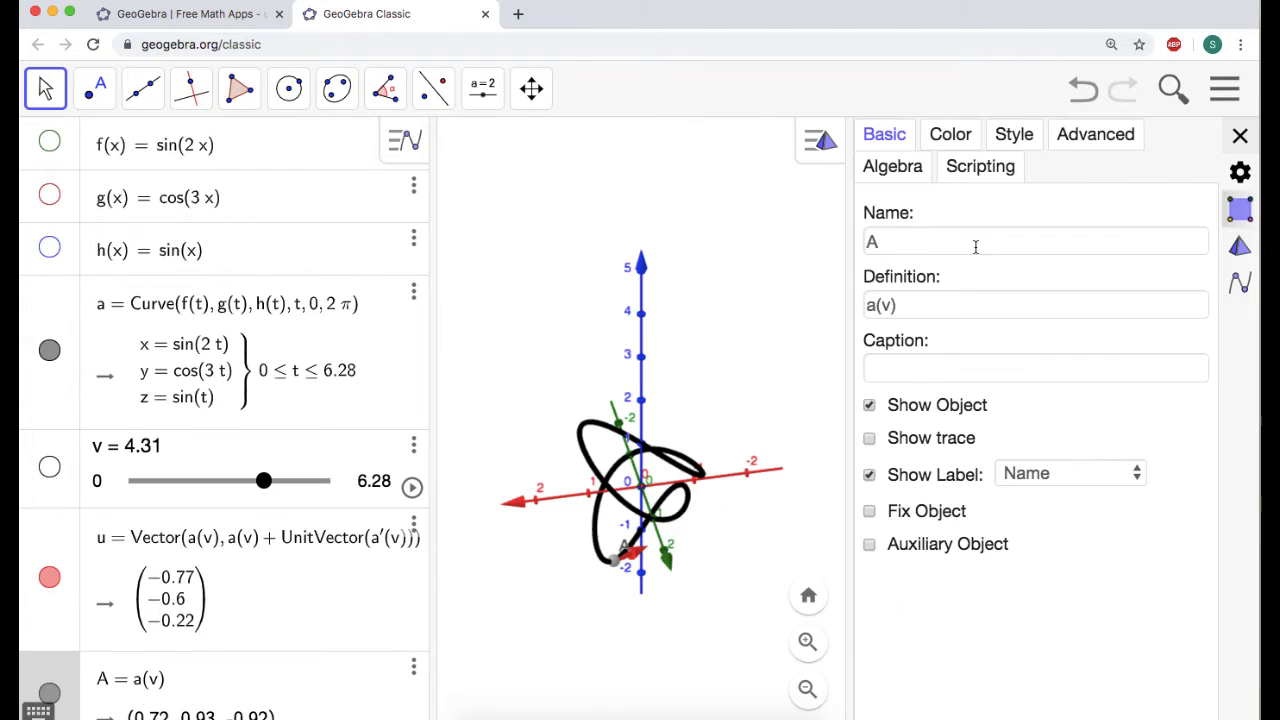
left_click(869, 475)
left_click(1242, 136)
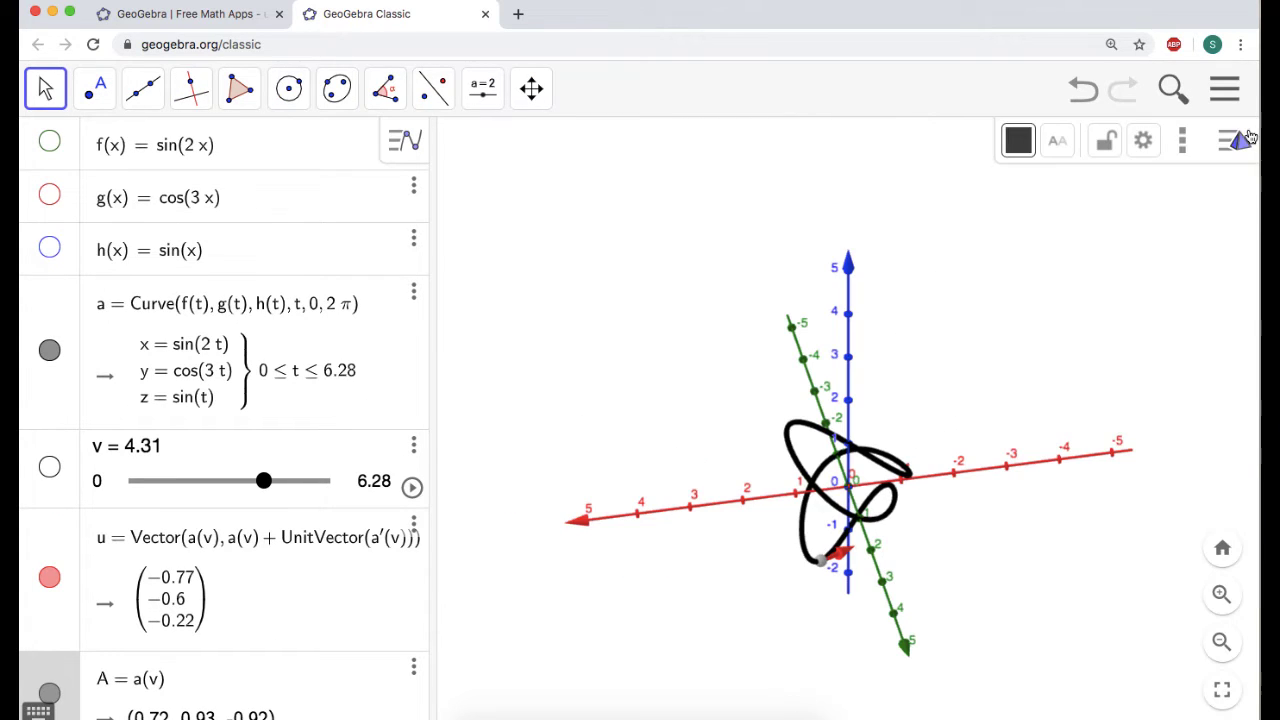
left_click(955, 270)
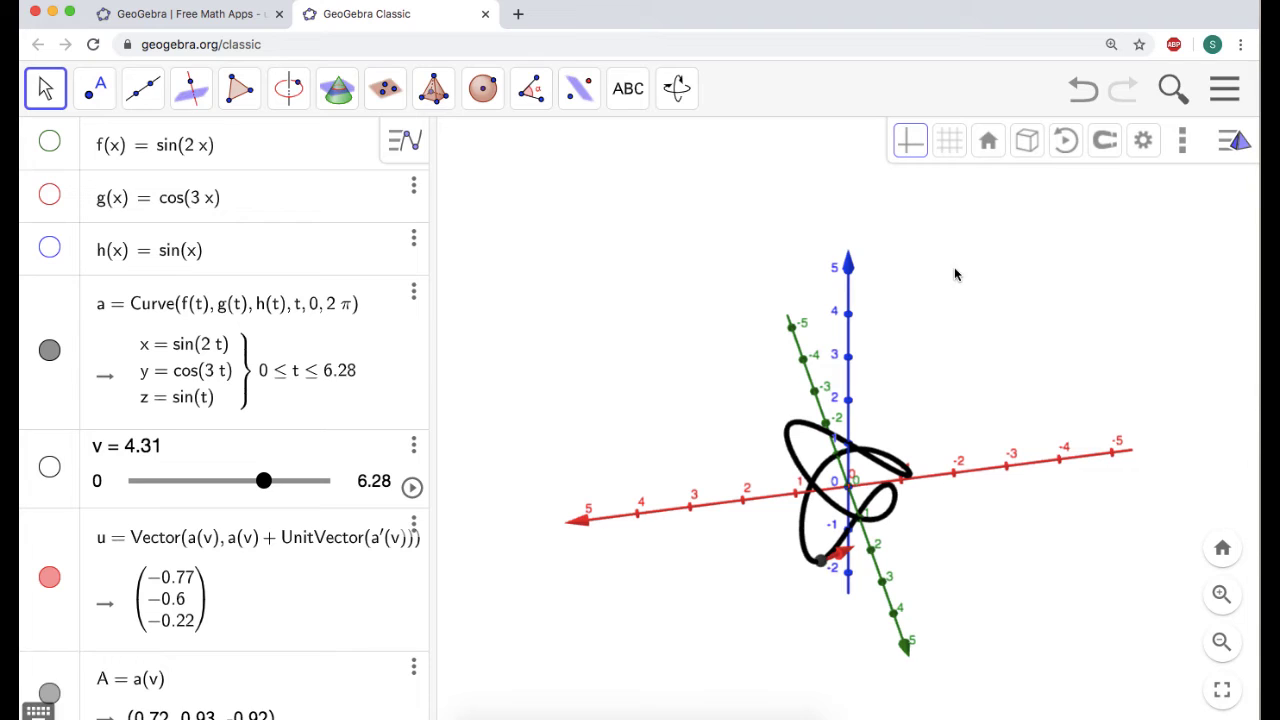
left_click(1225, 90)
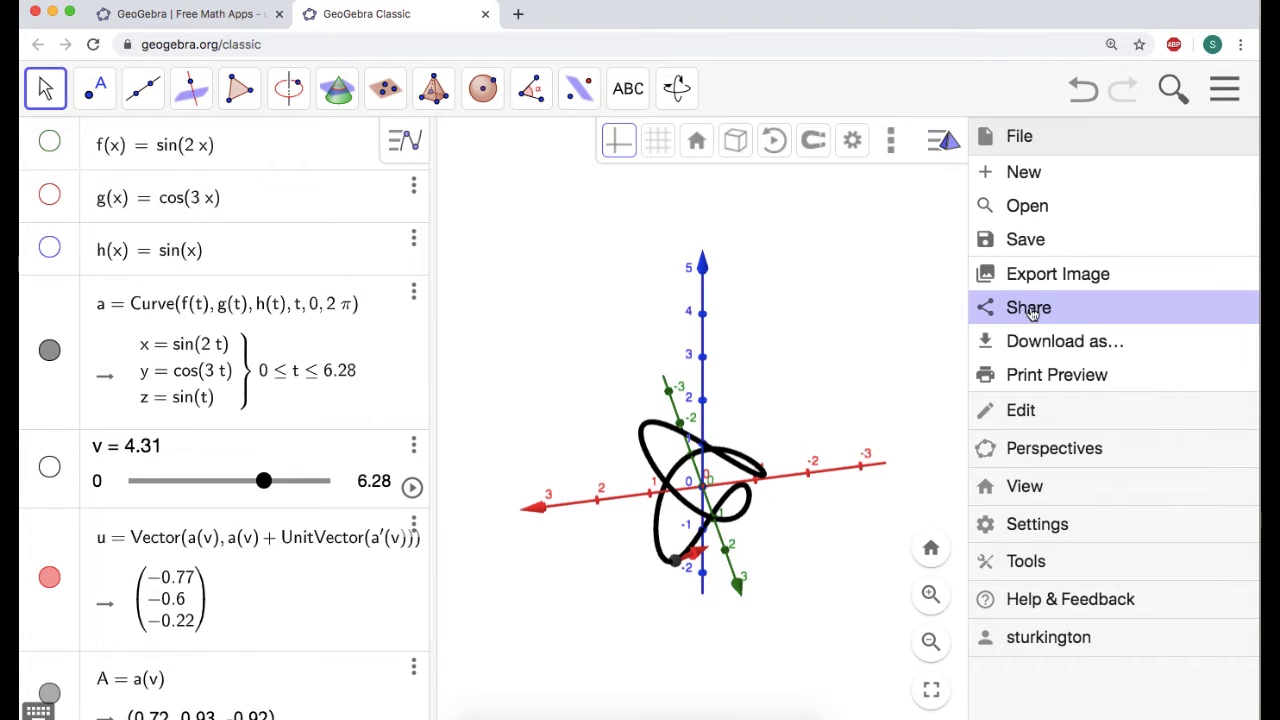
Set the global Labeling option to No New Objects in Settings, then rotate the 3D view
left_click(1033, 527)
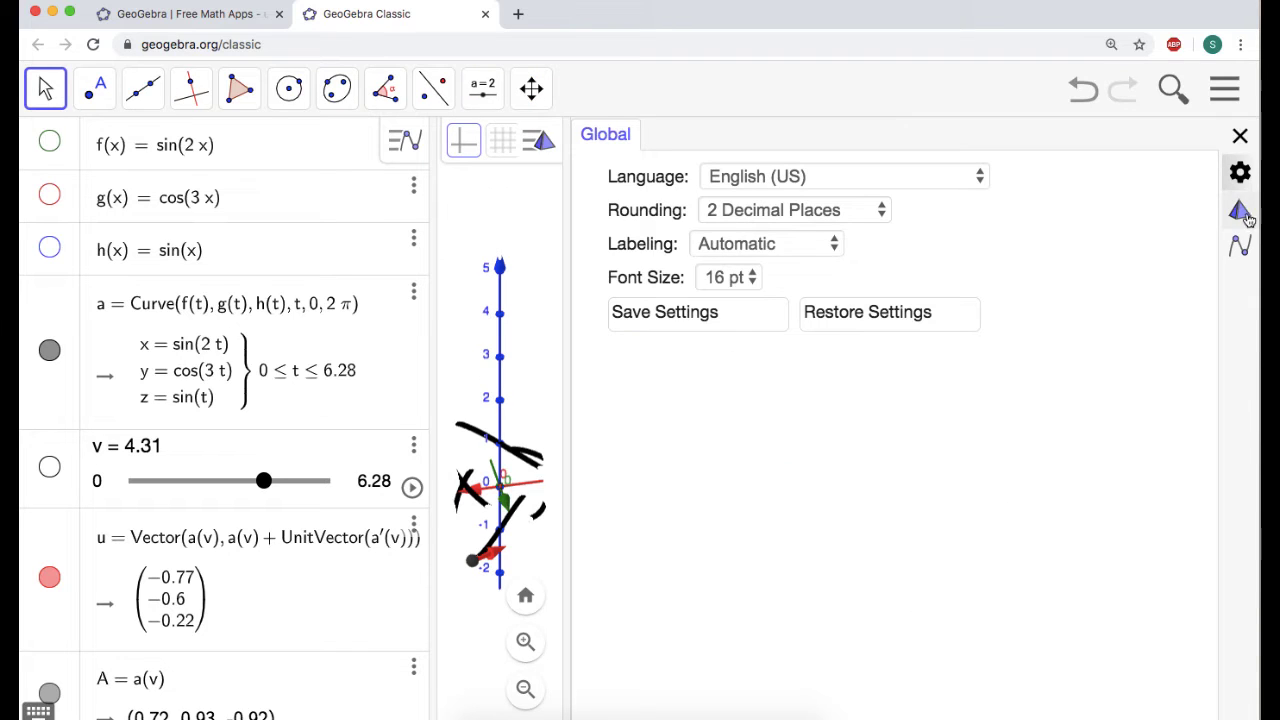
left_click(1238, 248)
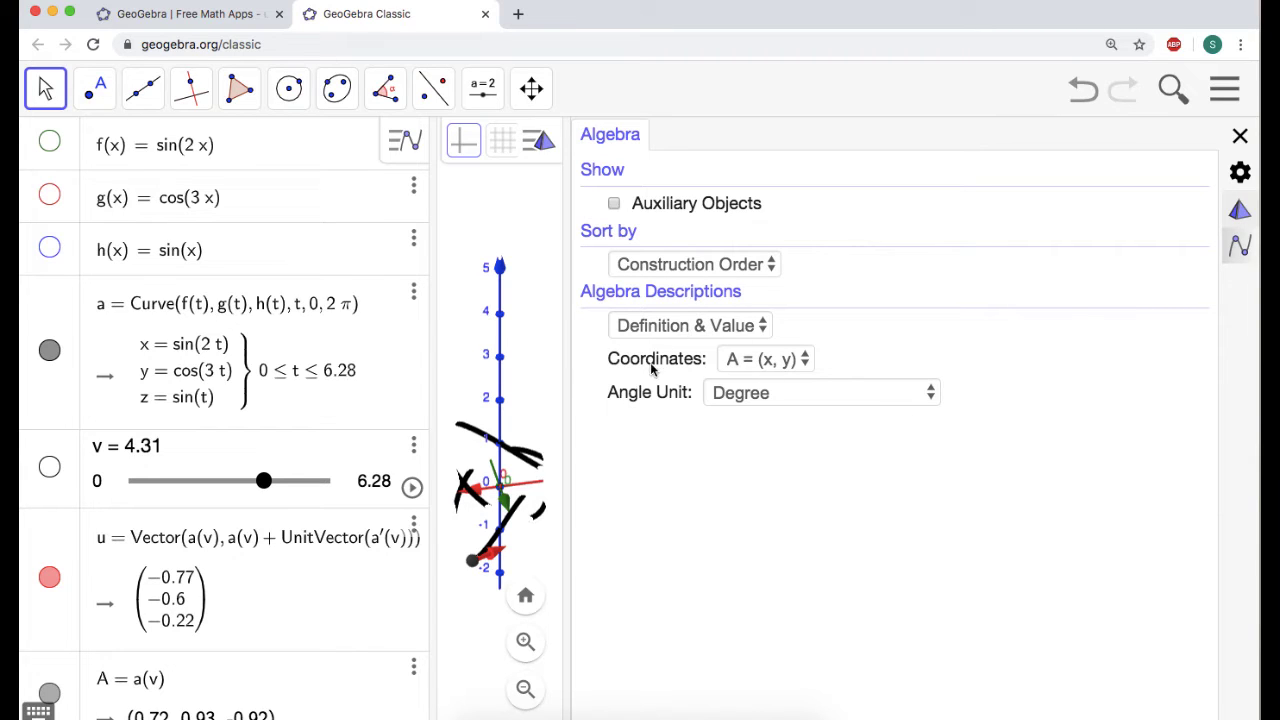
left_click(1240, 209)
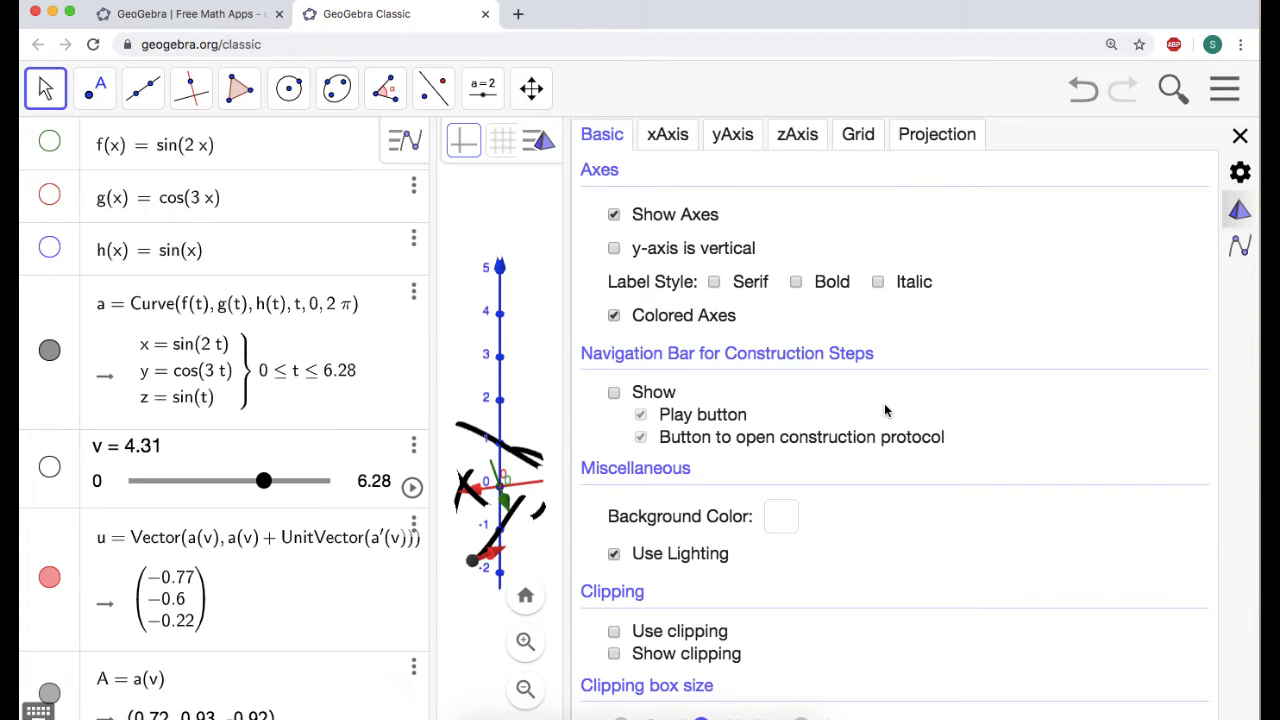
scroll(885, 410, "down", 1)
scroll(885, 410, "up", 1)
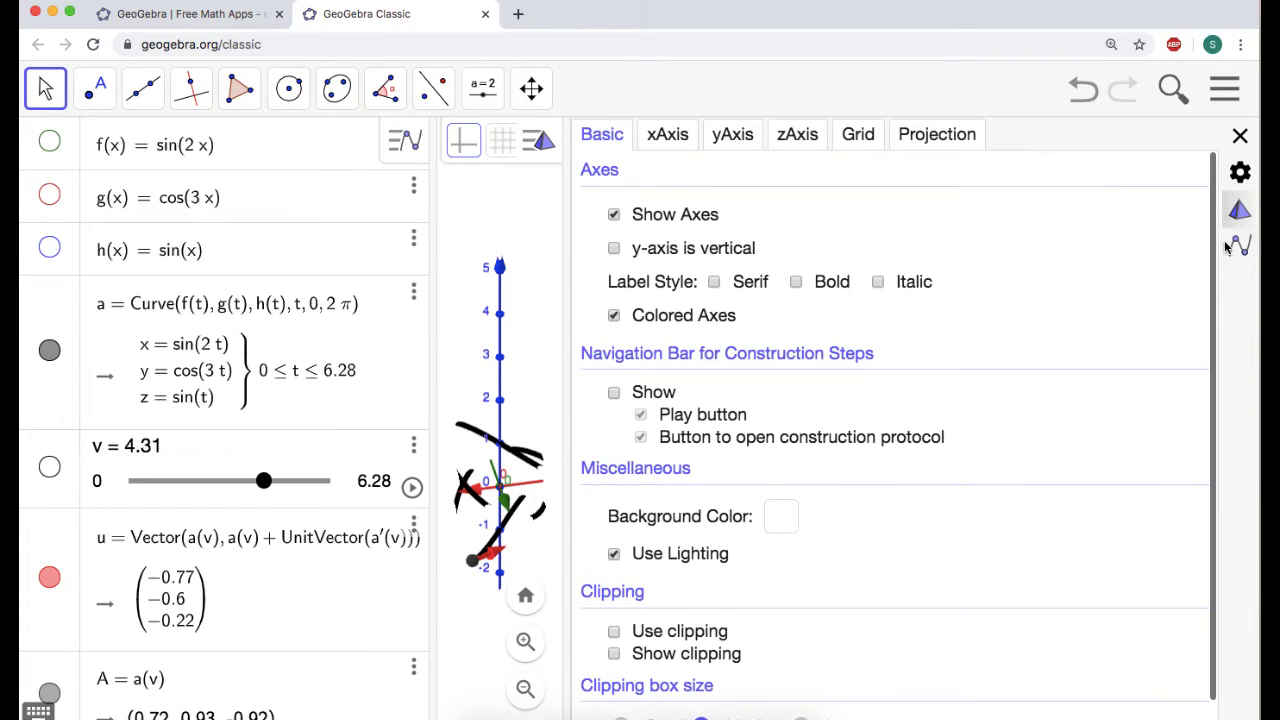
left_click(1238, 174)
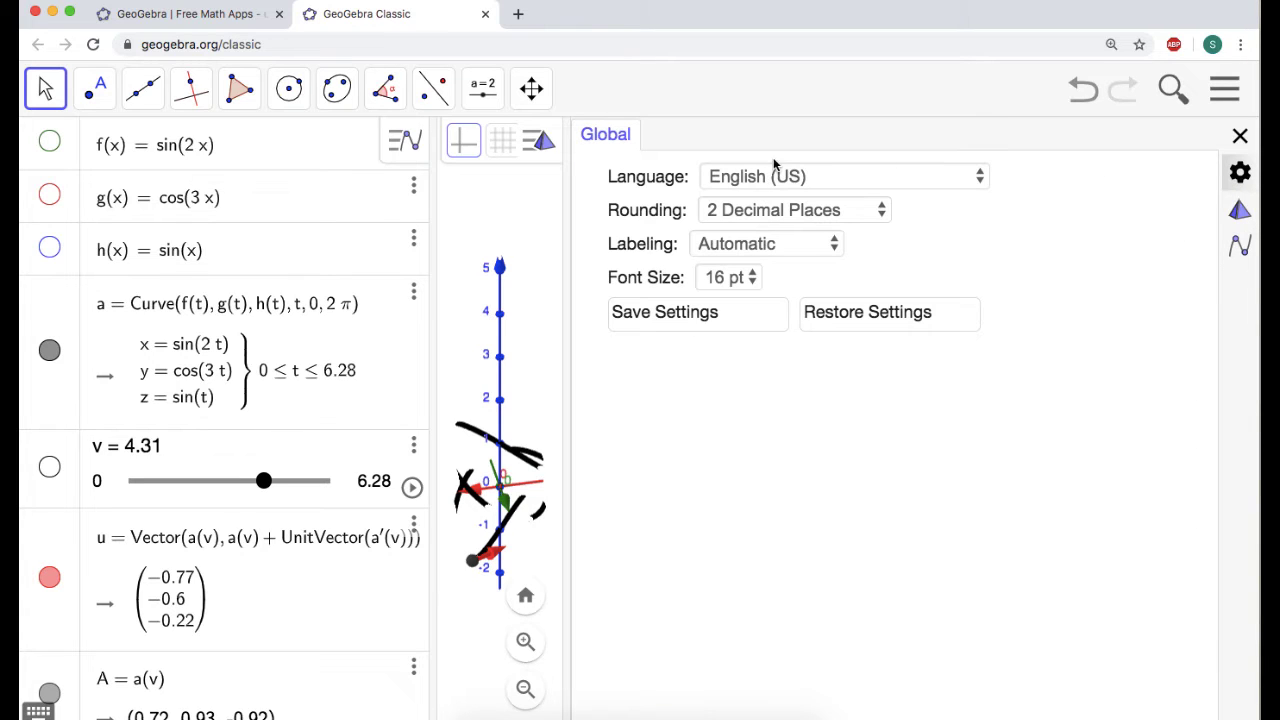
left_click(741, 247)
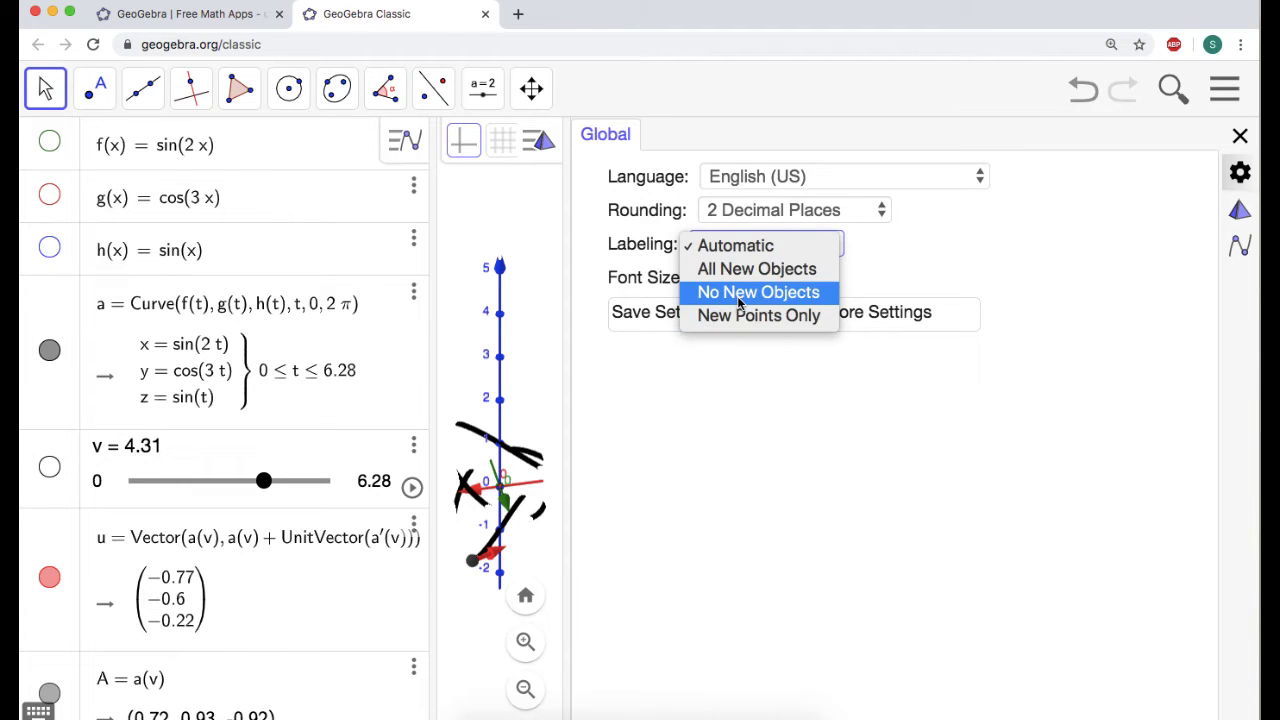
left_click(738, 292)
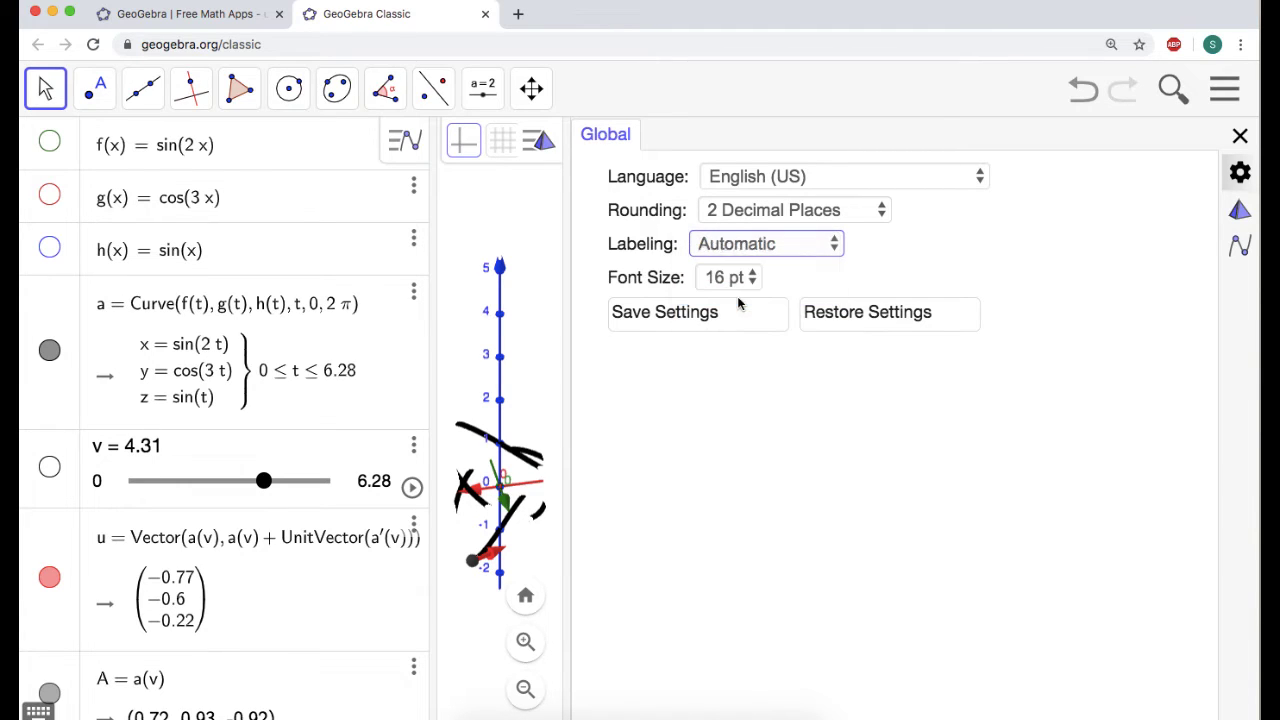
left_click(1240, 137)
left_click_drag(966, 357, 966, 330)
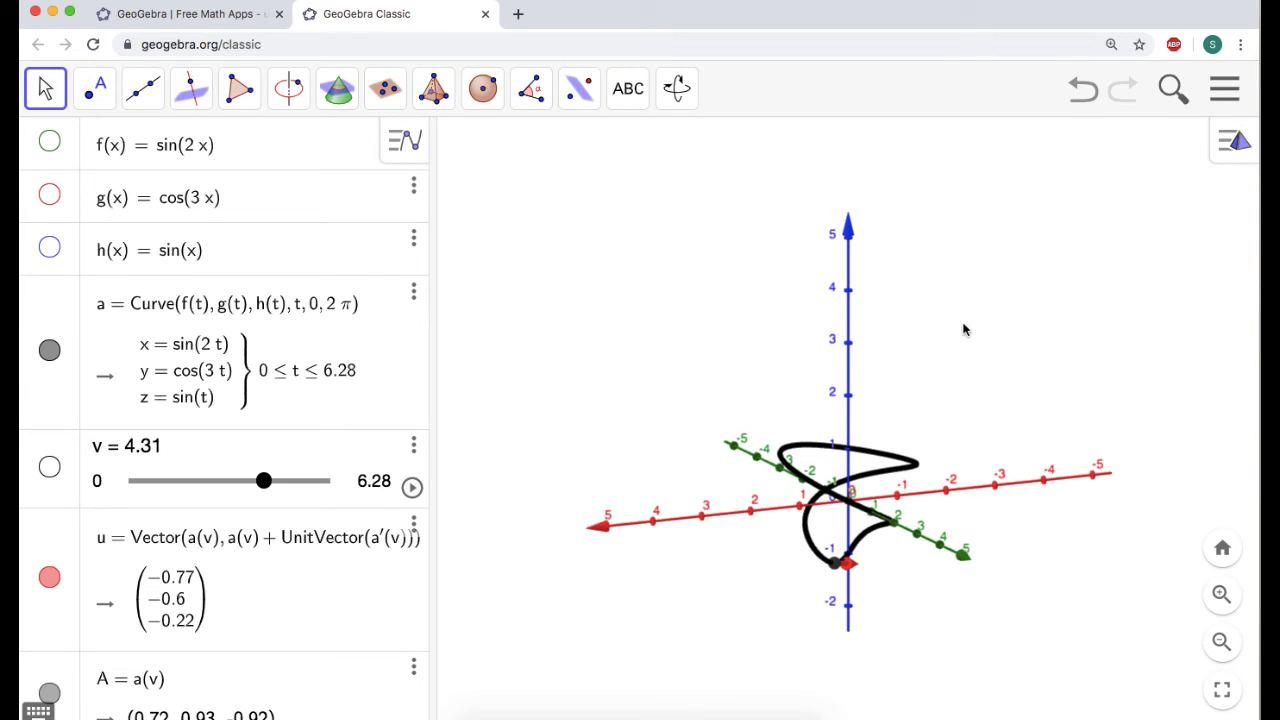
scroll(300, 465, "down", 2)
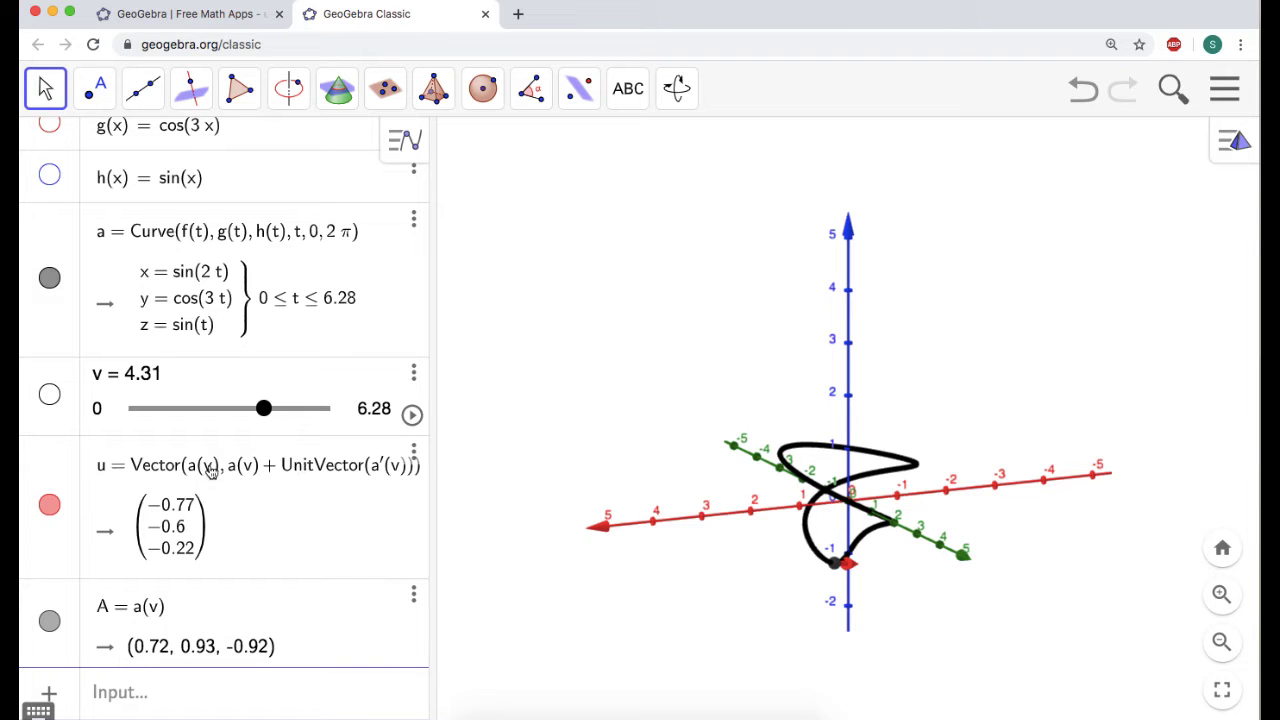
left_click(119, 697)
Define d(x) = sqrt(f'(x)^2 + g'(x)^2 + h'(x)^2) as the curve's speed function
type("d(x)=s")
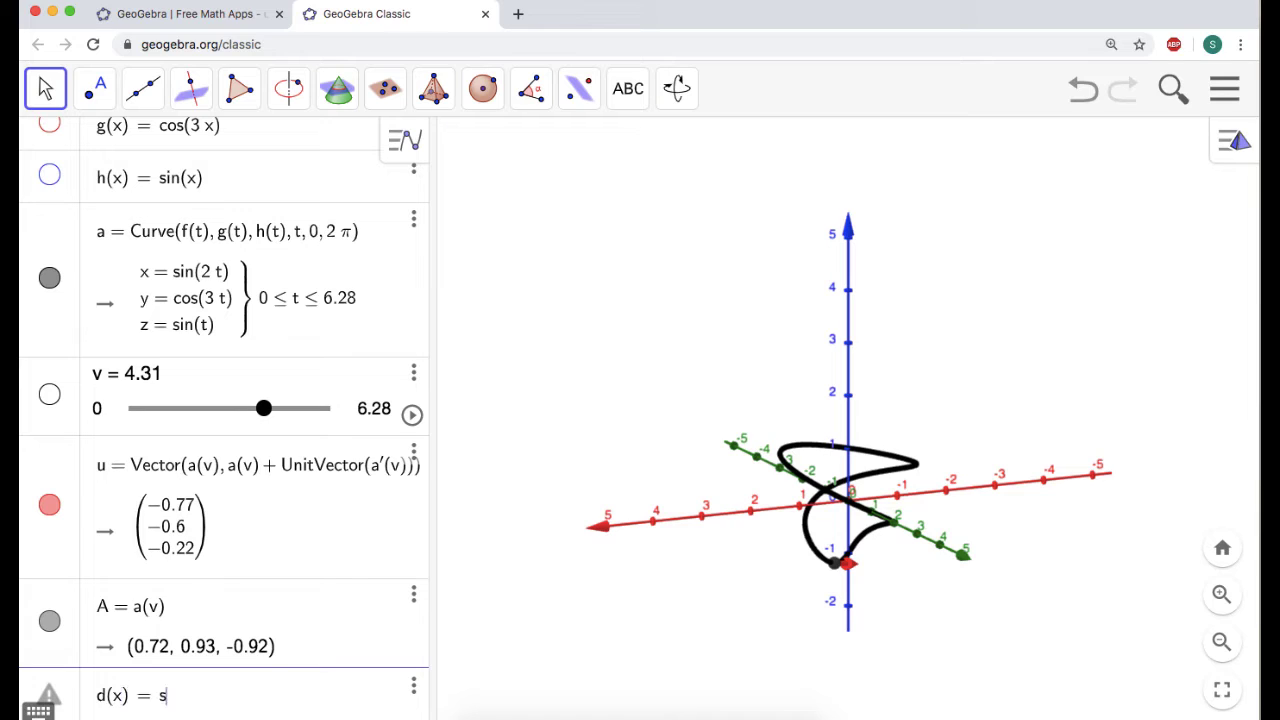
type("qrtf'")
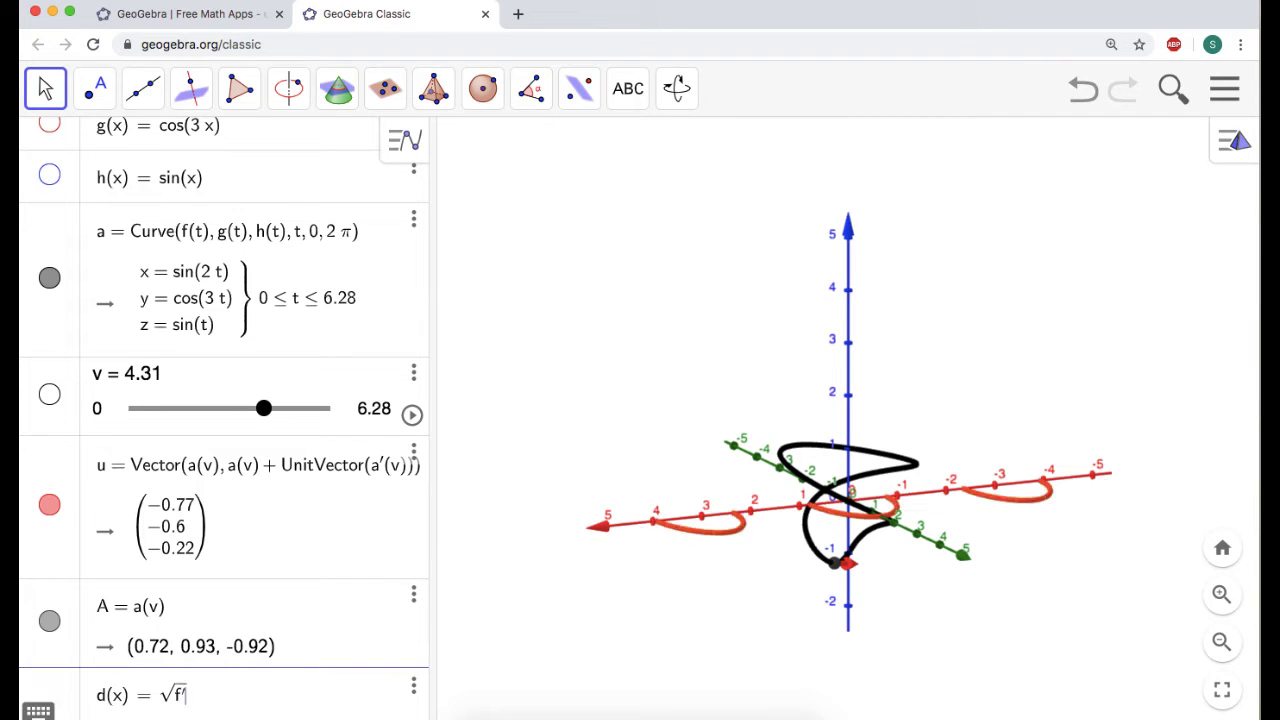
type("(x)^2")
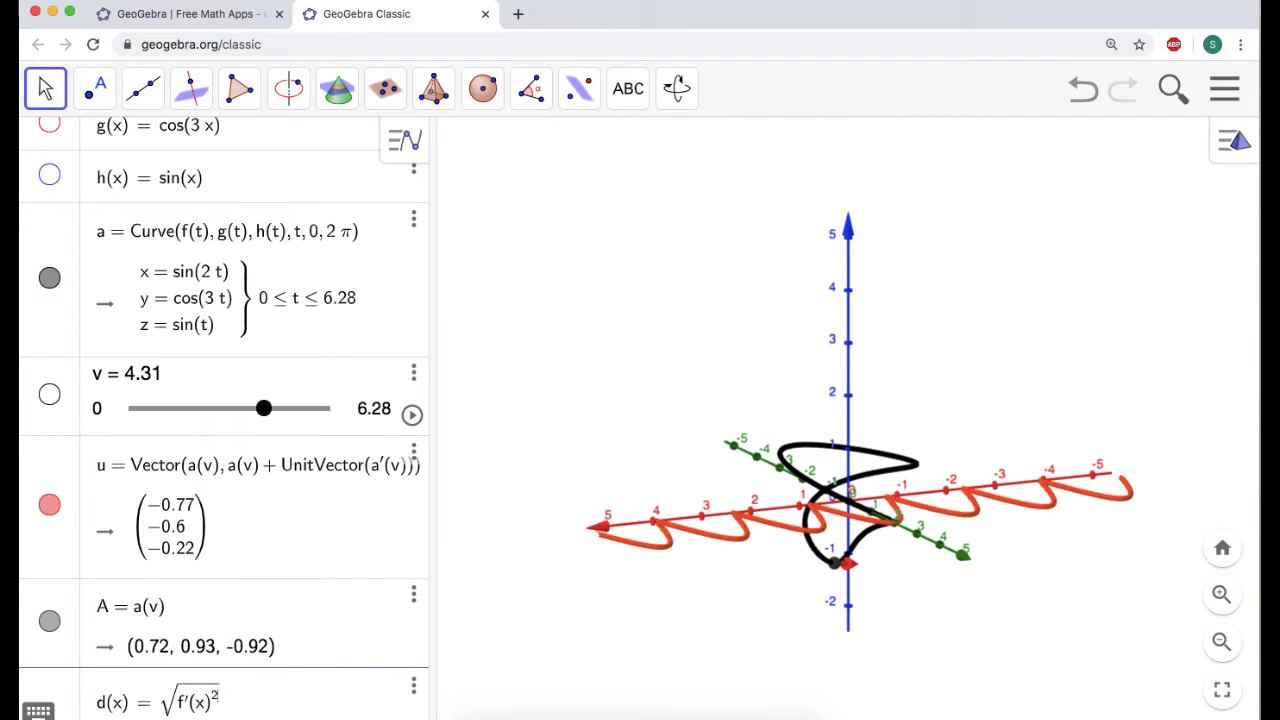
key("Right")
type("+ g'(x)")
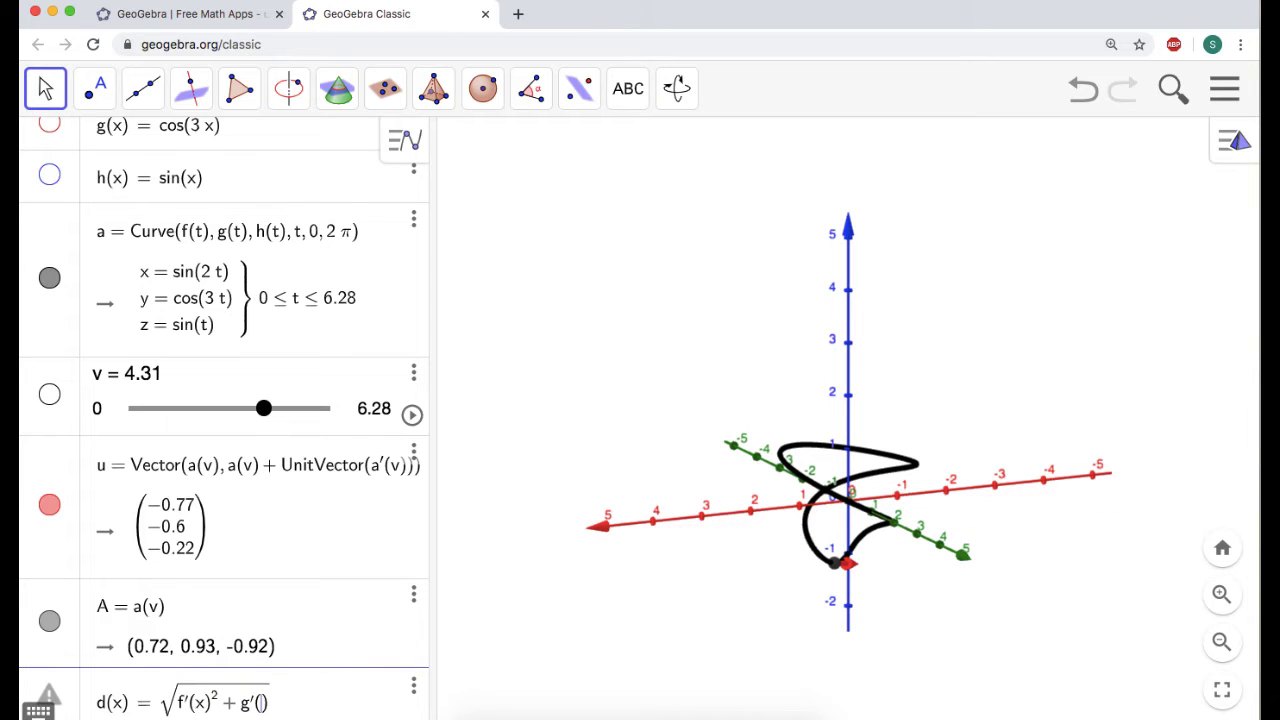
type("^2")
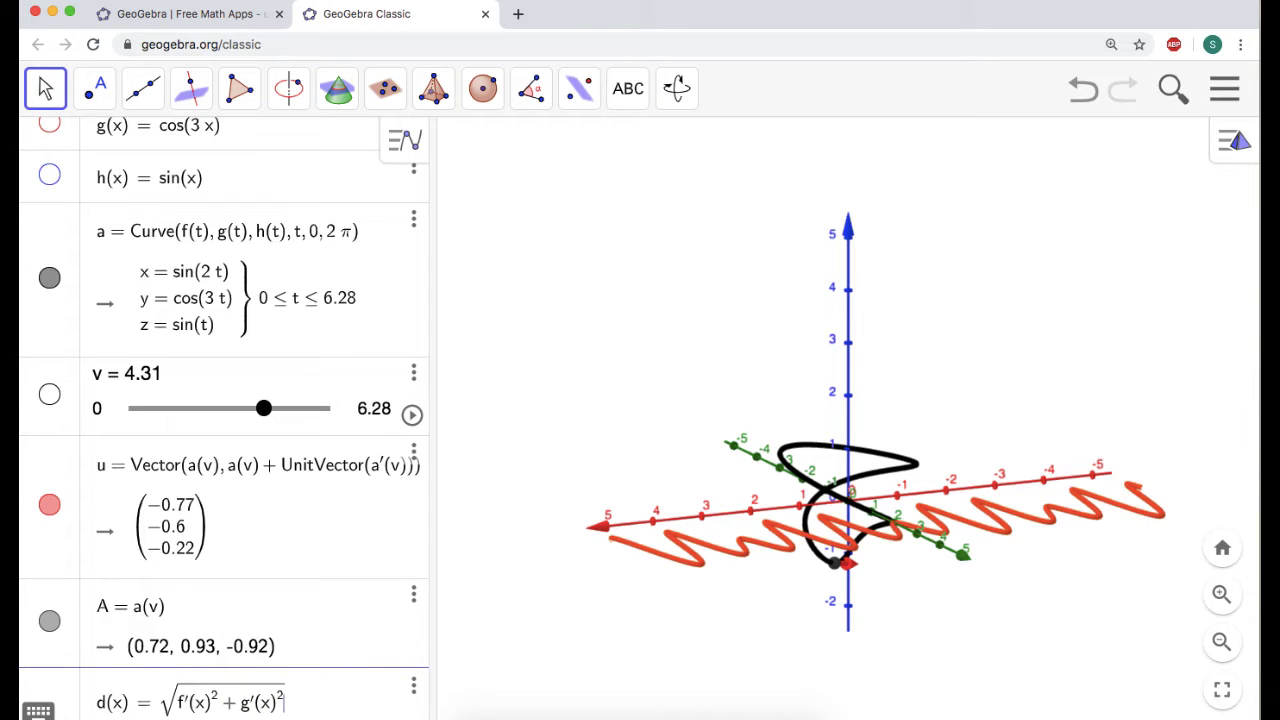
key("Right")
type("+ h'(x)")
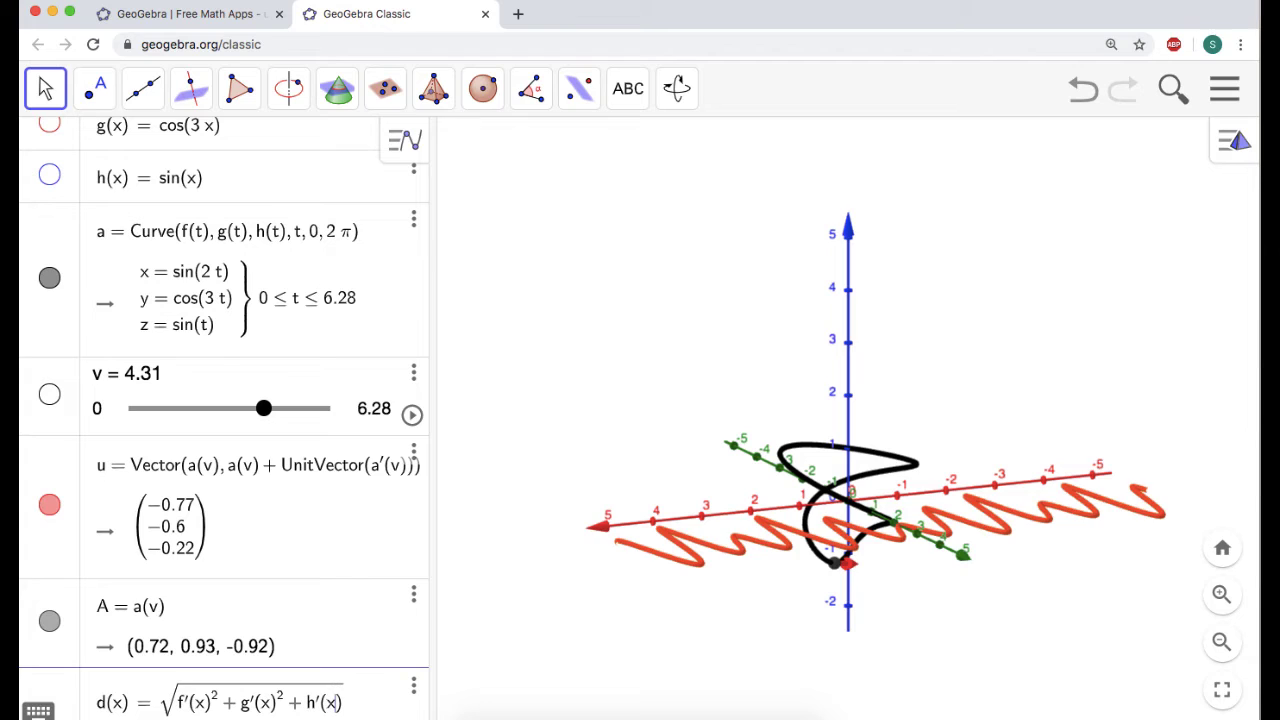
type("^2")
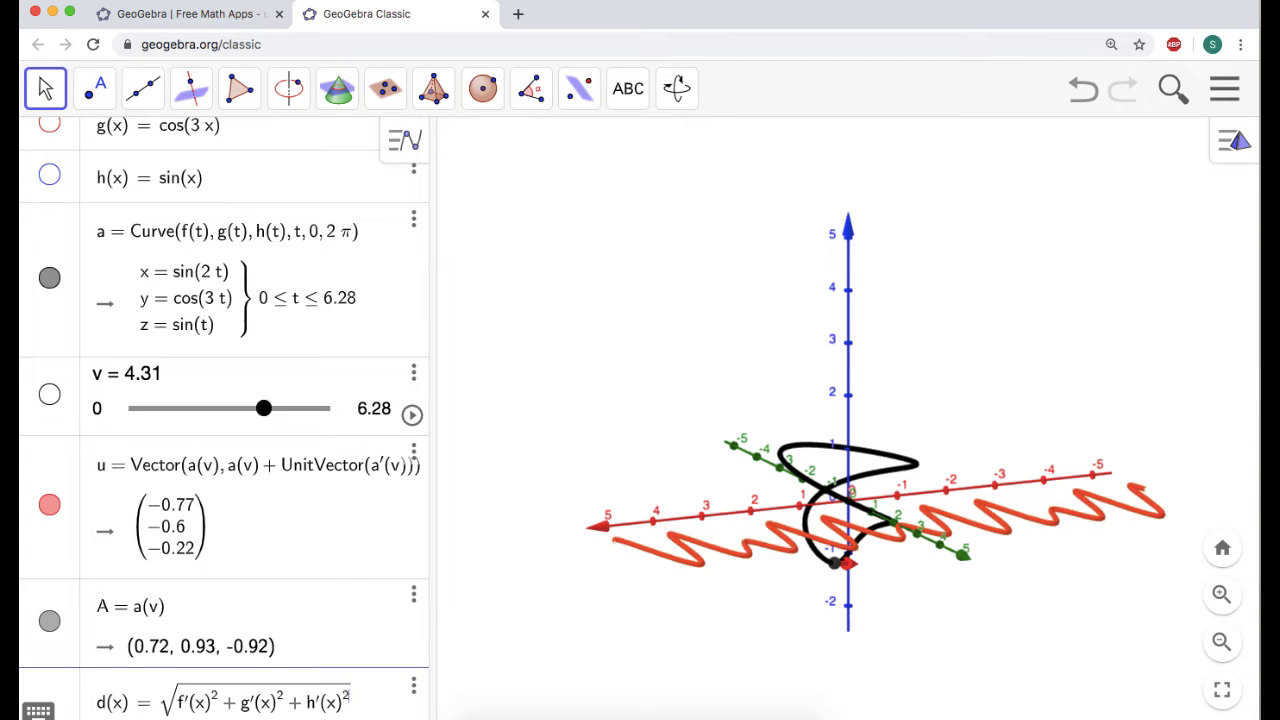
key("Return")
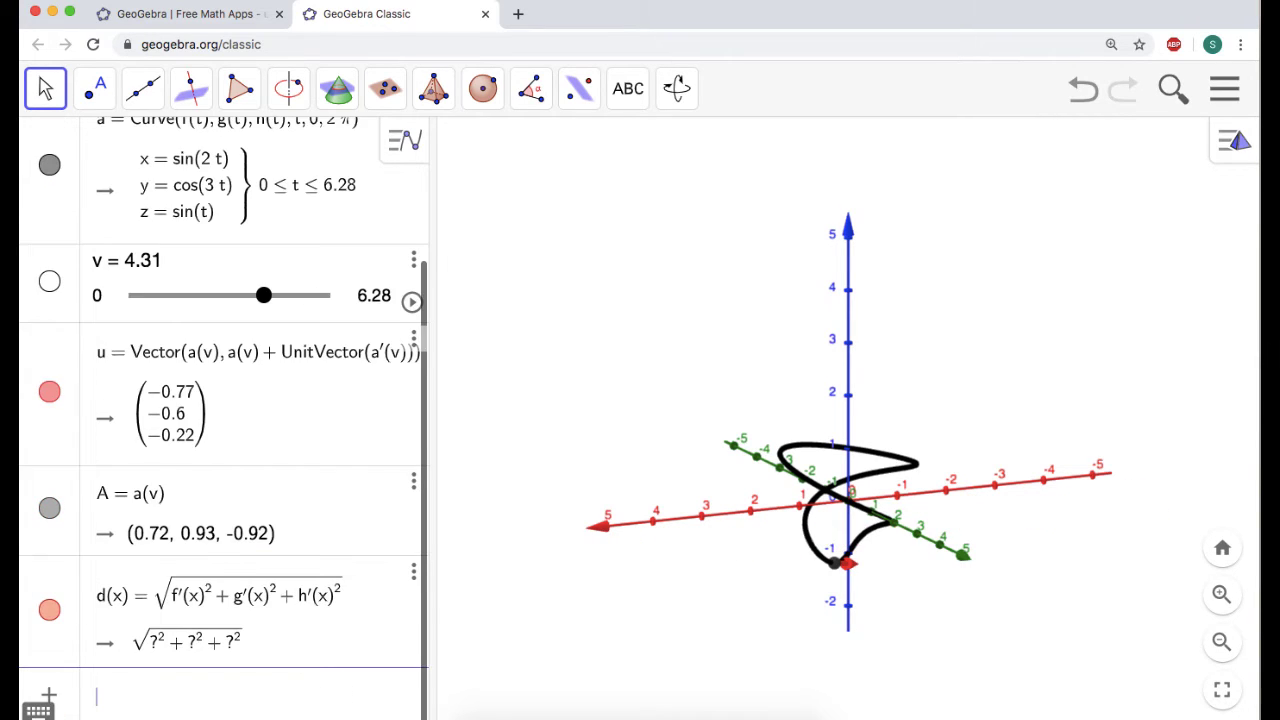
Hide d's graph and submit a first attempt at the Curve command, which is rejected
left_click(50, 616)
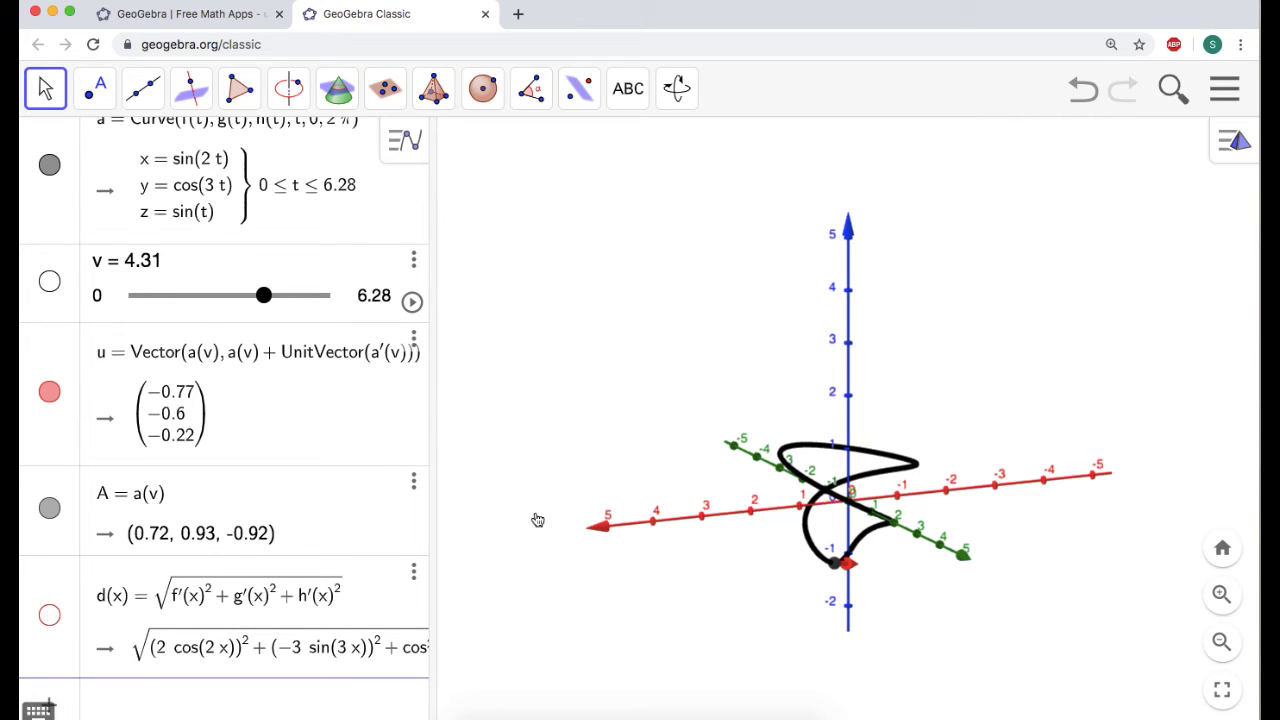
left_click_drag(593, 437, 551, 423)
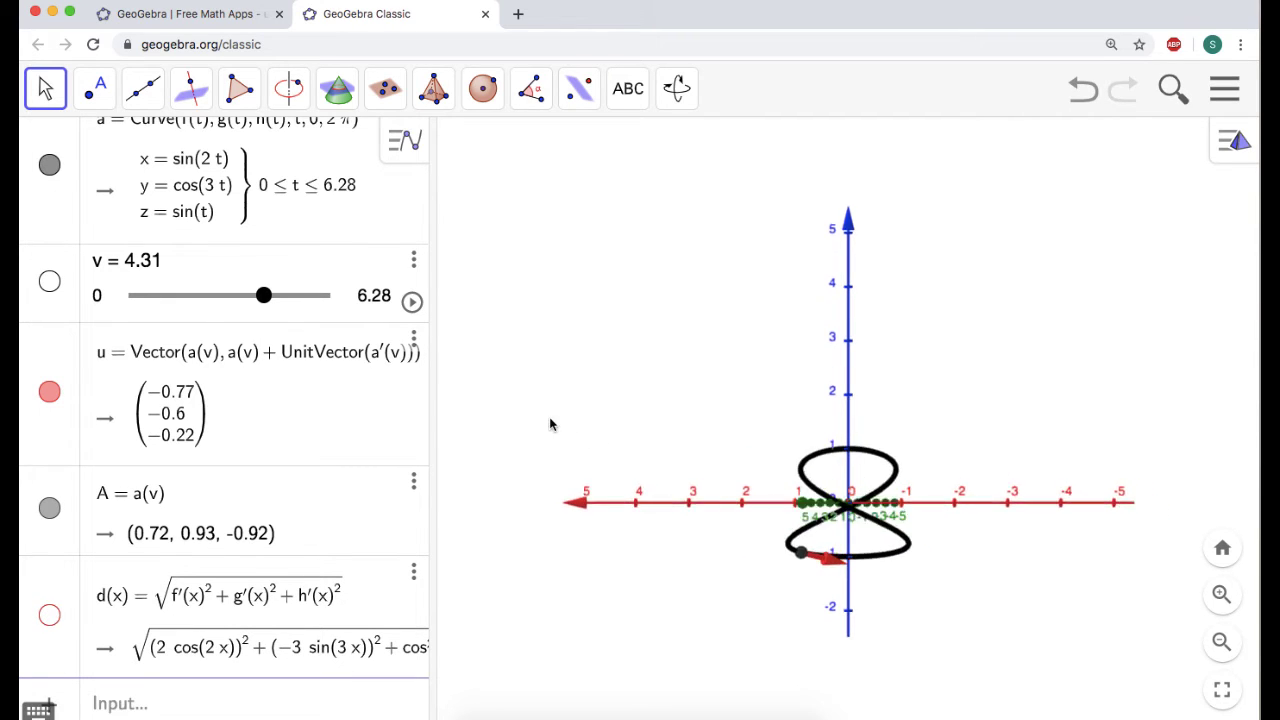
left_click(145, 708)
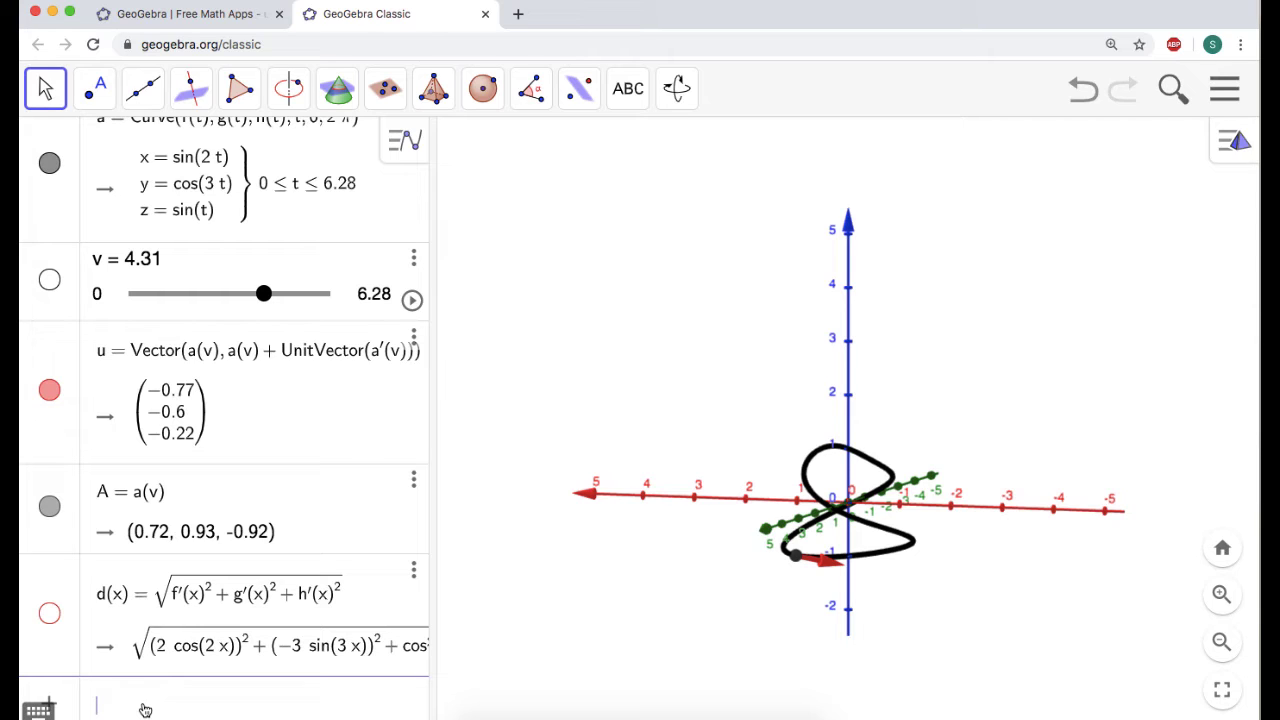
type("curve(")
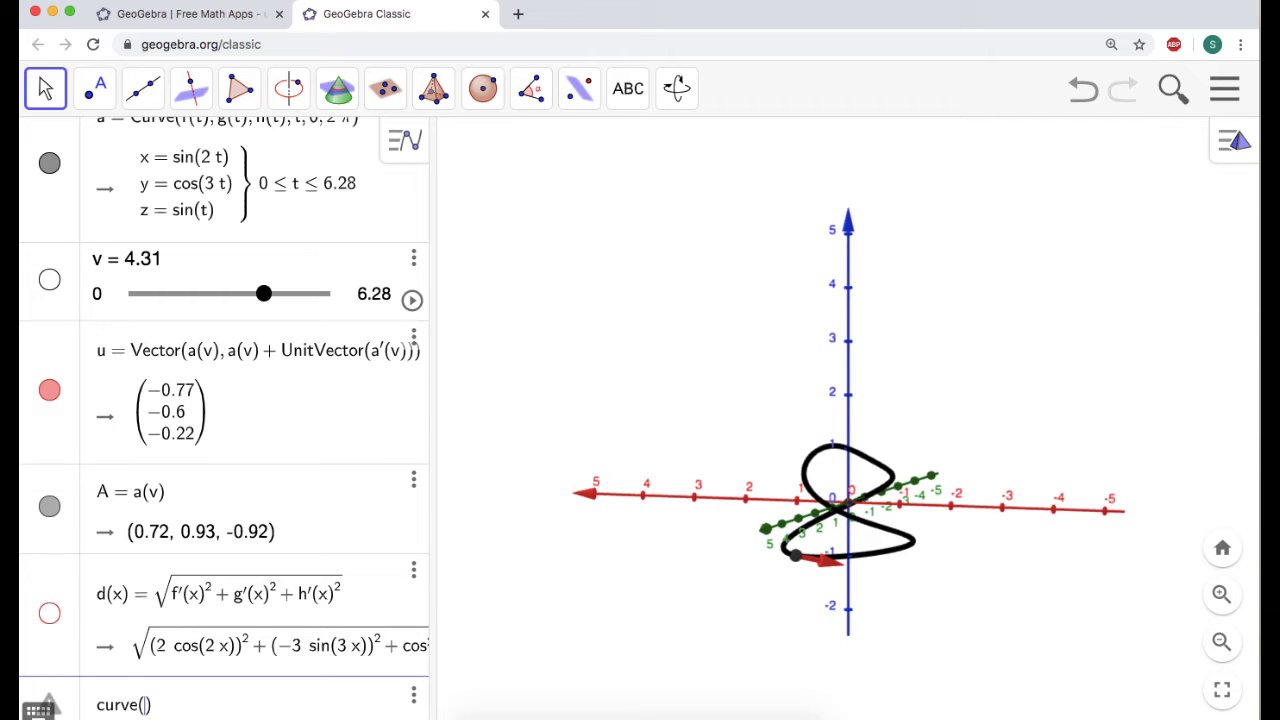
type("/")
type("f'(")
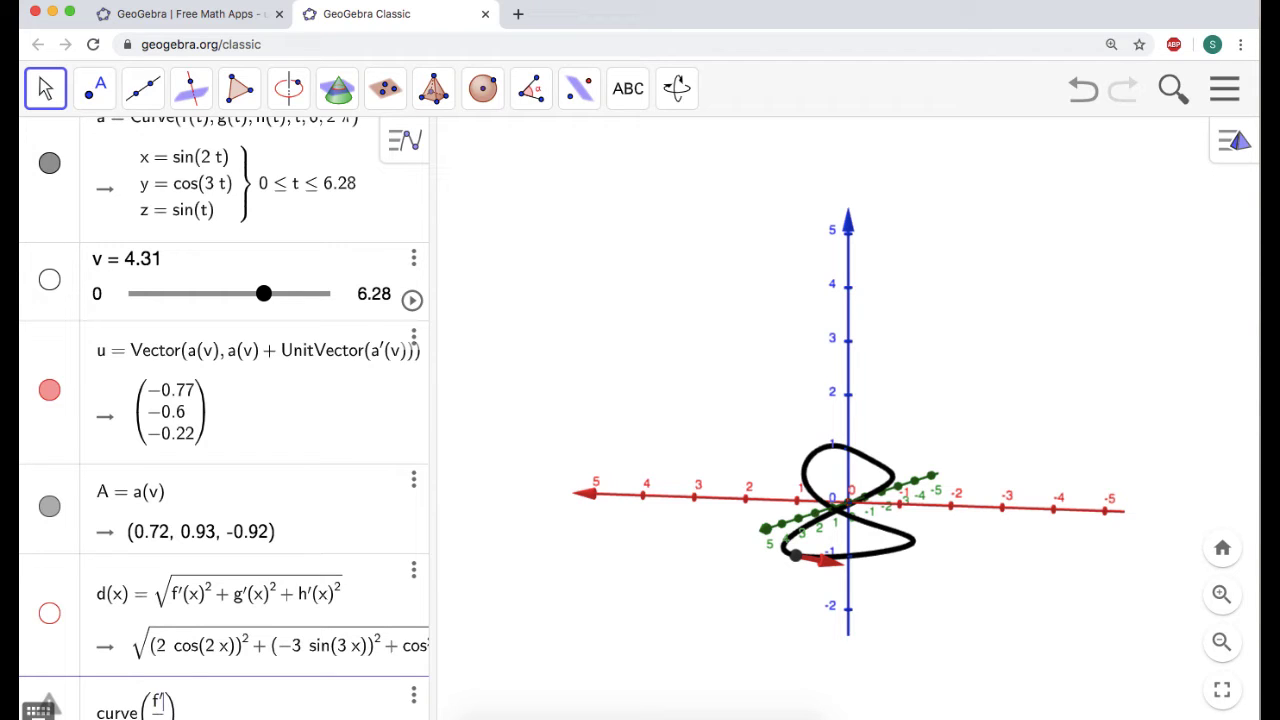
type("t")
scroll(279, 507, "down", 1)
scroll(279, 507, "down", 1)
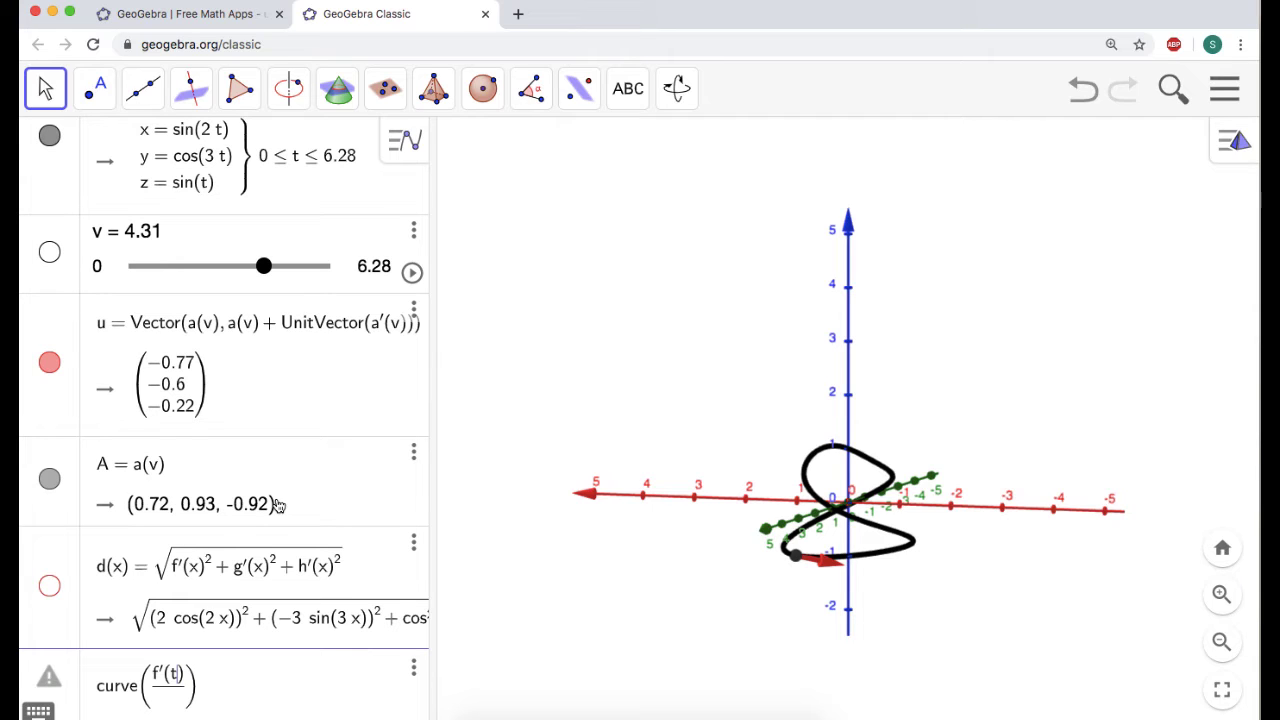
key("Return")
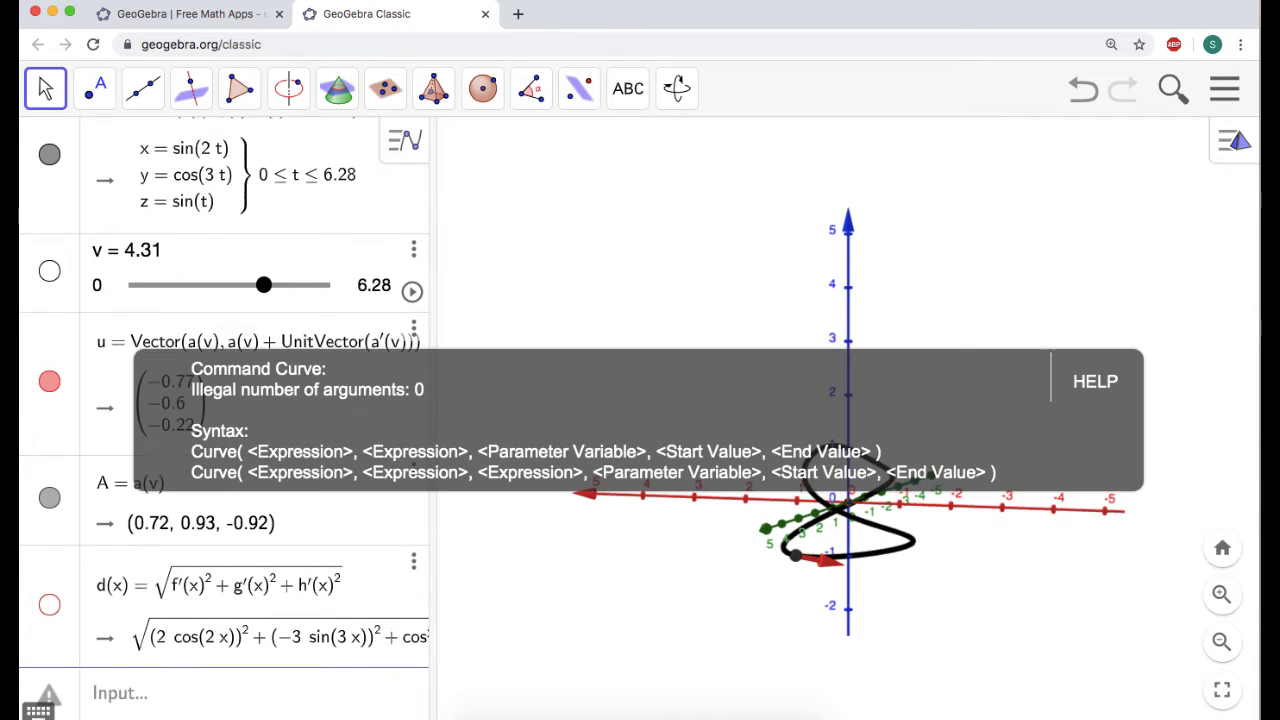
Correct the entry to Curve(f'(t)/d(t), g'(t)/d(t), h'(t)/d(t), t, 0, 2pi) to create curve b
left_click(151, 689)
type("d")
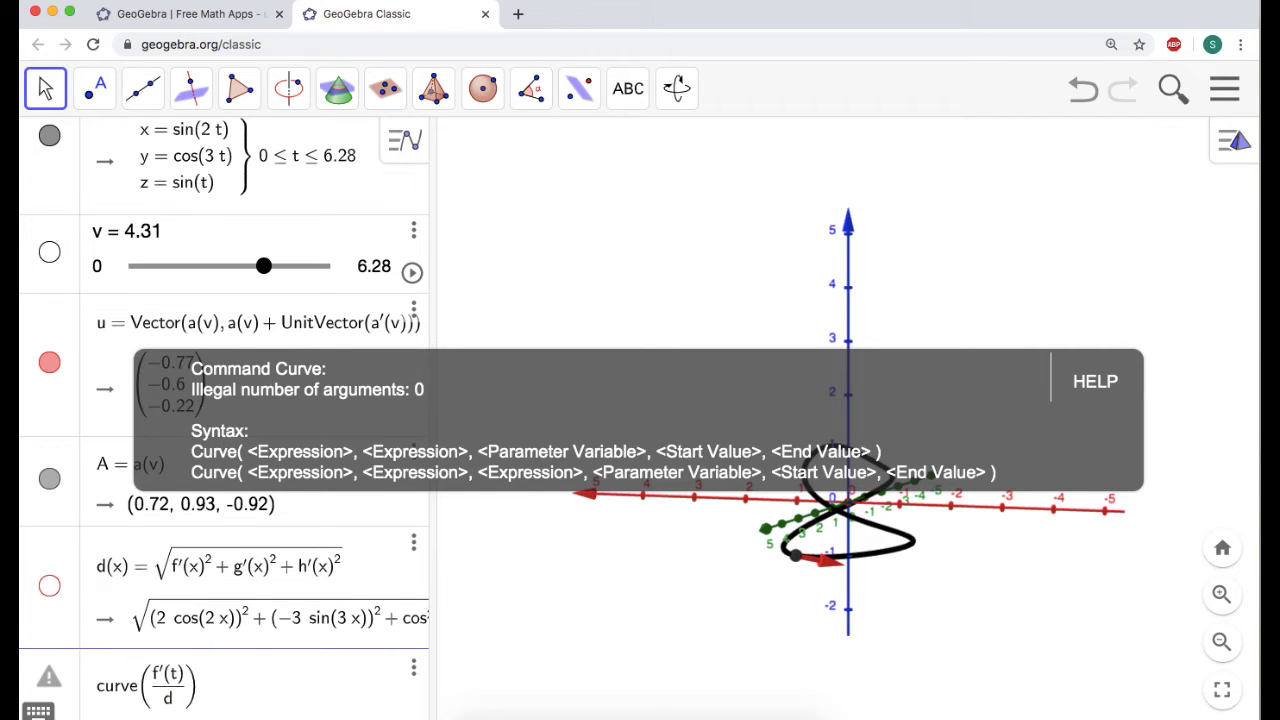
type("(t)")
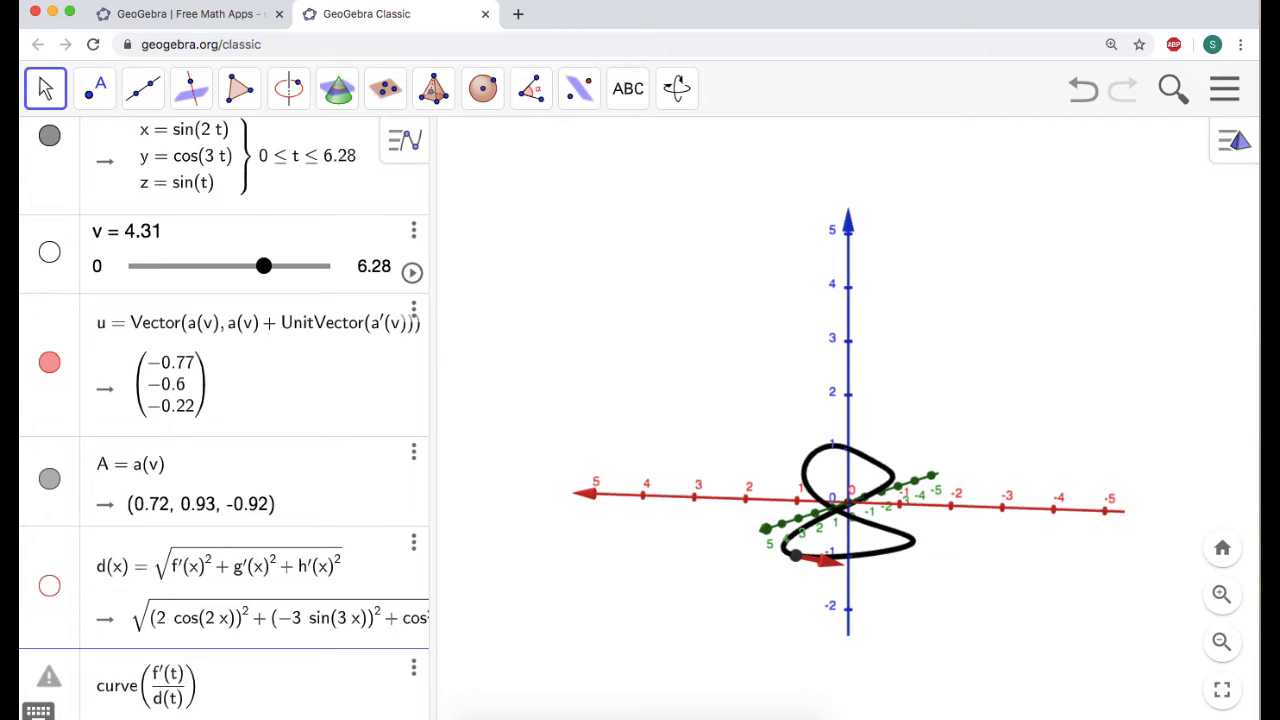
type(", g'(t)/d(t)")
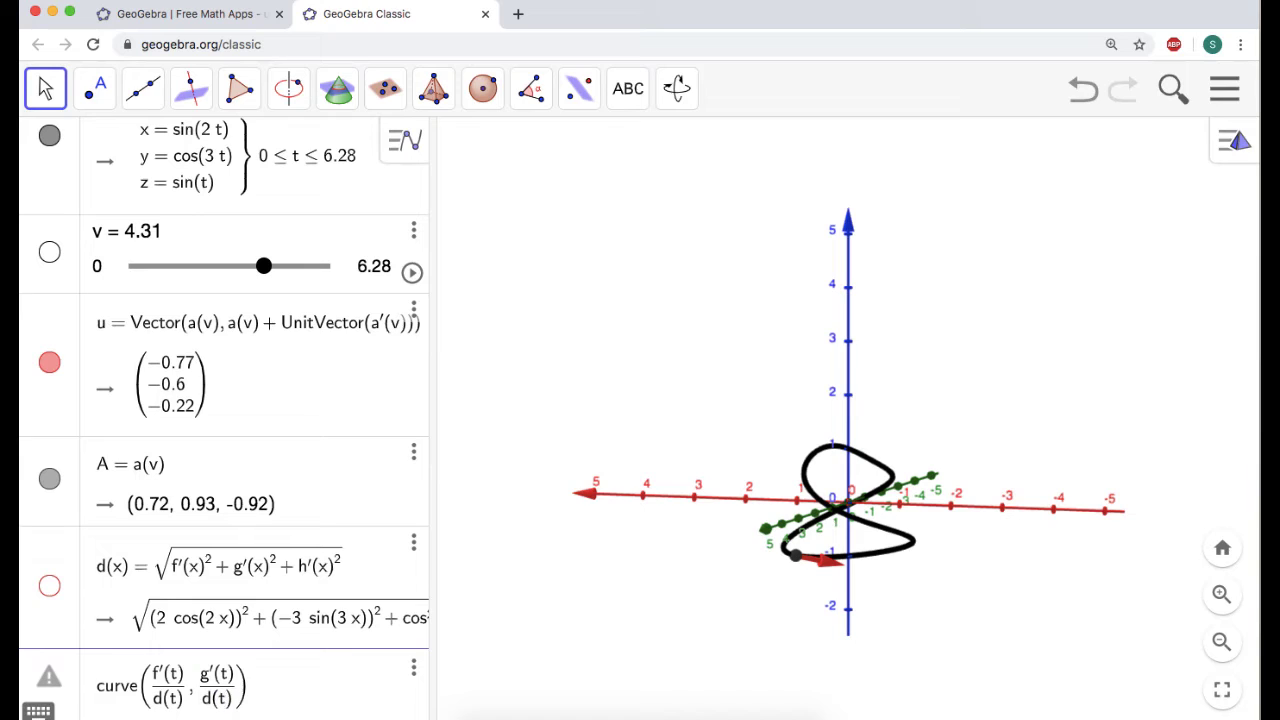
type(", h'(t)/d(t")
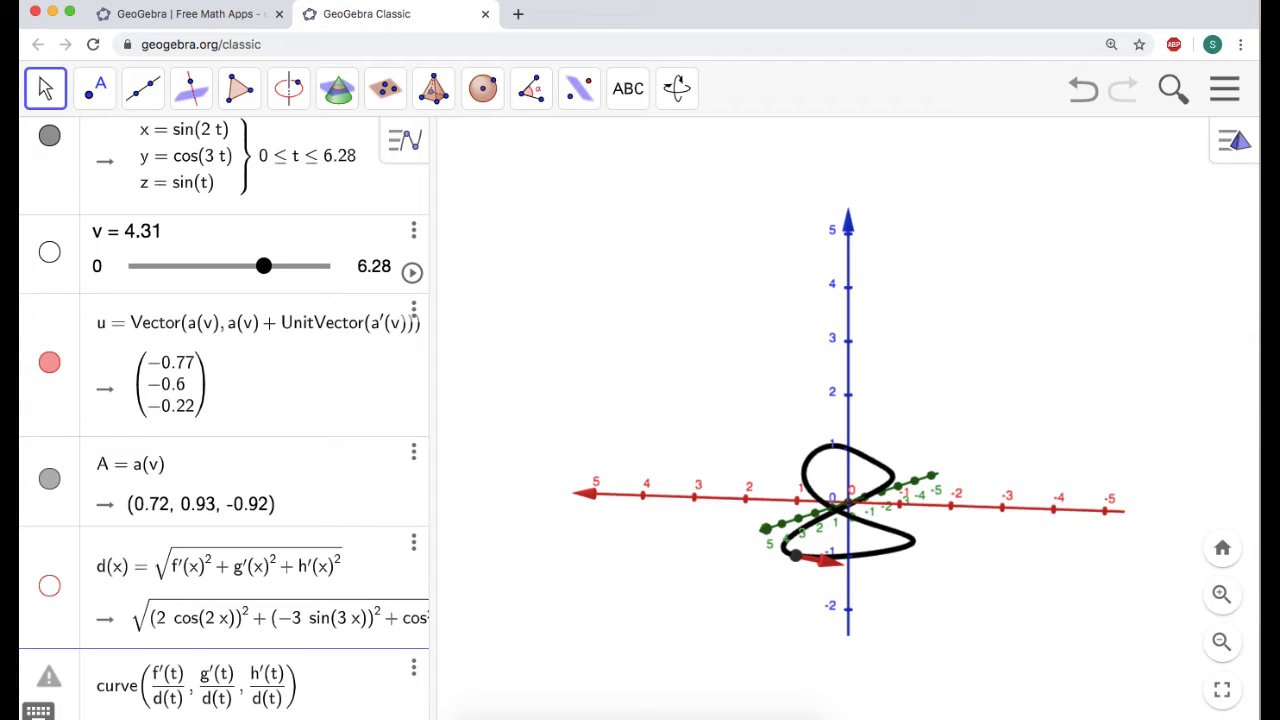
type(", t, 0, 2p")
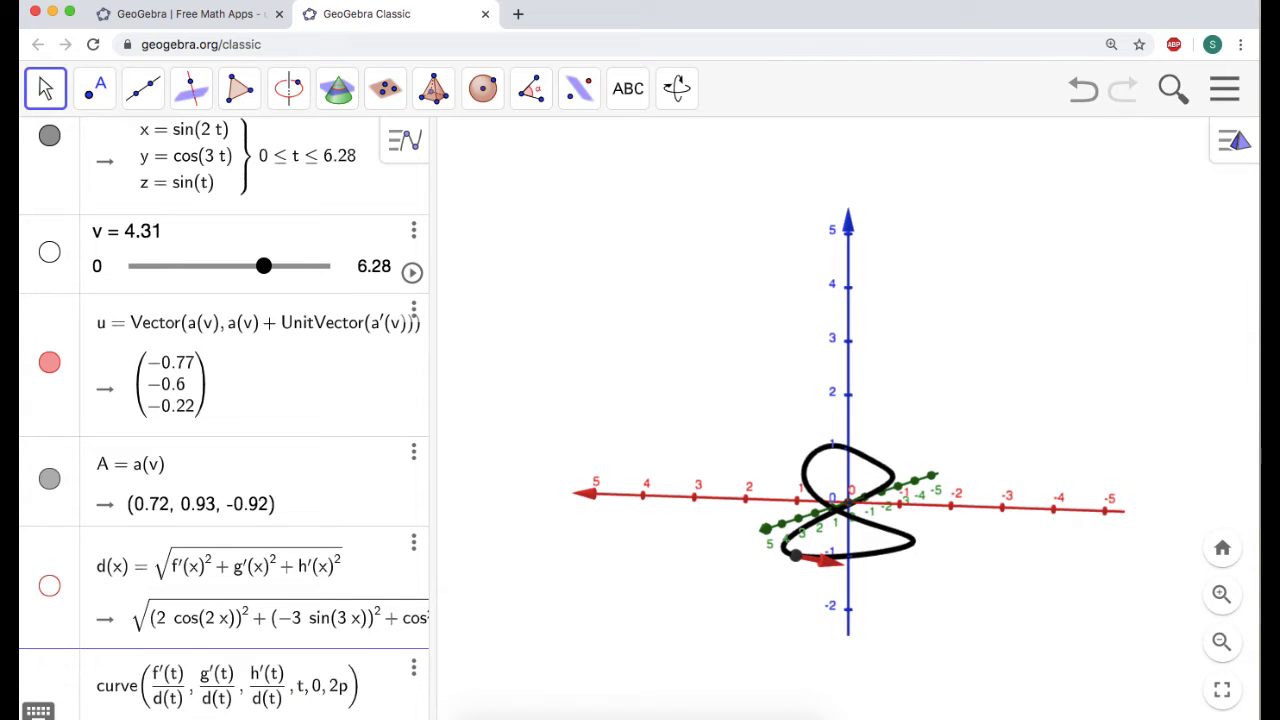
type("i")
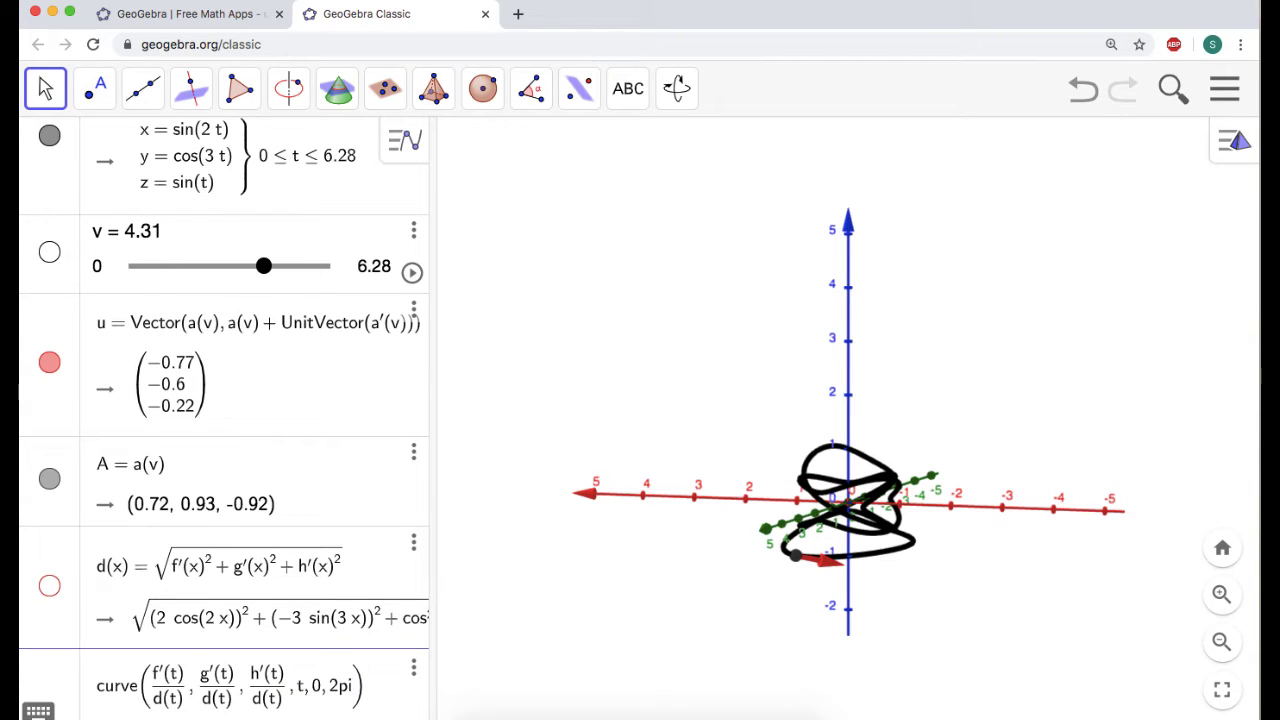
key("Return")
Toggle curve a off and back on to inspect curve b, then hide b
scroll(144, 459, "up", 5)
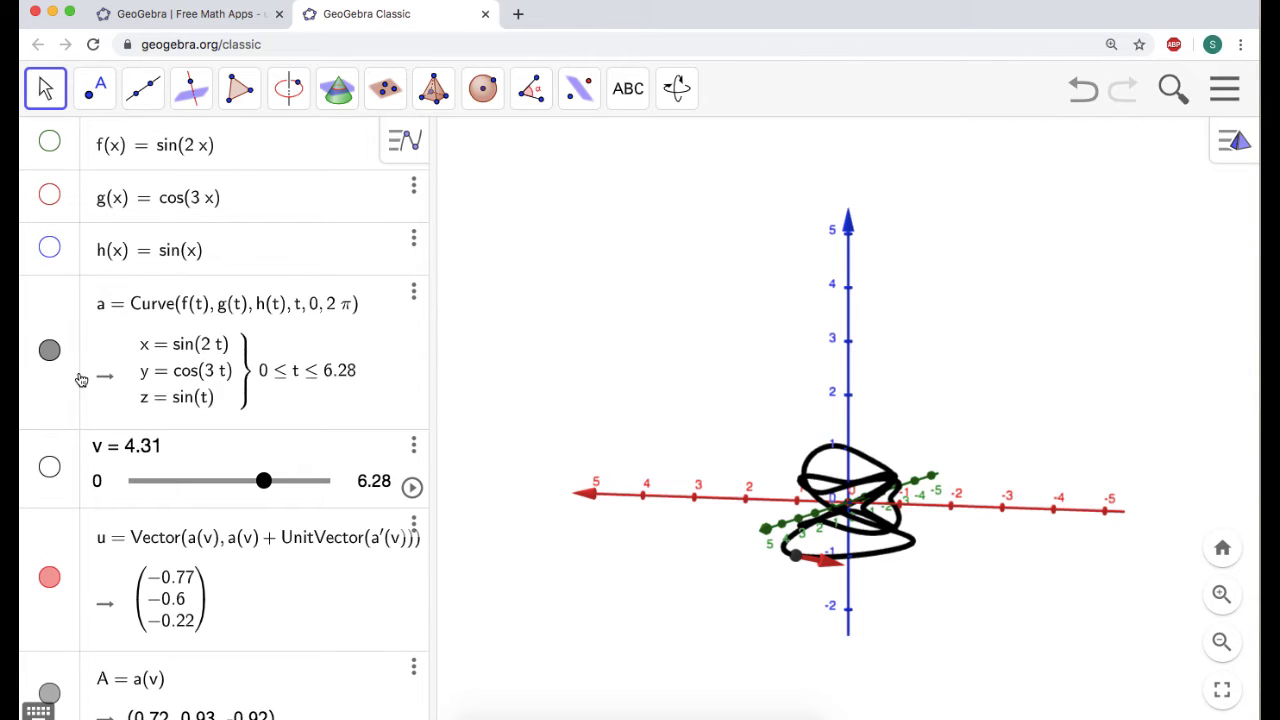
left_click(50, 350)
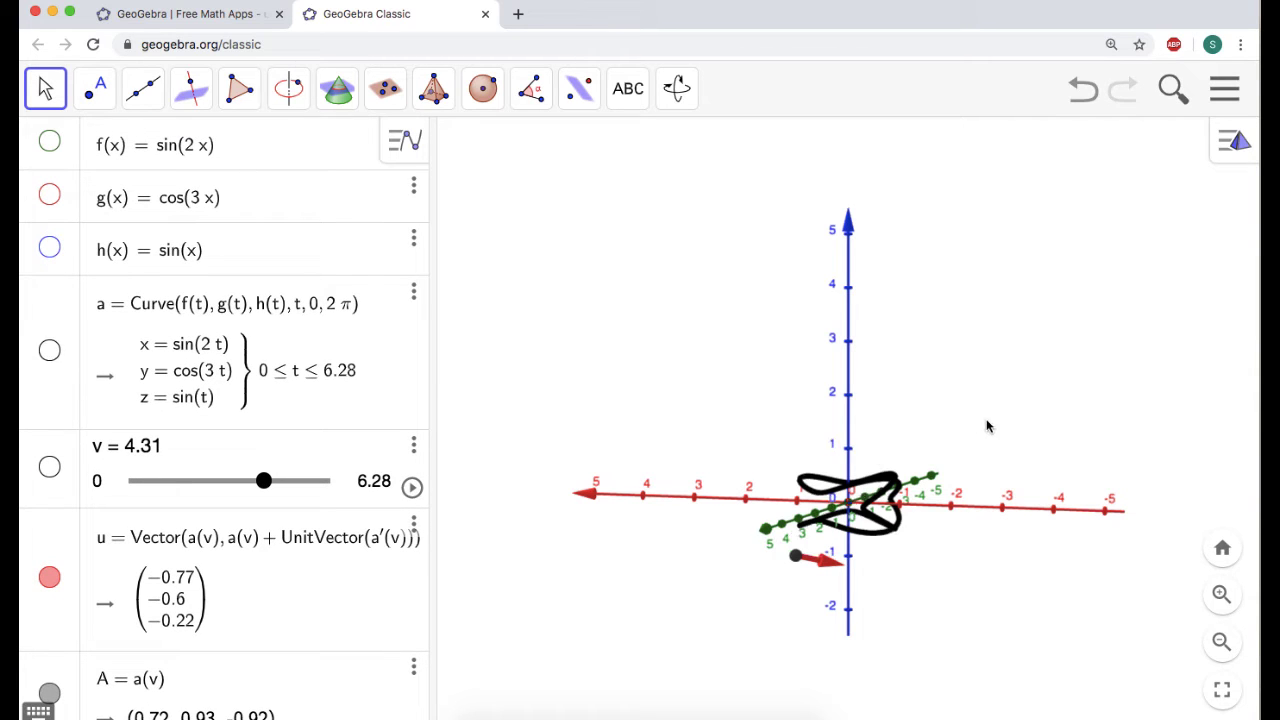
left_click_drag(986, 429, 815, 458)
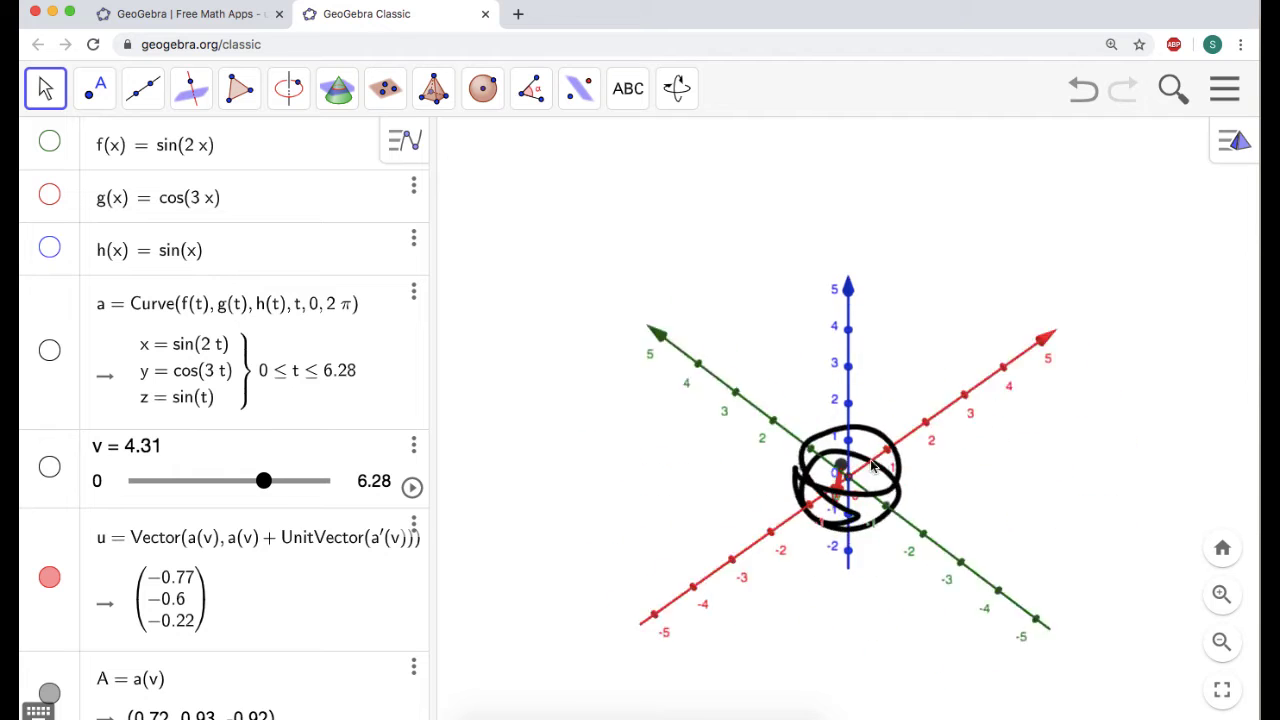
left_click(49, 350)
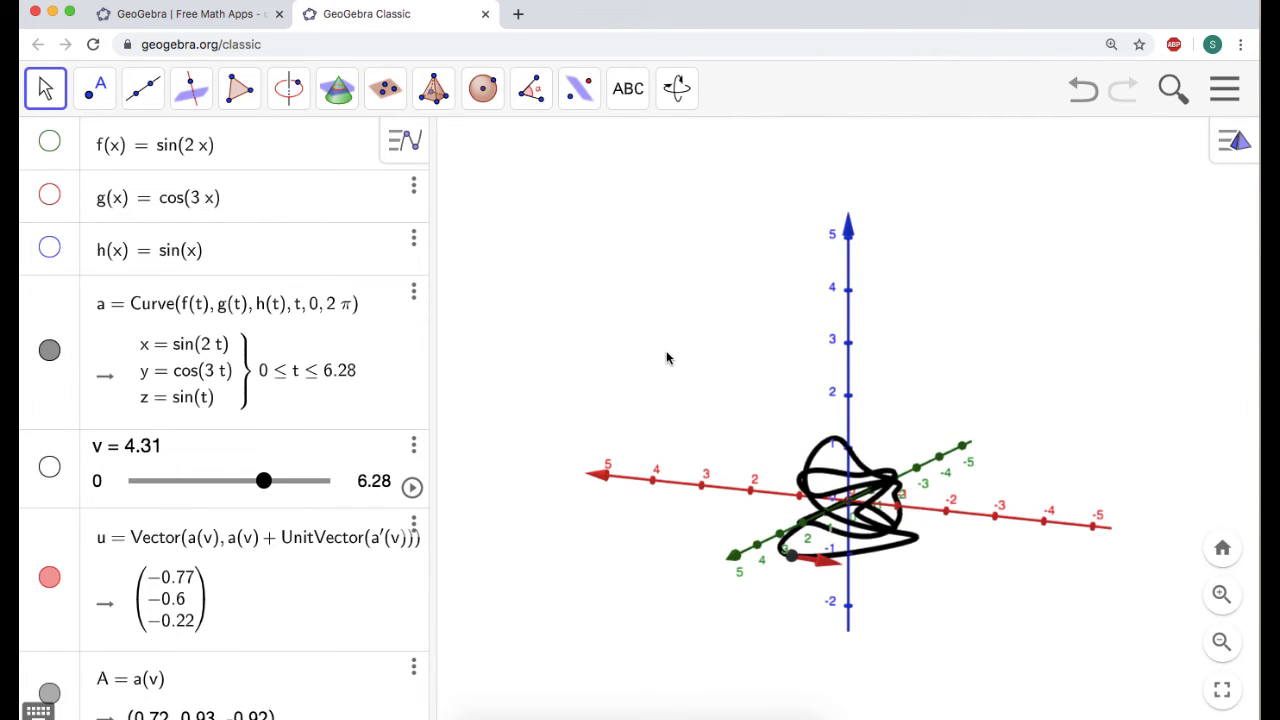
scroll(197, 538, "down", 5)
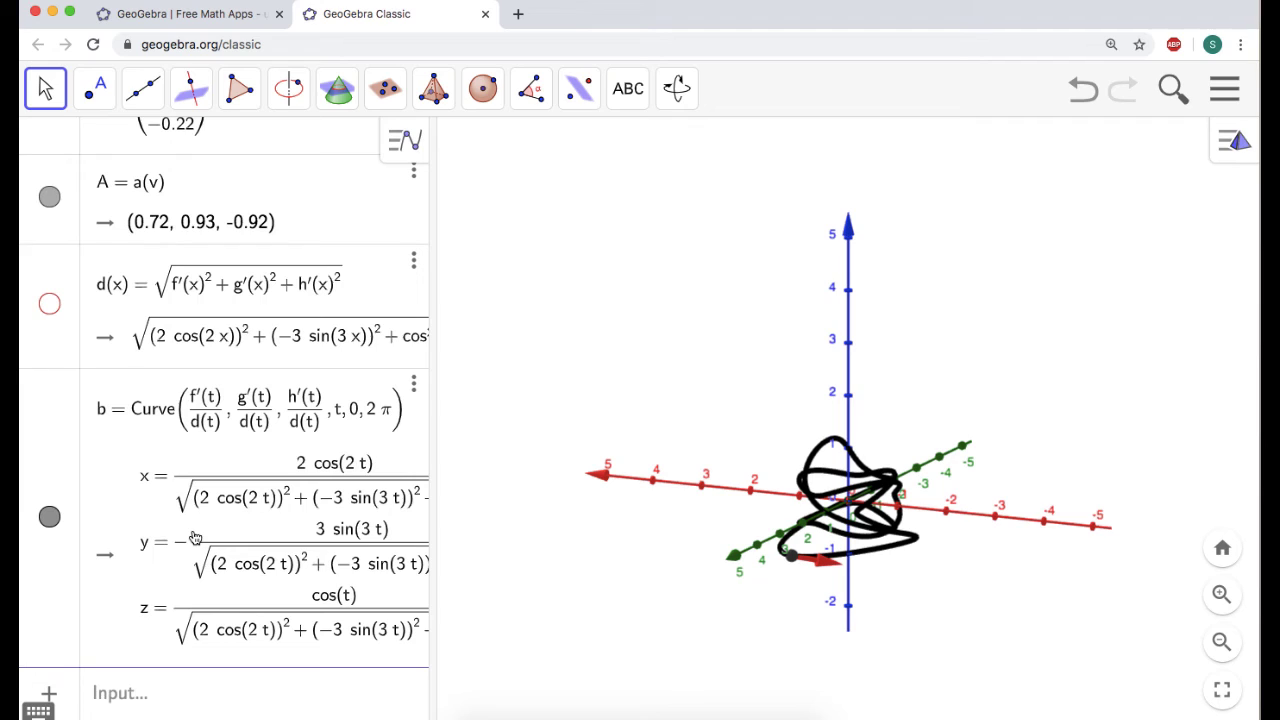
left_click(49, 517)
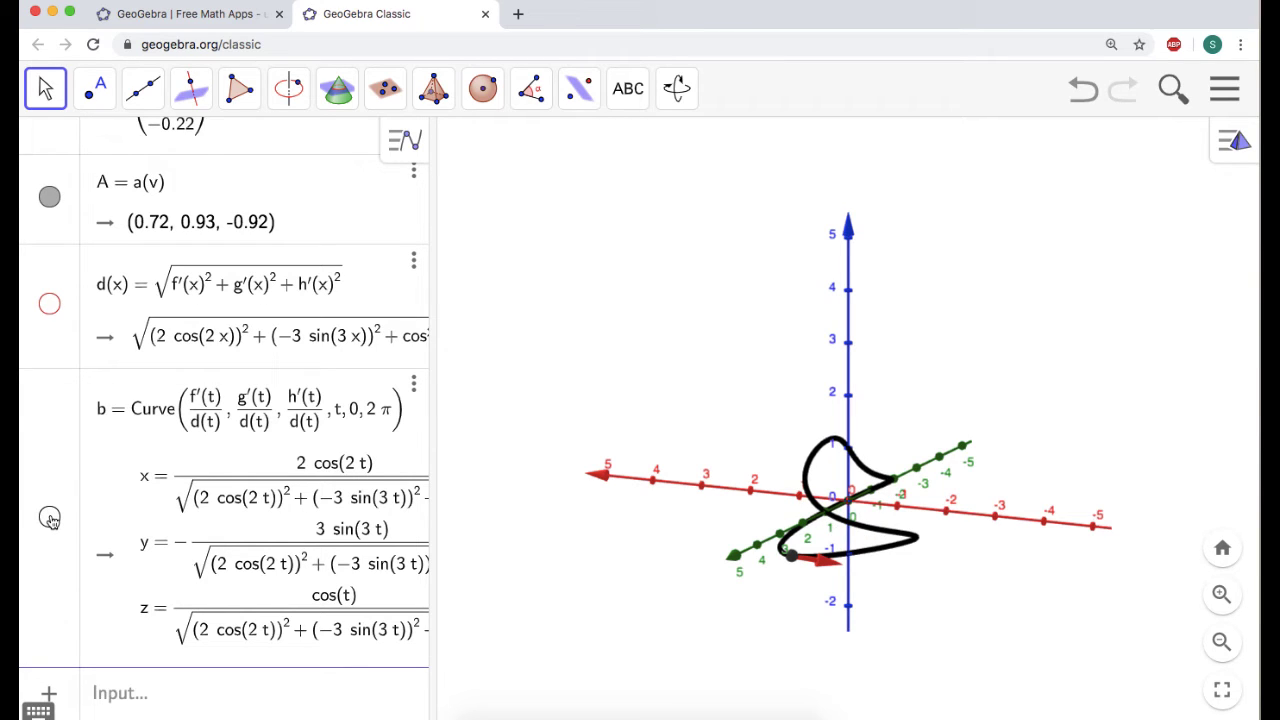
left_click(146, 690)
Create vector w = Vector(b(v))
type("b")
key("BackSpace")
type("vector(b")
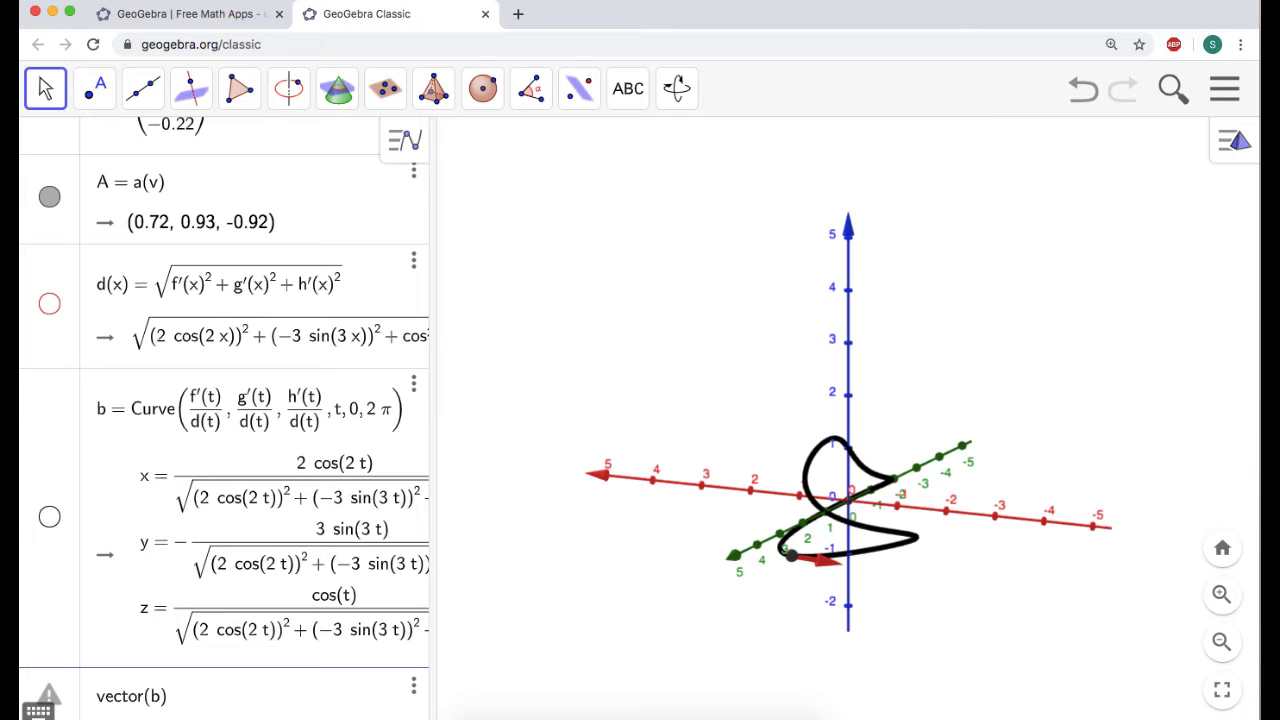
type("(v")
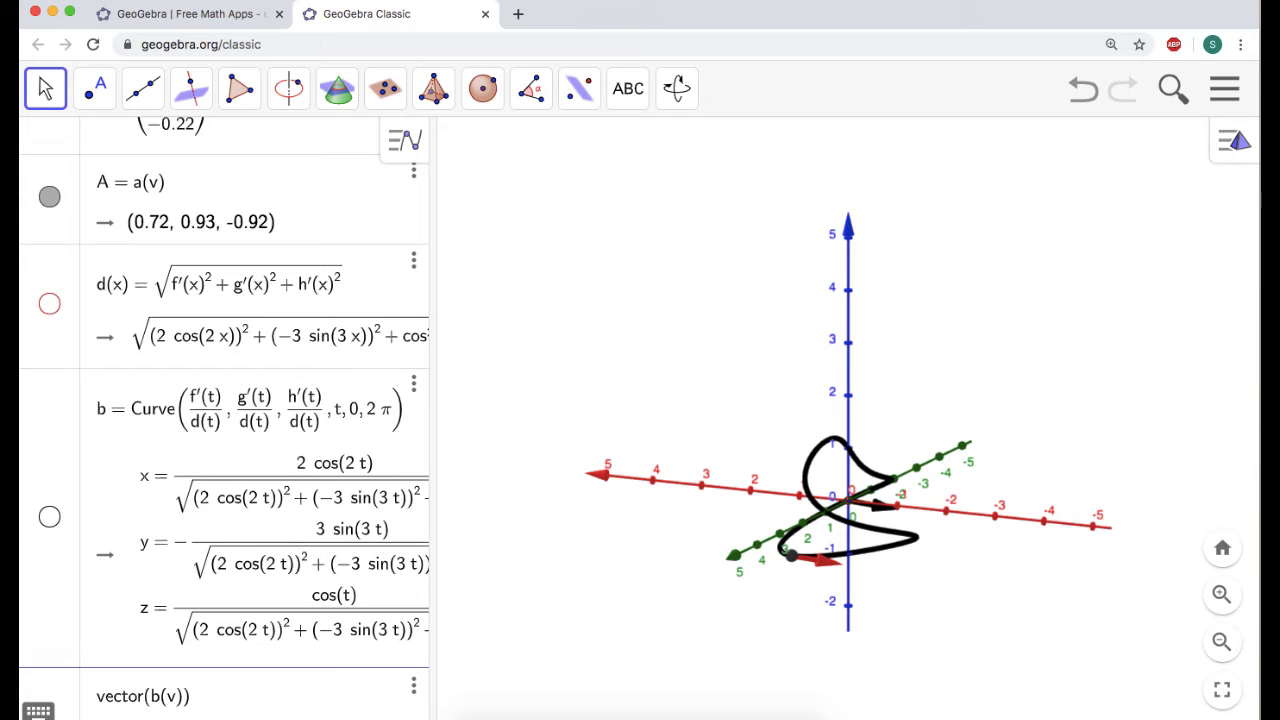
key("Return")
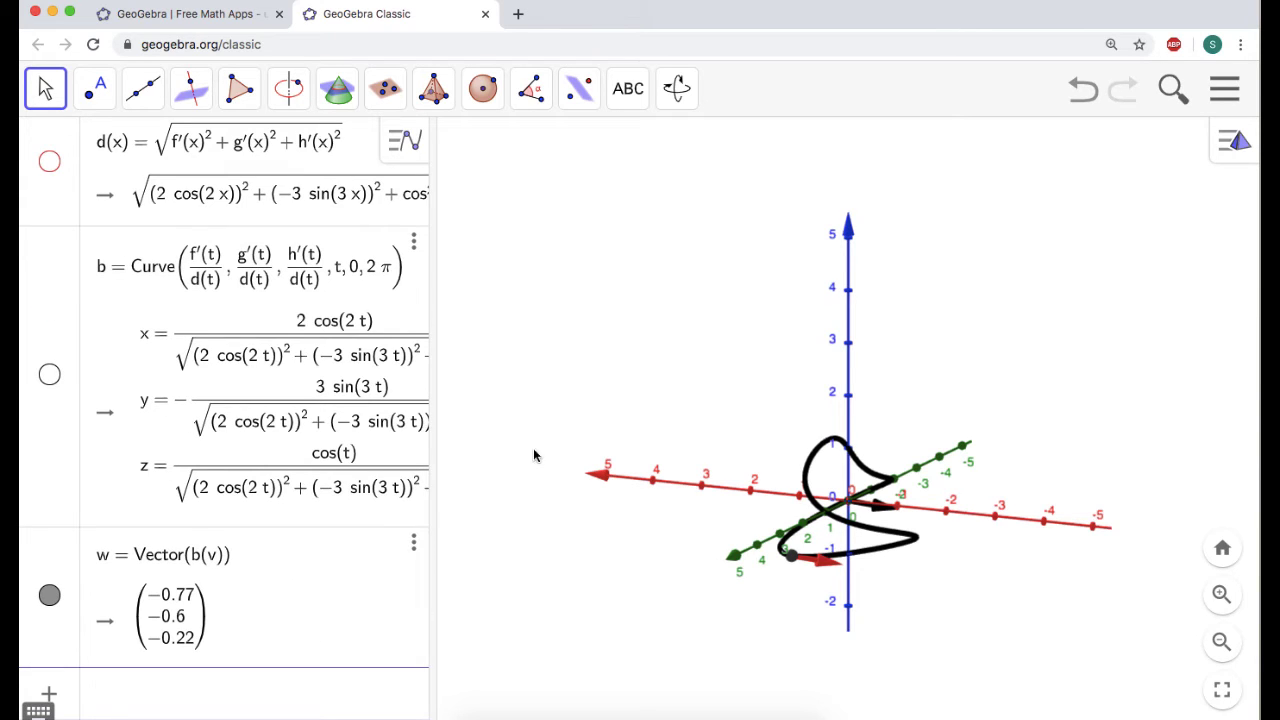
Animate slider v to watch w move, then pause and delete vector w
scroll(170, 420, "up", 5)
scroll(170, 418, "up", 1)
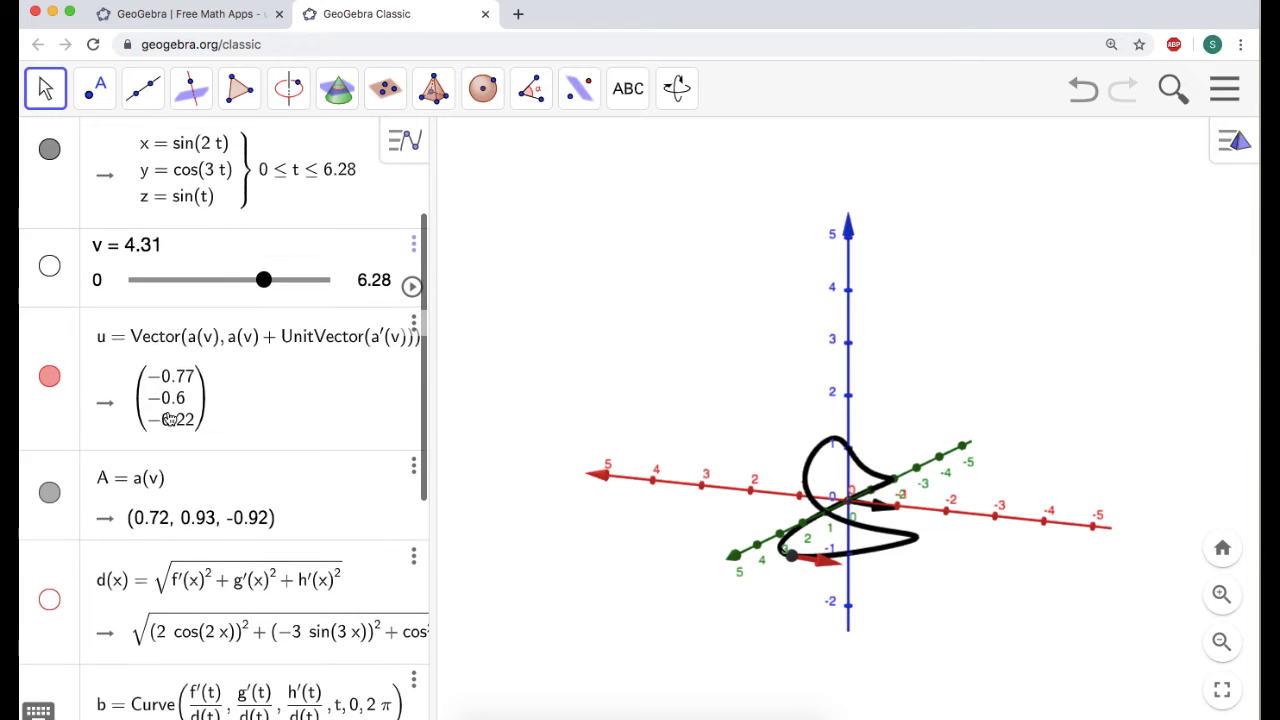
left_click(412, 286)
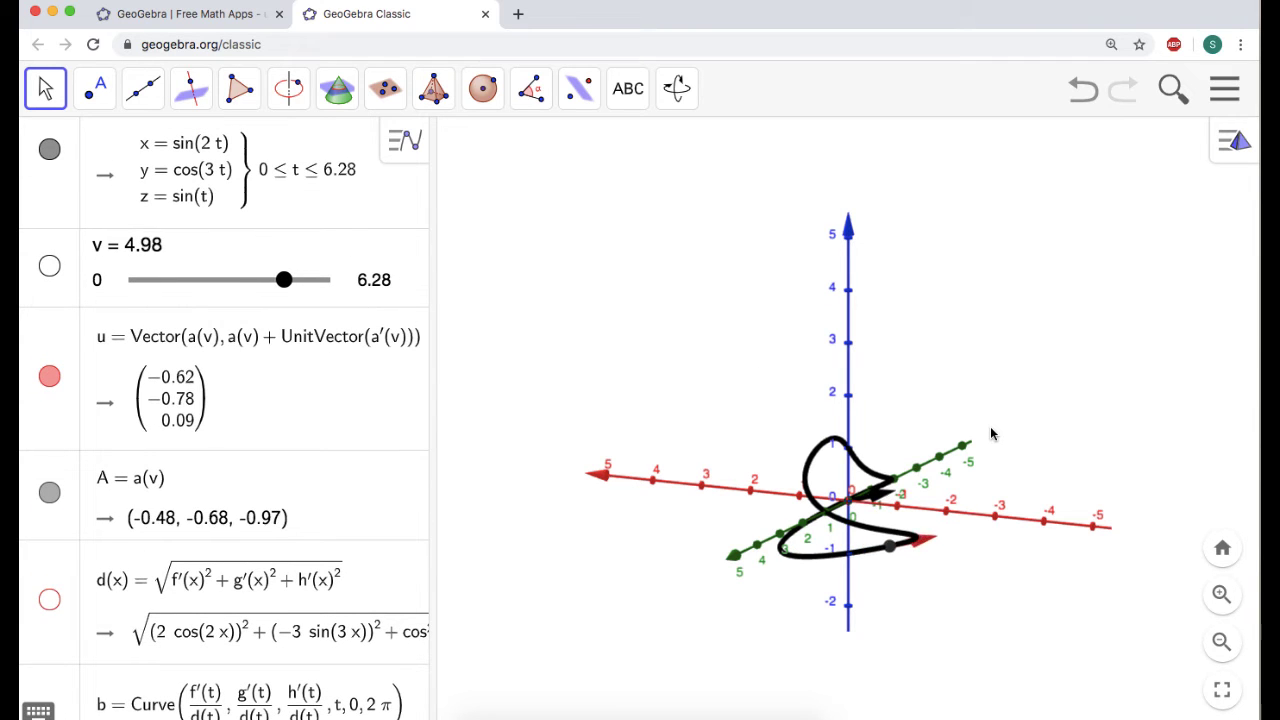
left_click_drag(994, 434, 1039, 506)
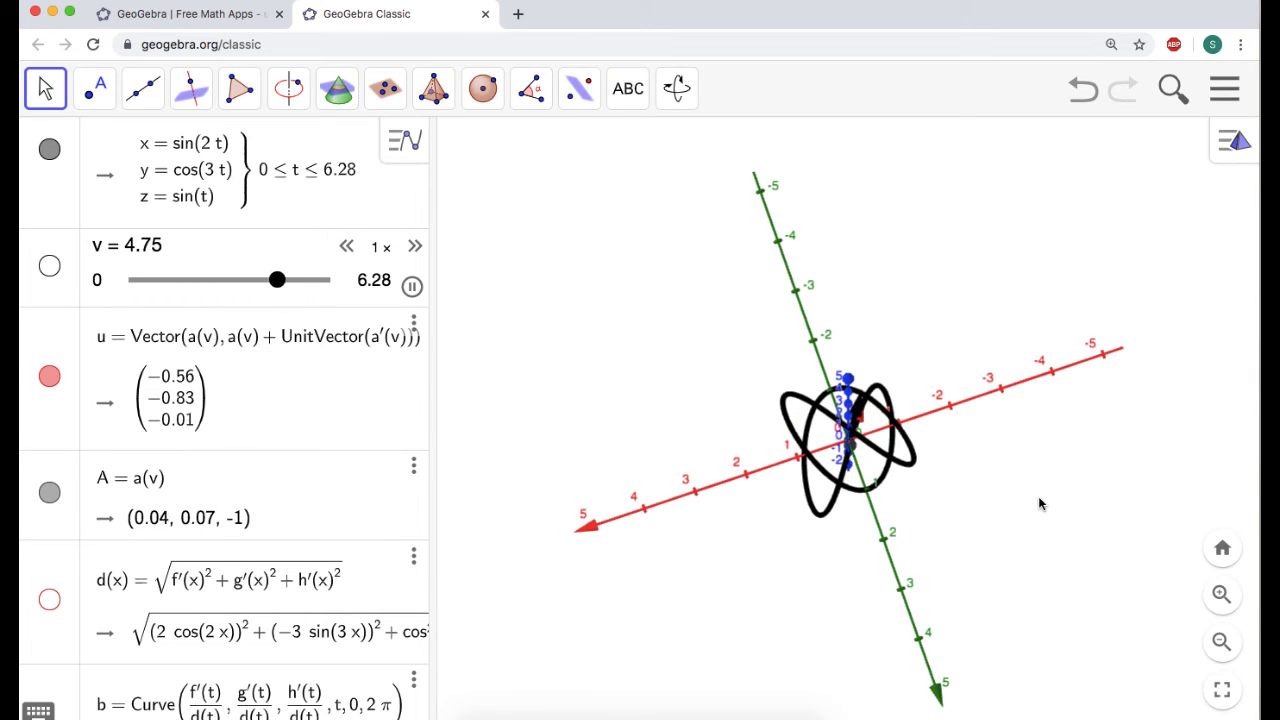
left_click(412, 286)
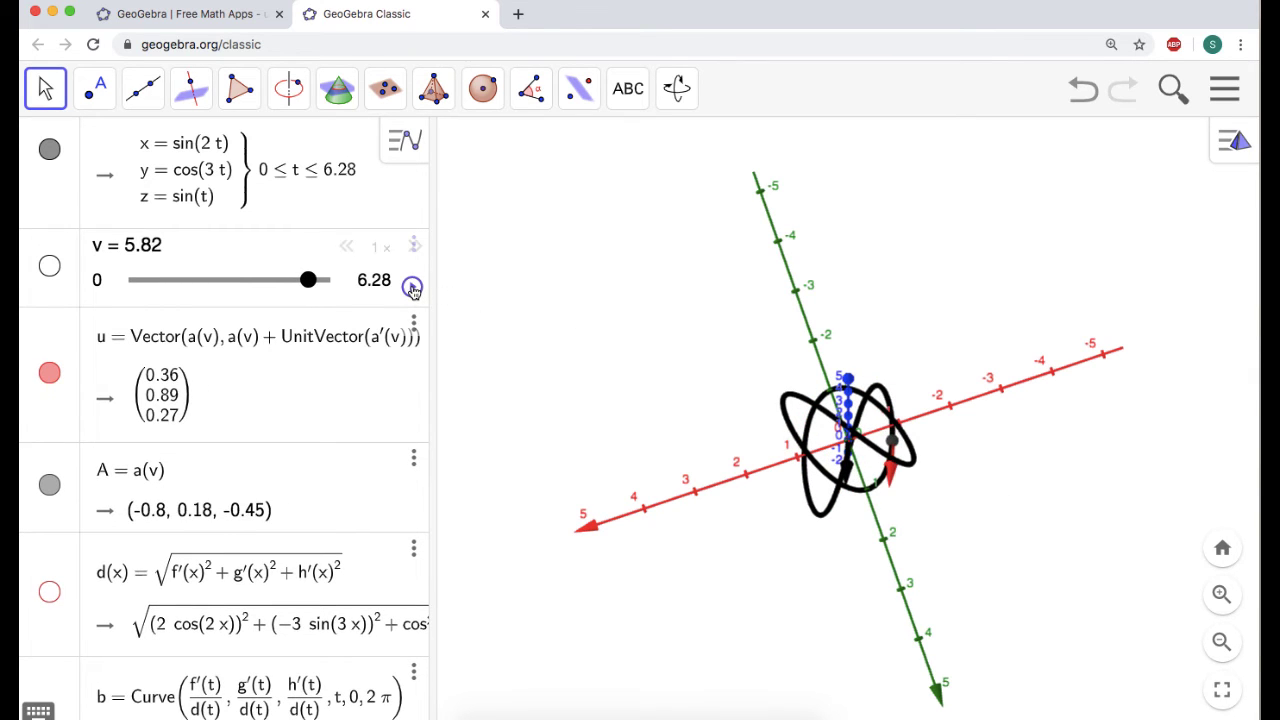
scroll(358, 418, "down", 5)
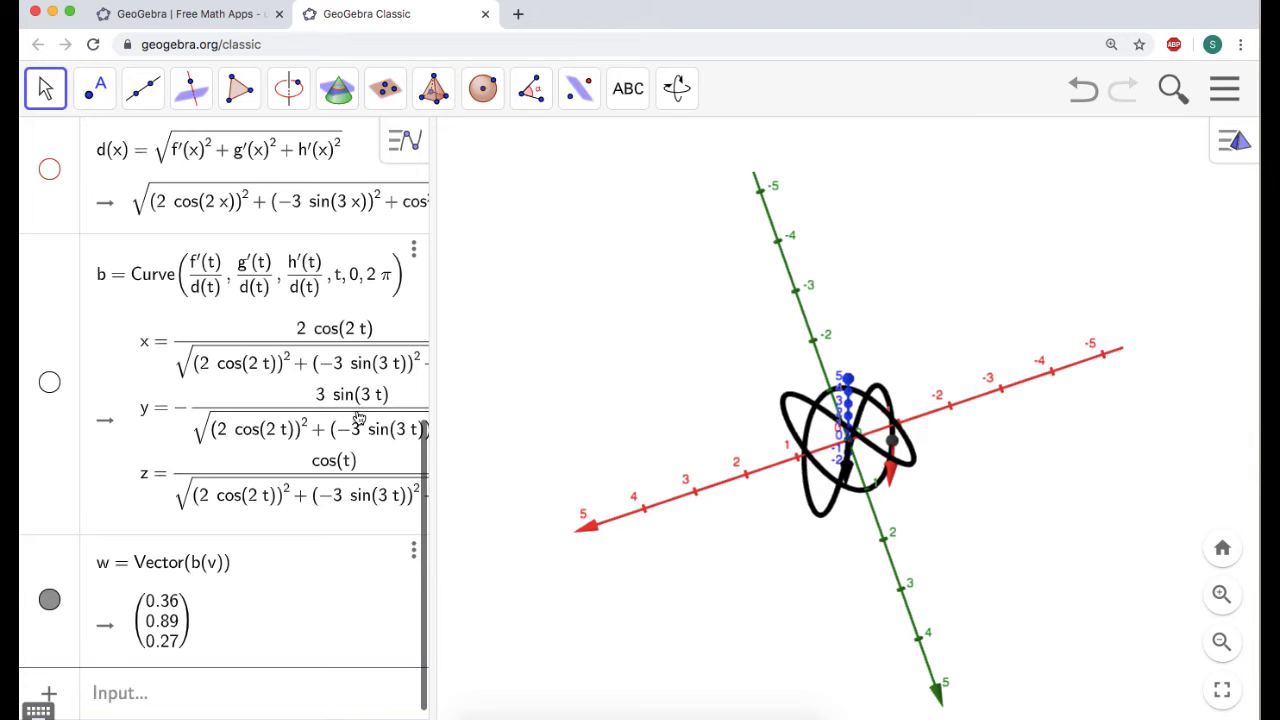
left_click(413, 550)
left_click(500, 592)
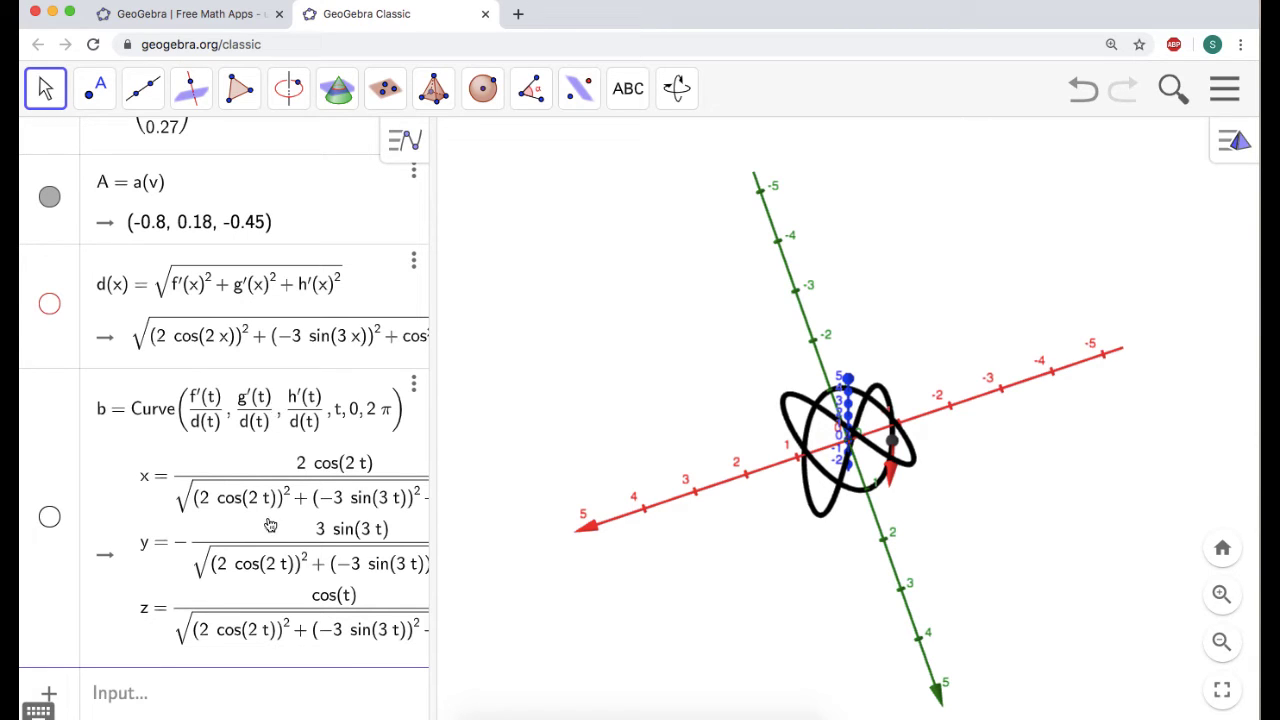
Create vector w = Vector(a(v), a(v) + UnitVector(b'(v))), anchored at point A
left_click(115, 693)
type("vector")
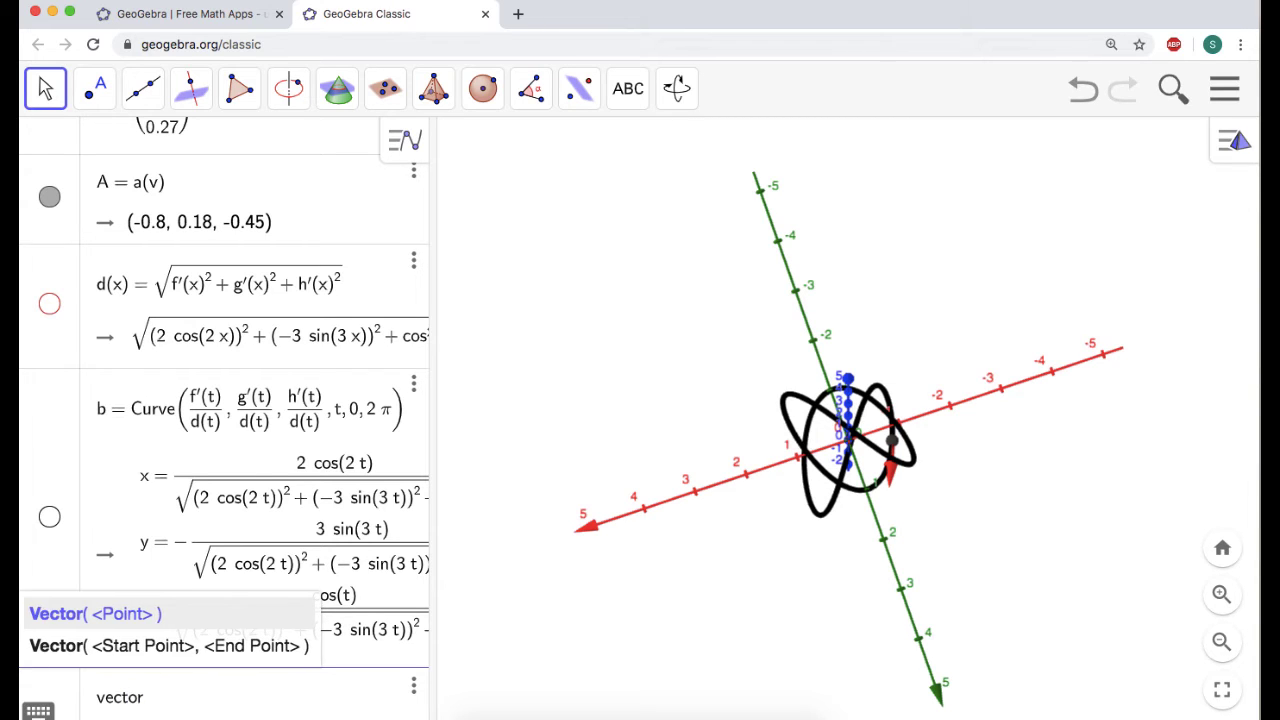
type("(")
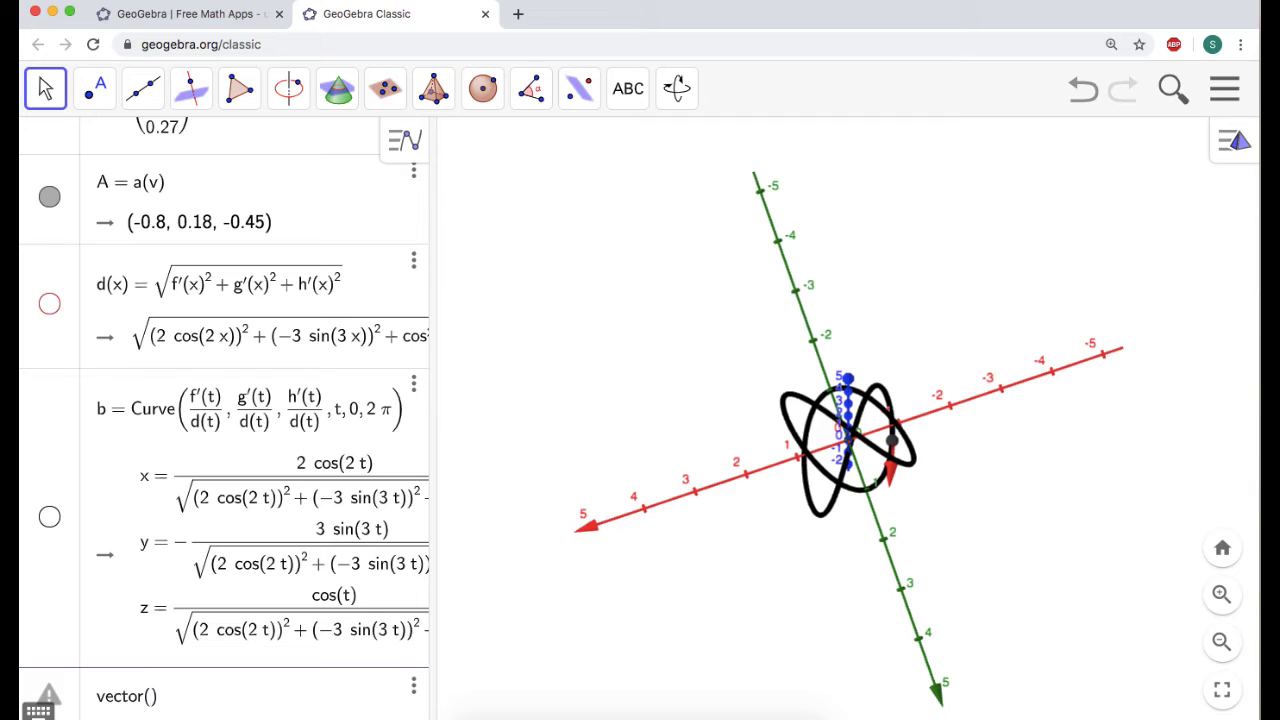
type("a(v")
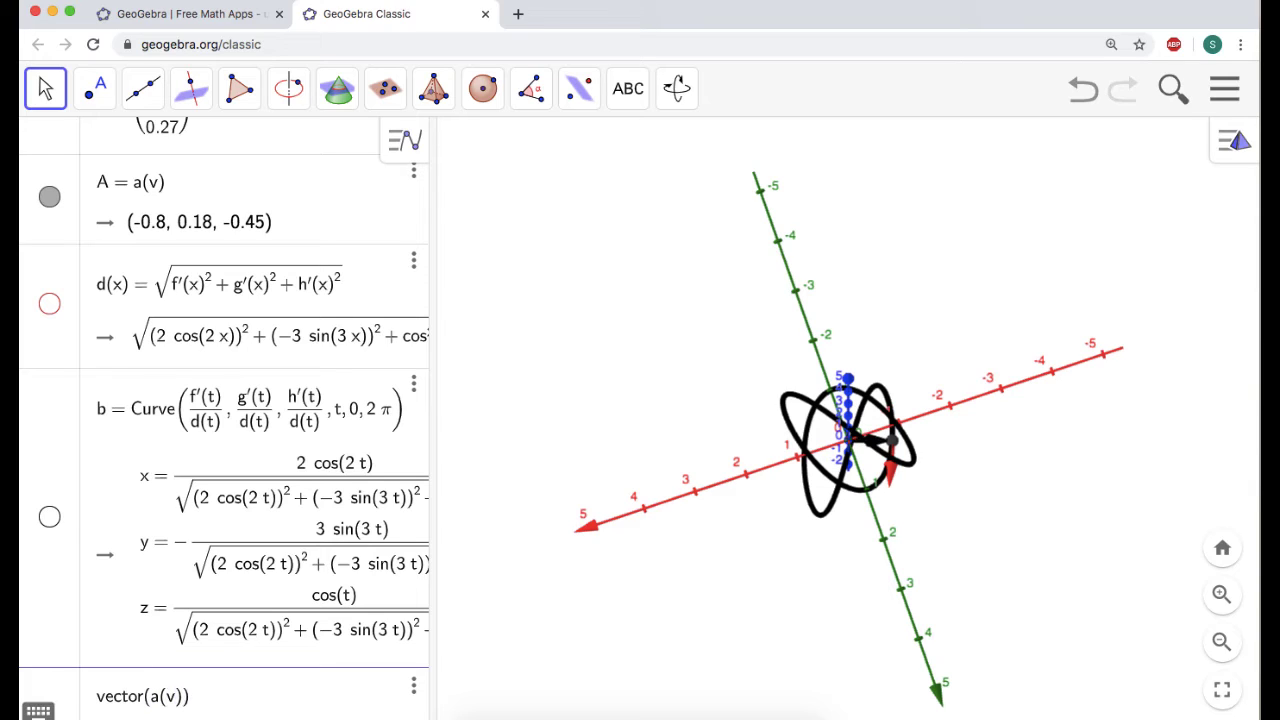
type("), a(v) + ")
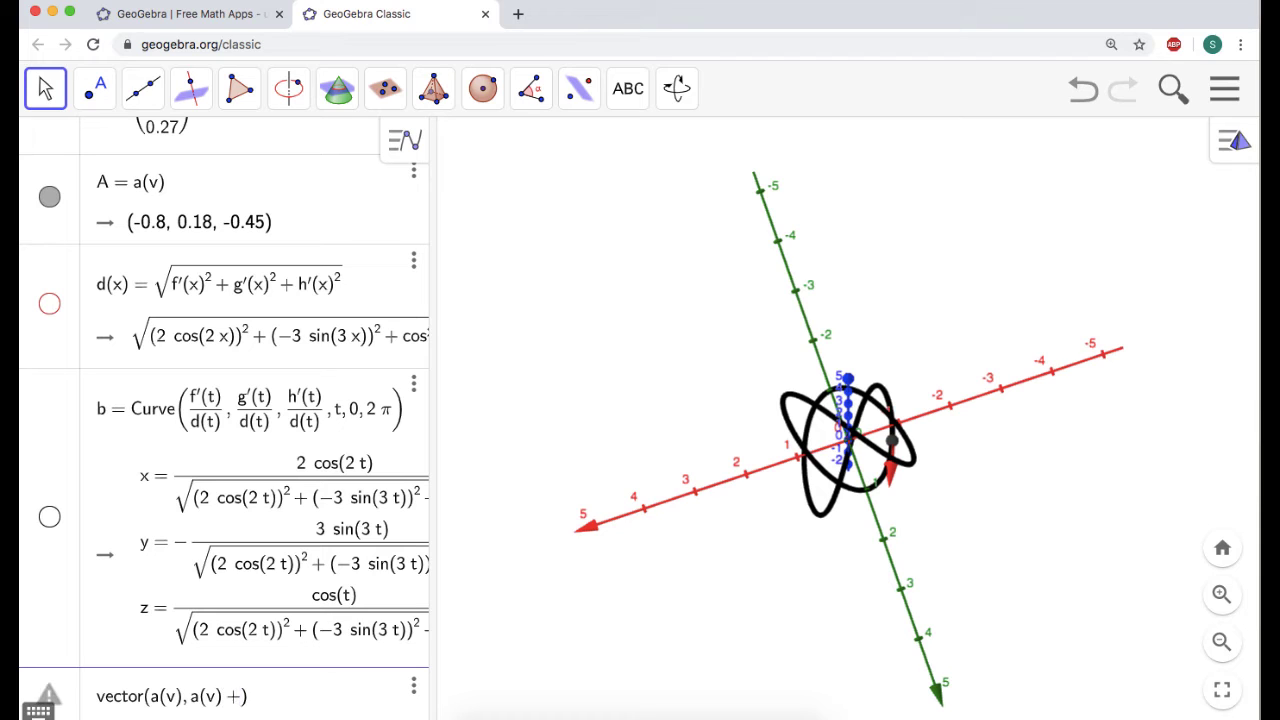
type("unitvec")
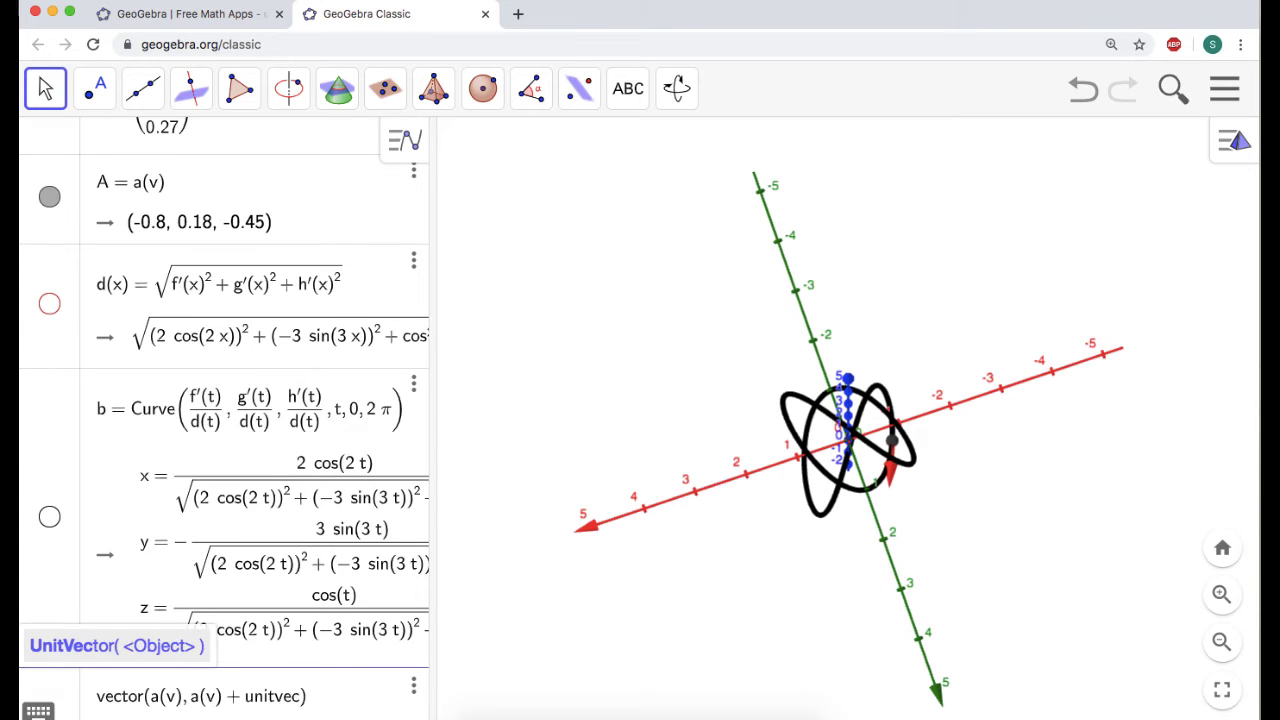
type("tor(")
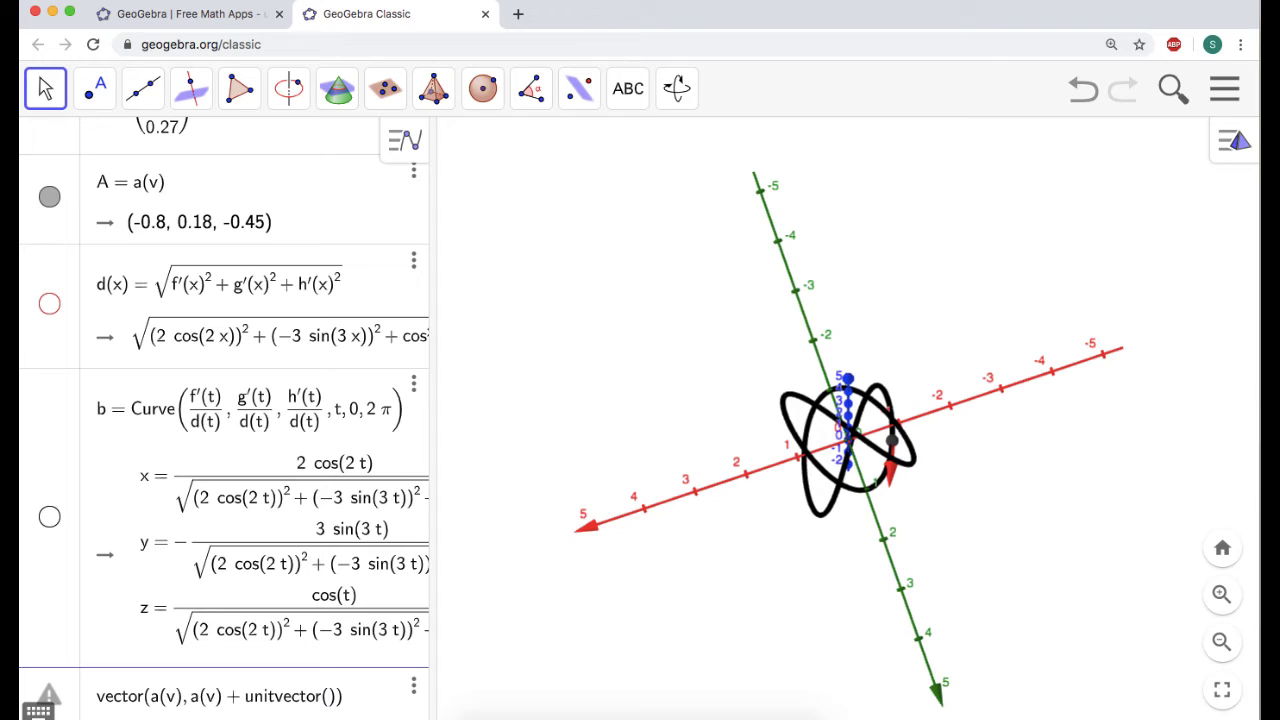
type("b'(v")
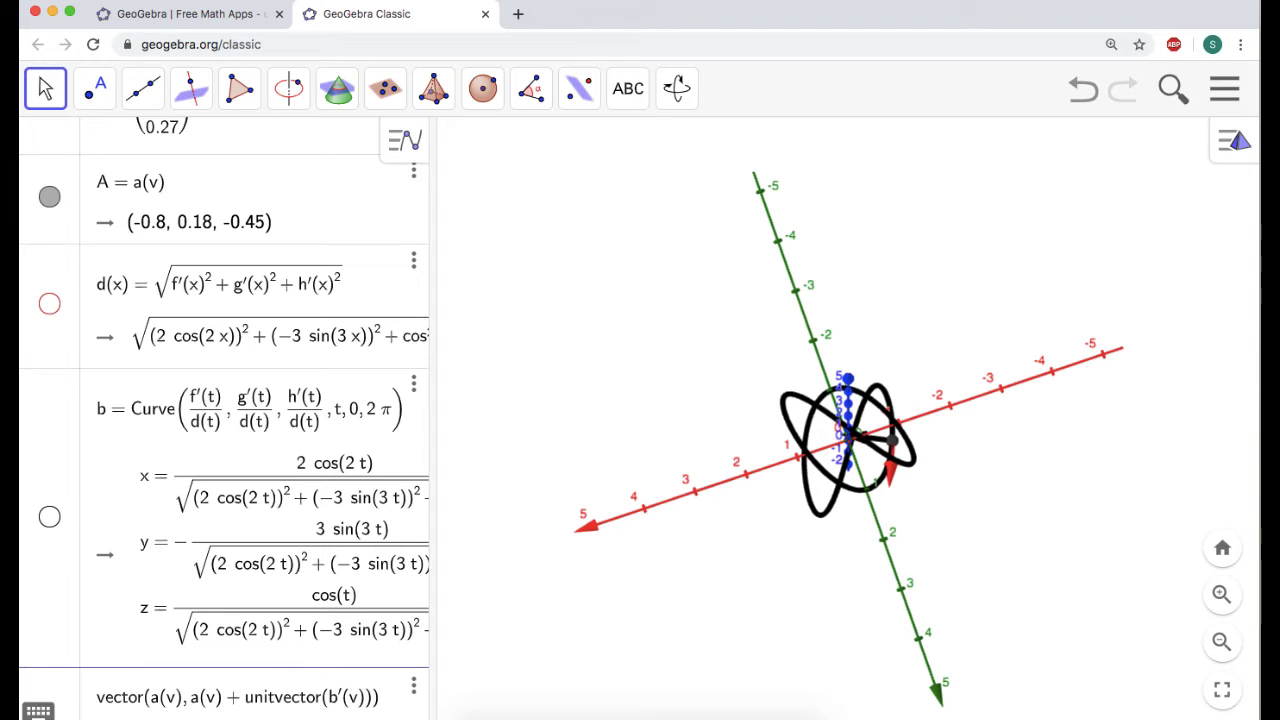
key("Return")
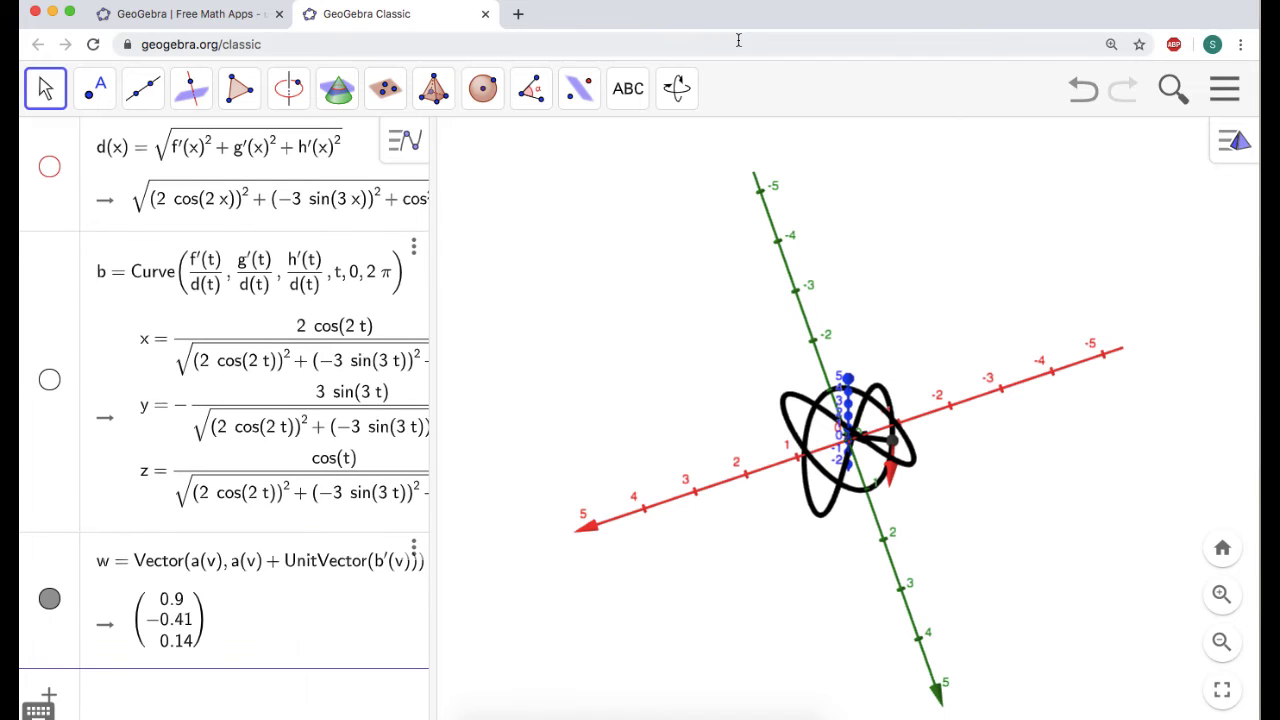
Play slider v's animation and pause it at v = 3.92
scroll(306, 343, "up", 10)
scroll(306, 343, "up", 1)
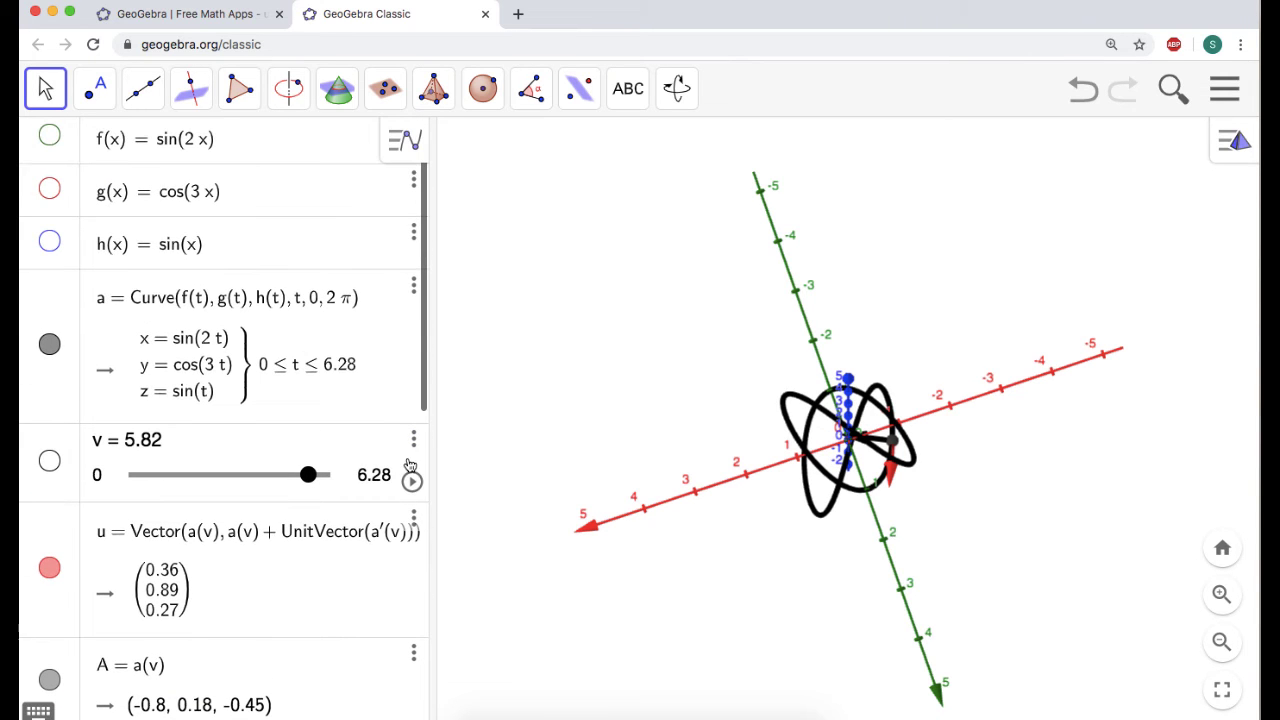
left_click(412, 481)
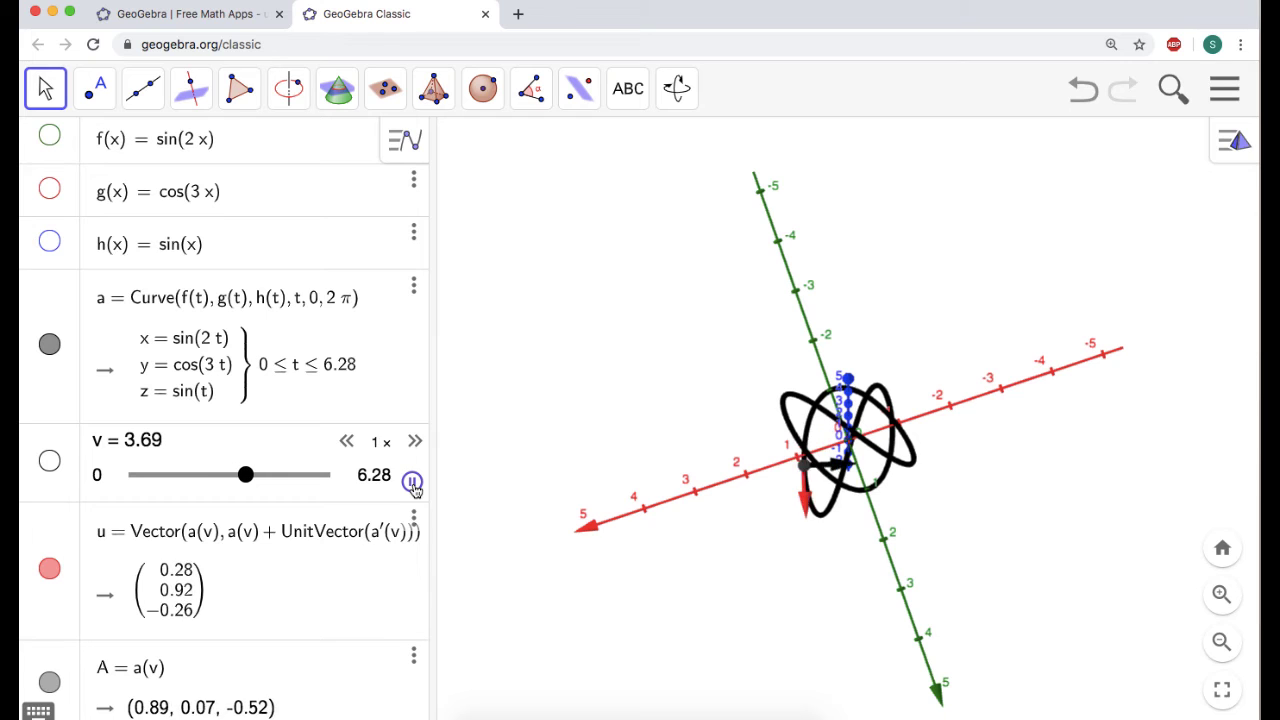
left_click(412, 484)
scroll(347, 592, "down", 3)
scroll(347, 592, "down", 5)
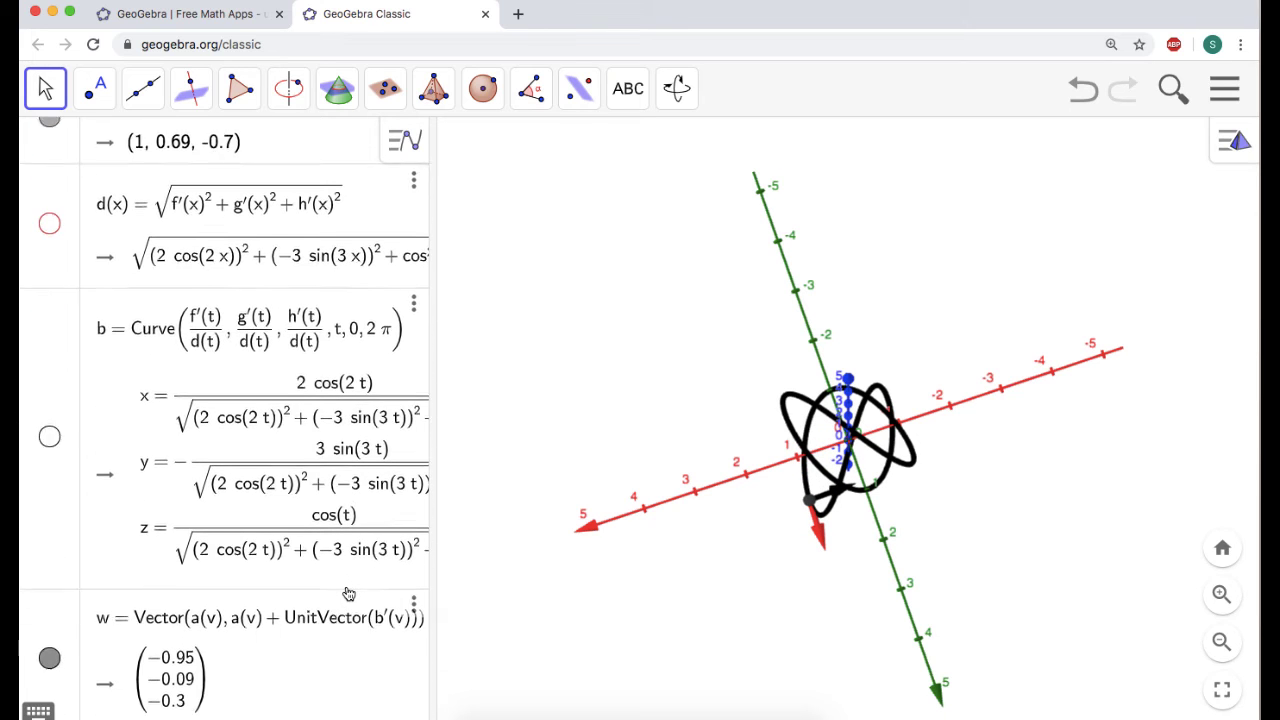
Colour vector w green (#00FF00) in its properties and close the panel
left_click(414, 542)
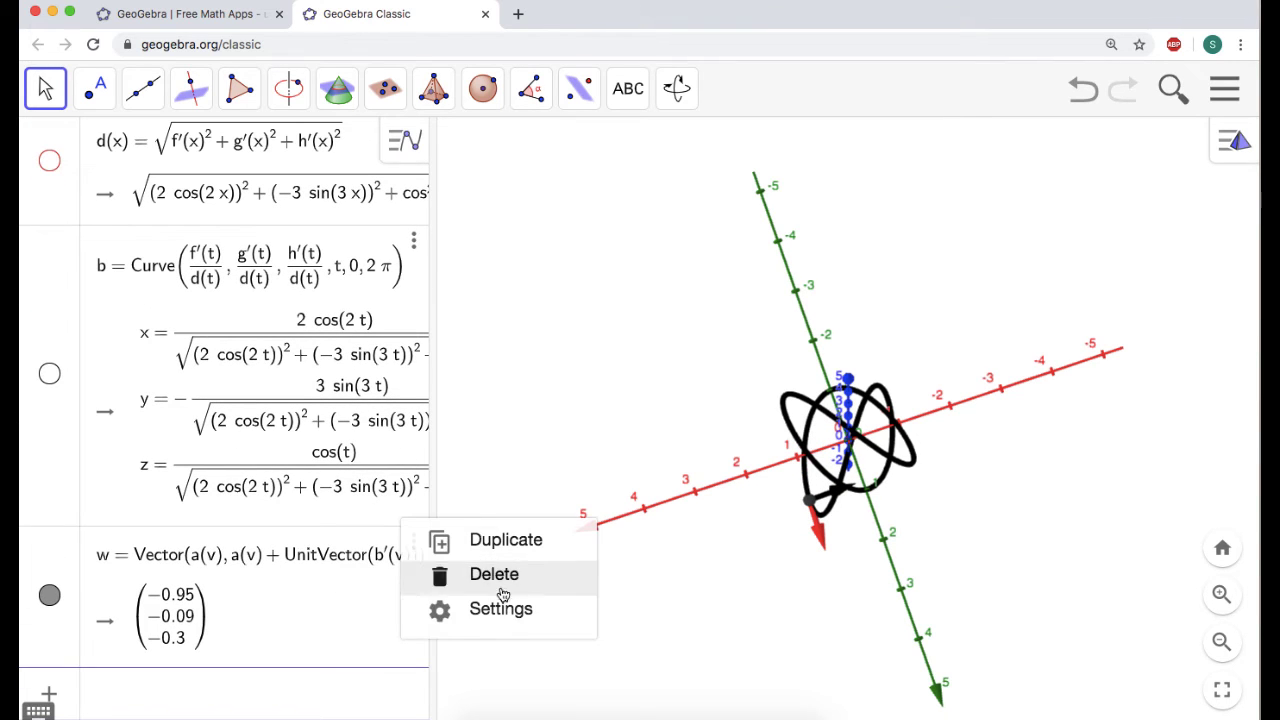
left_click(509, 612)
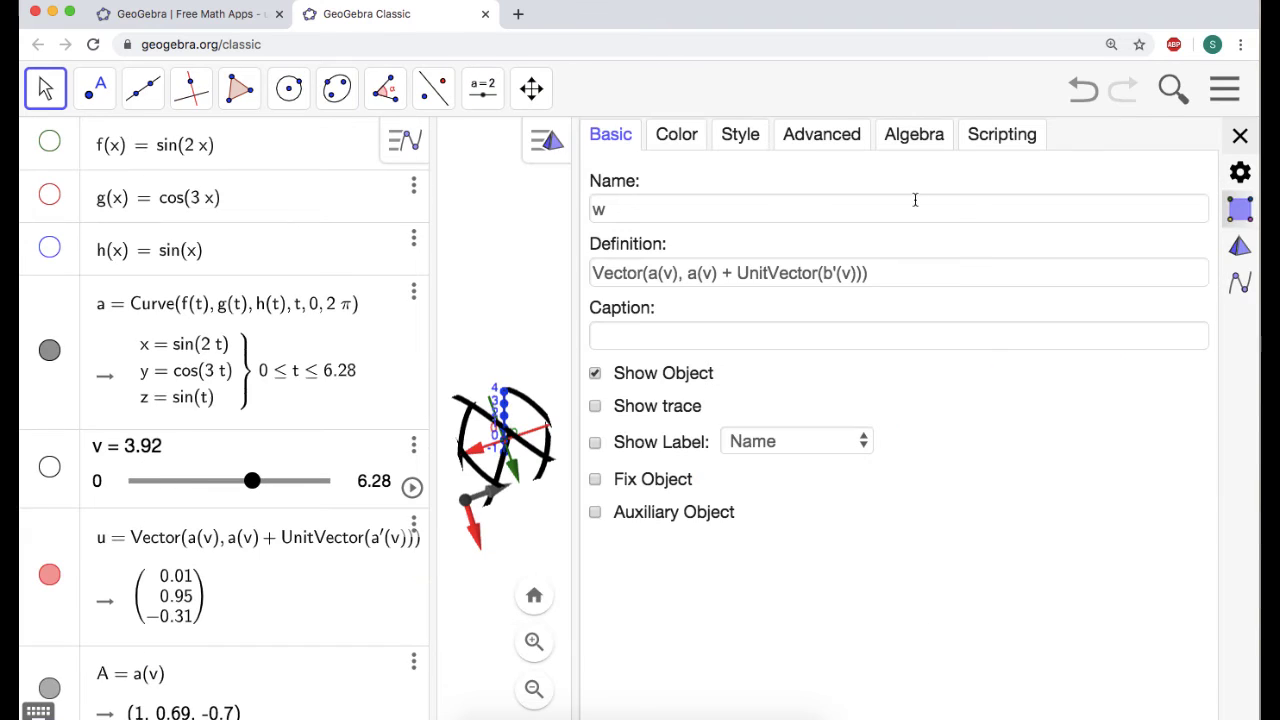
left_click(689, 140)
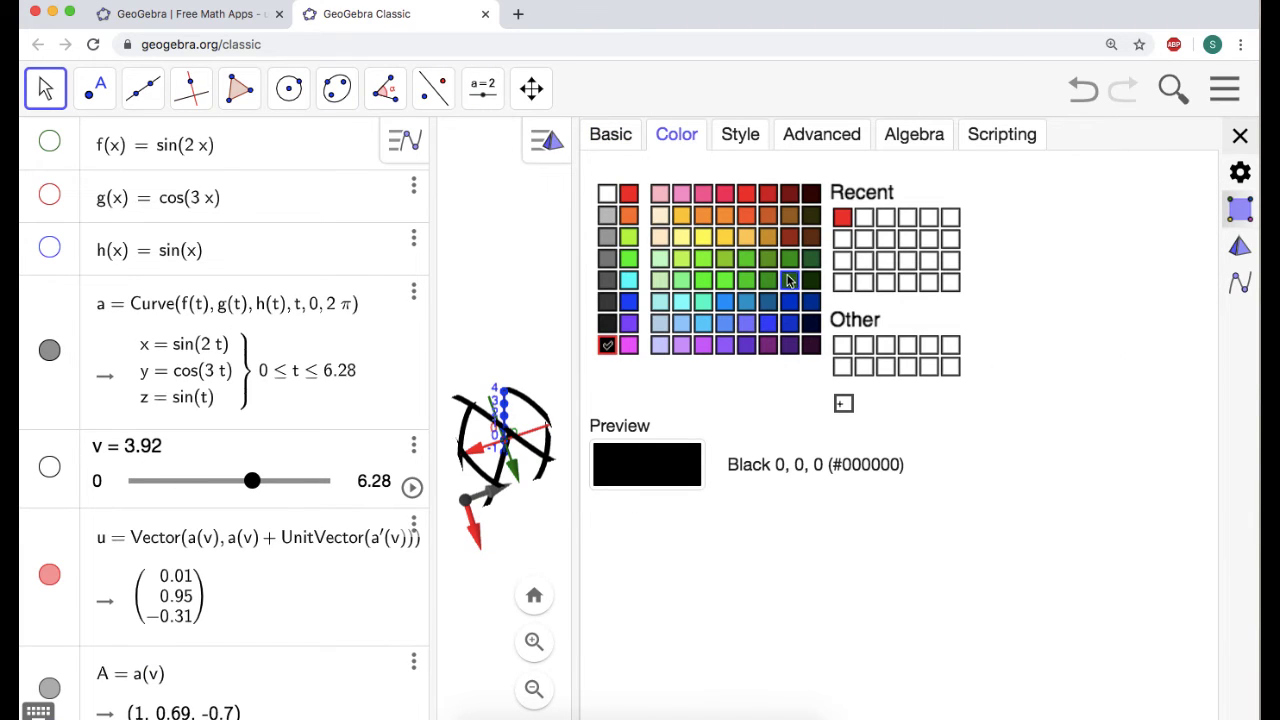
left_click(629, 257)
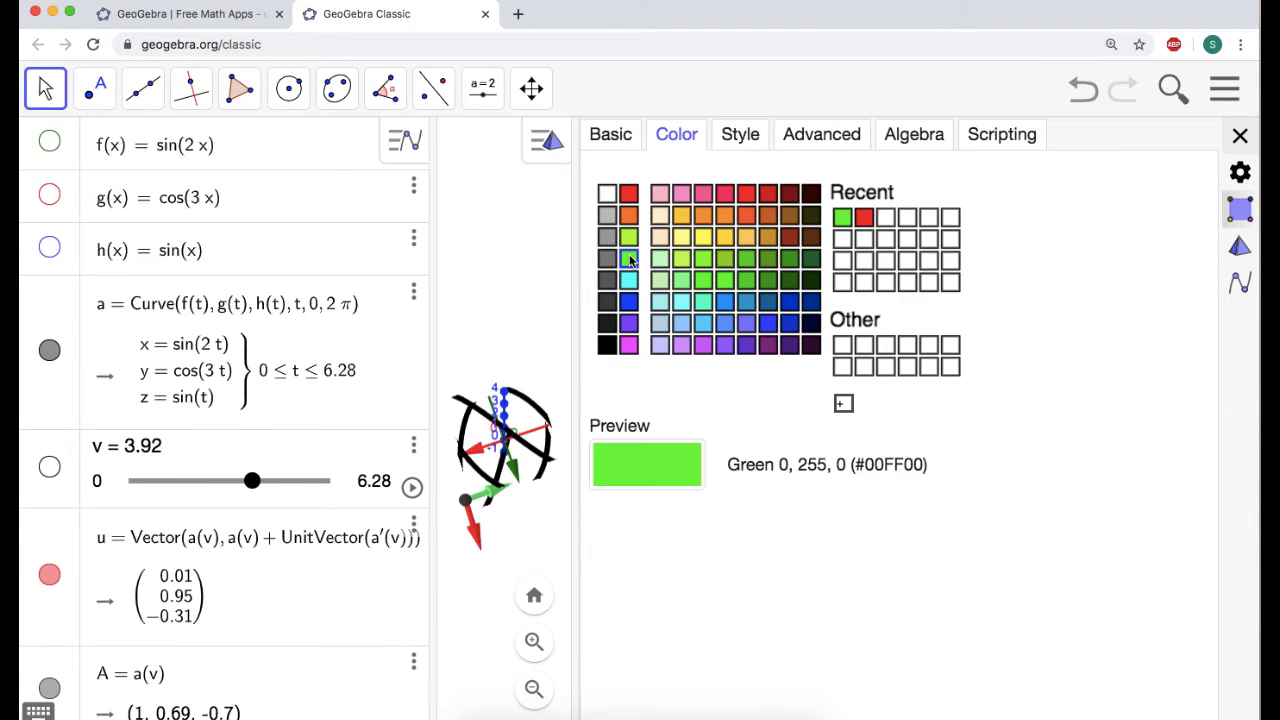
left_click(616, 132)
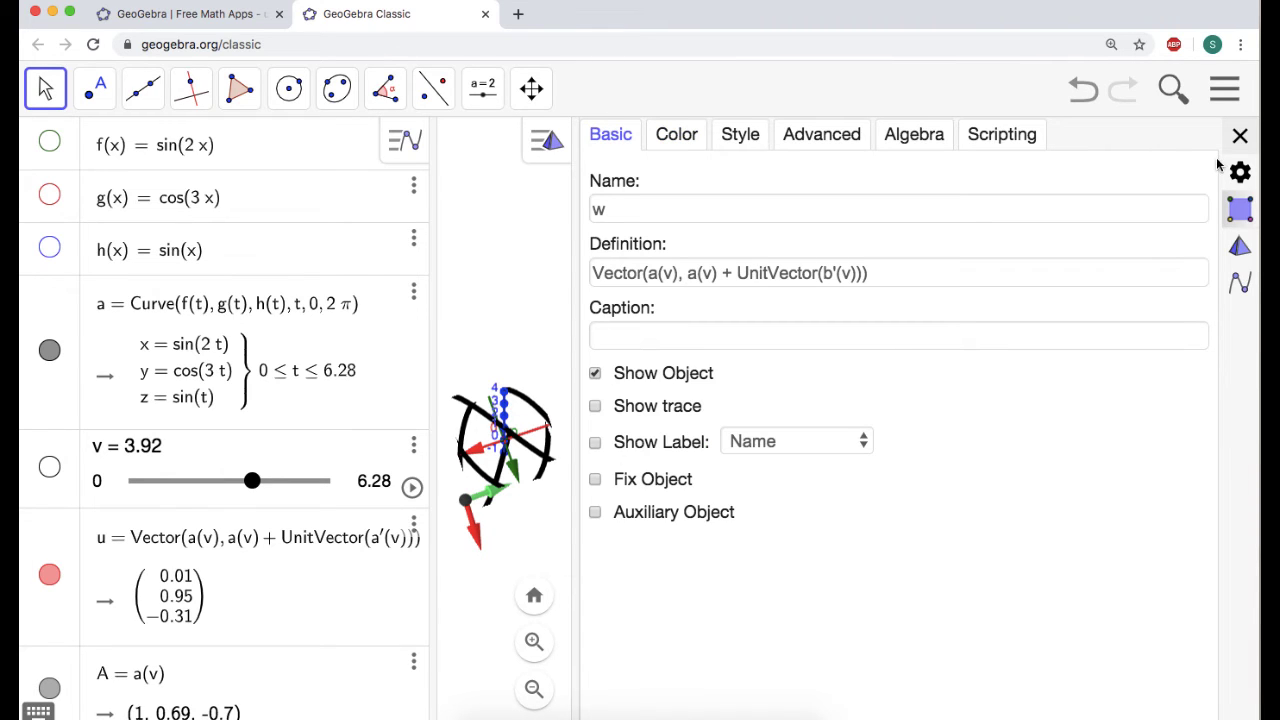
left_click(1240, 136)
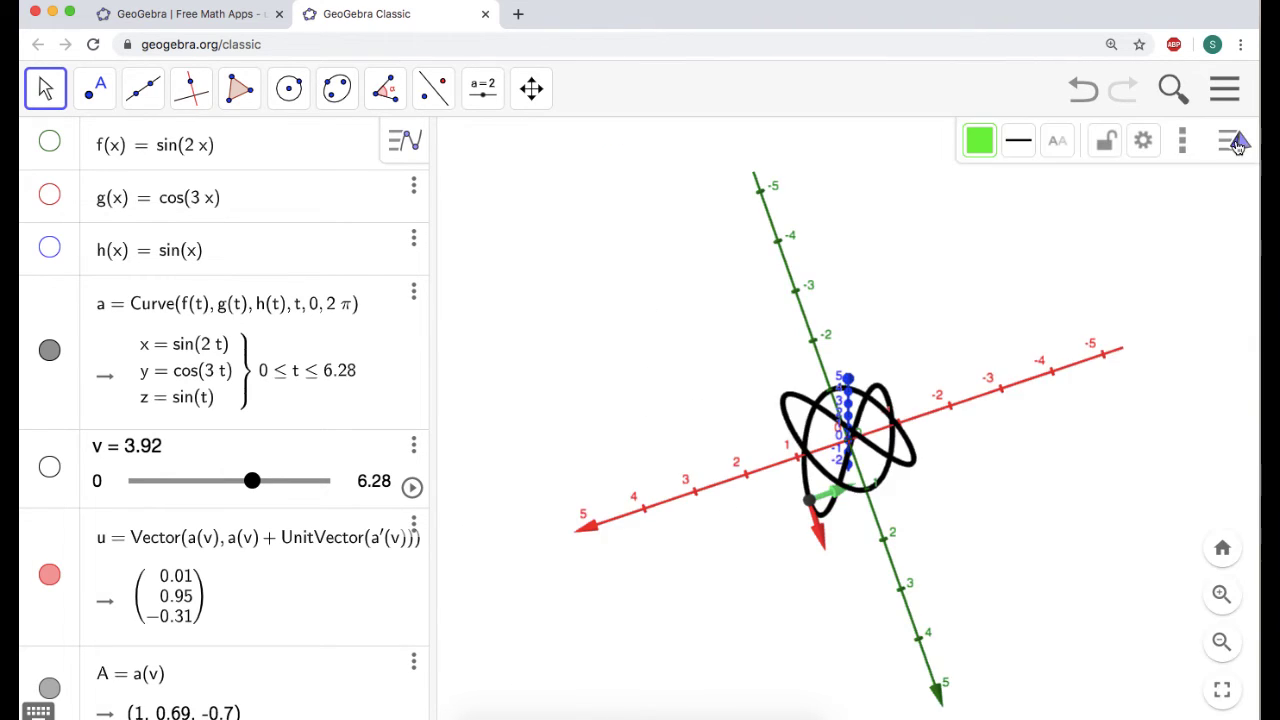
left_click(700, 378)
left_click(1238, 142)
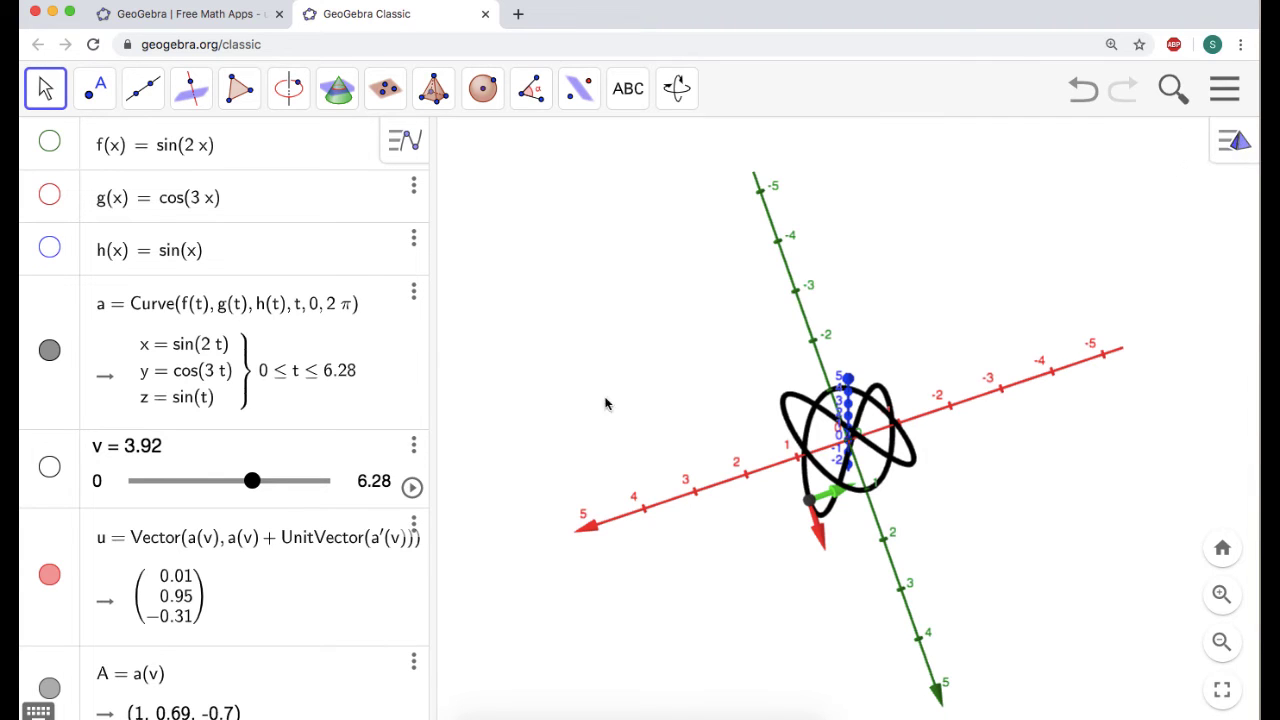
Animate slider v to 4.07, then zoom and rotate the 3D view so the z-axis stands upright
left_click(411, 487)
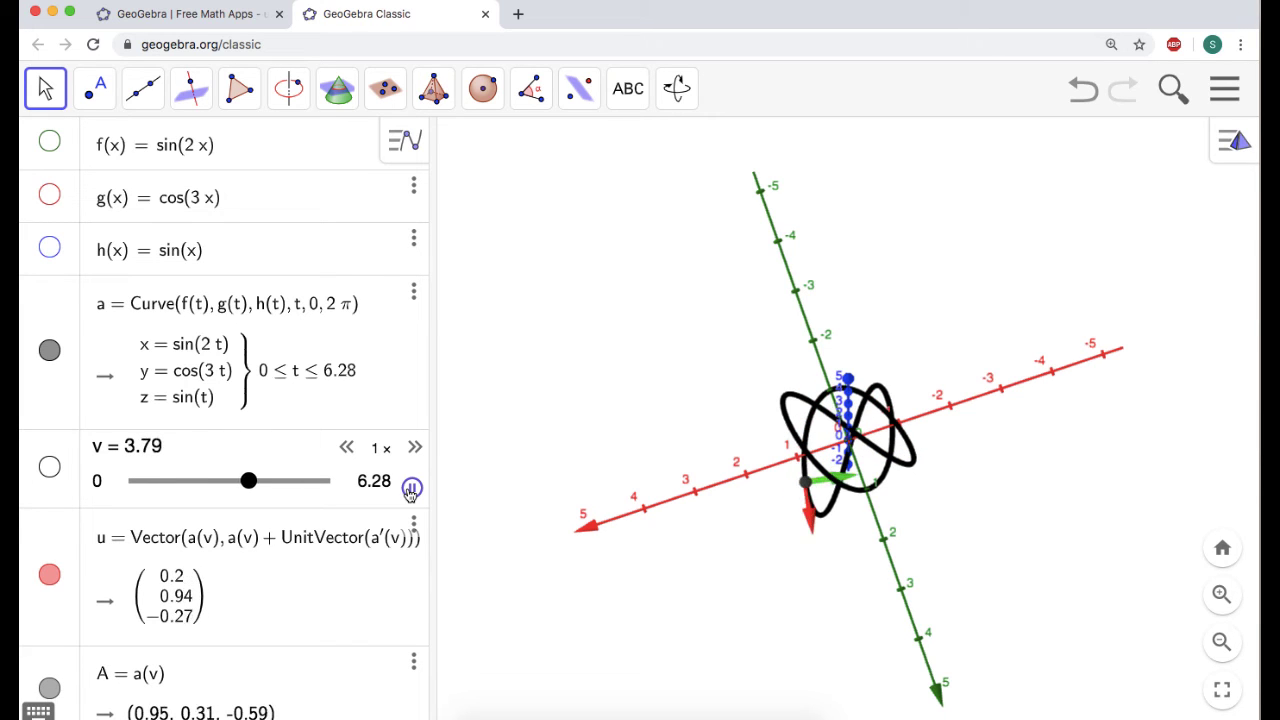
left_click(410, 492)
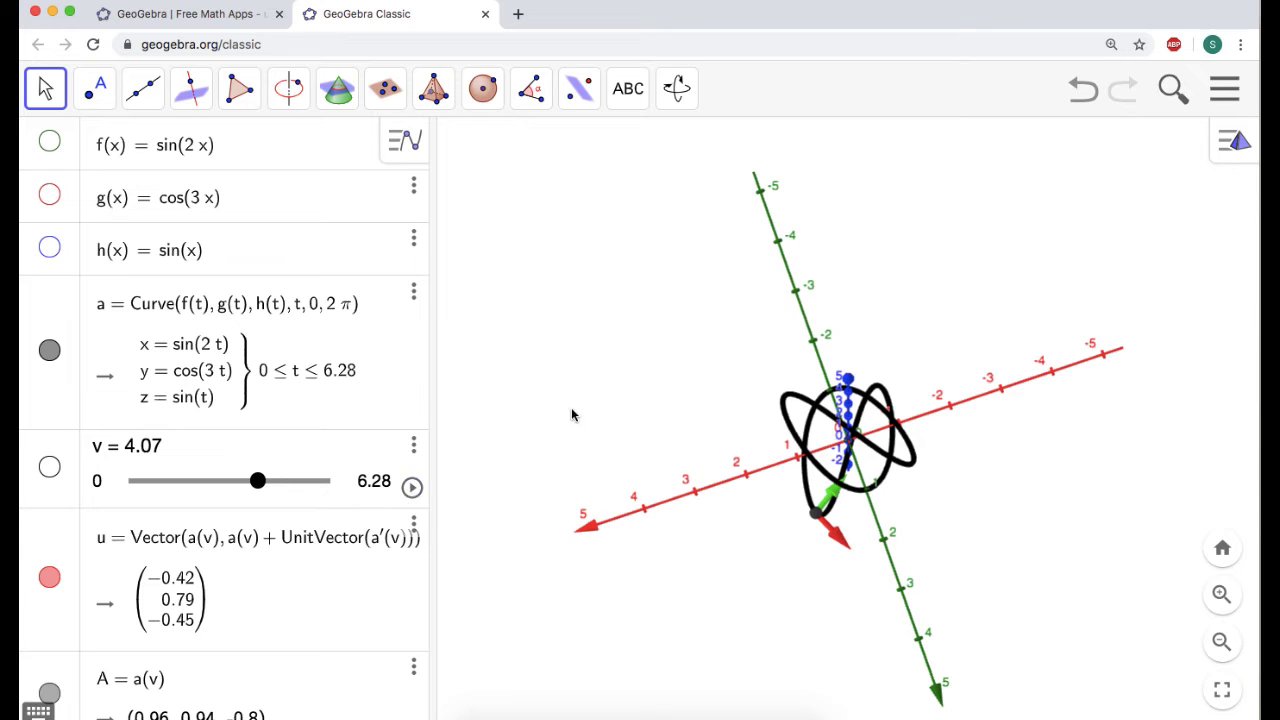
scroll(573, 407, "down", 2)
scroll(573, 407, "up", 2)
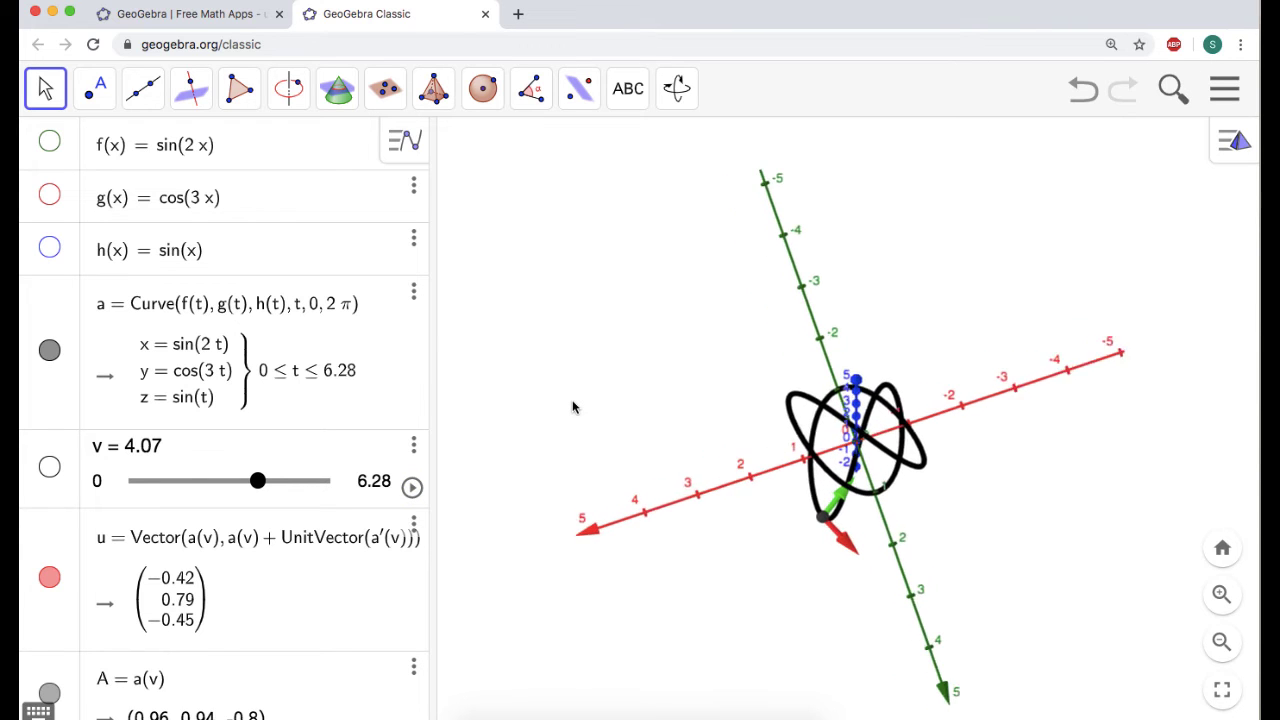
left_click_drag(688, 409, 660, 374)
scroll(296, 402, "down", 10)
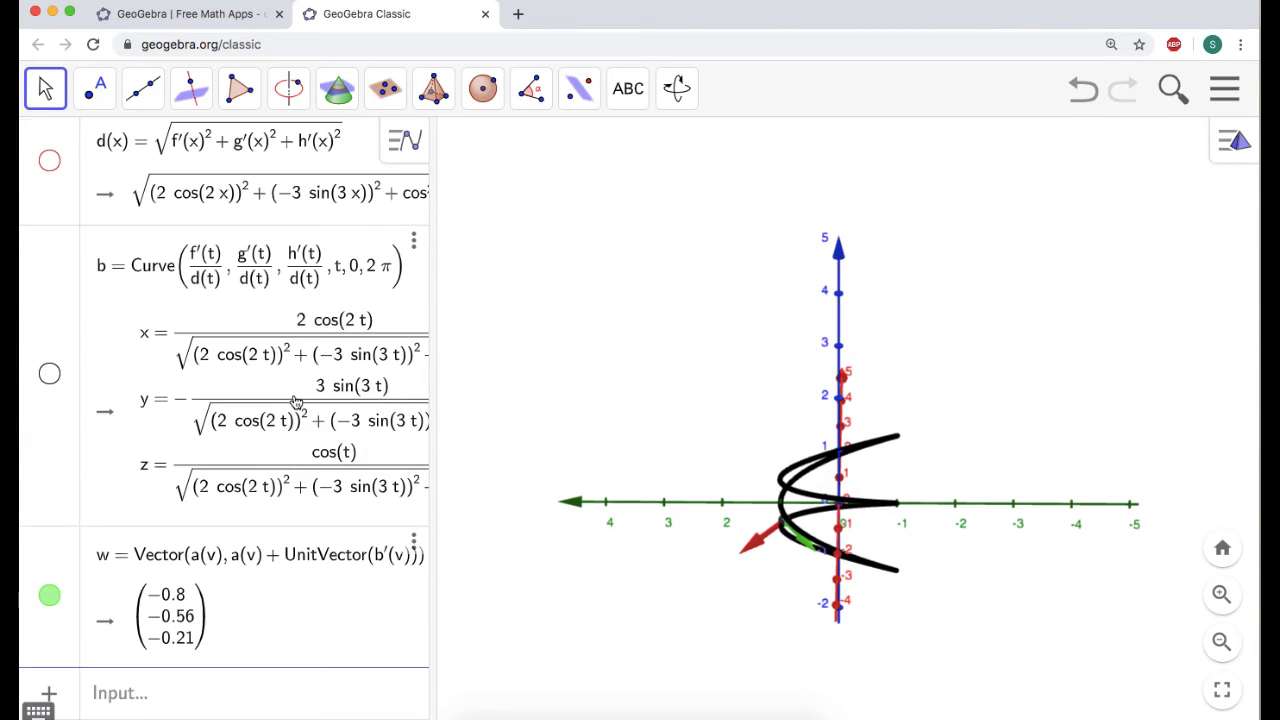
Begin the Surface command with x and y components A + t1·u + t2·w
left_click(140, 695)
type("surface")
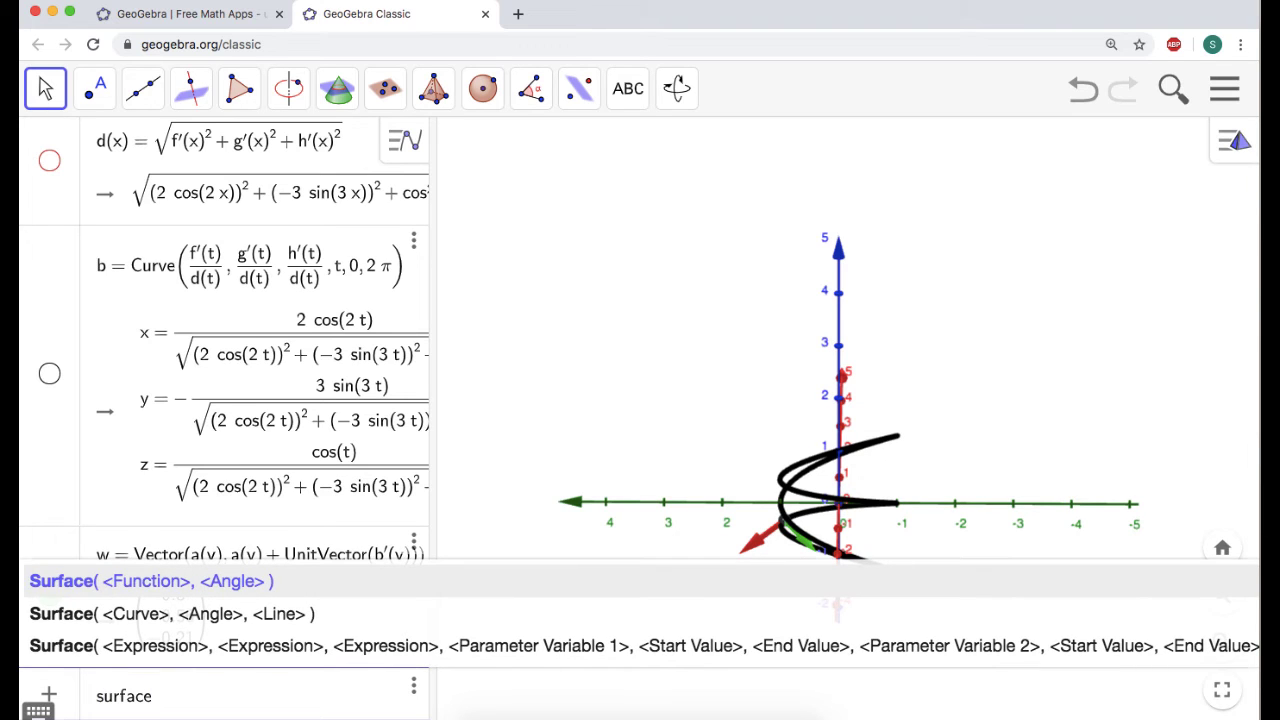
type("(")
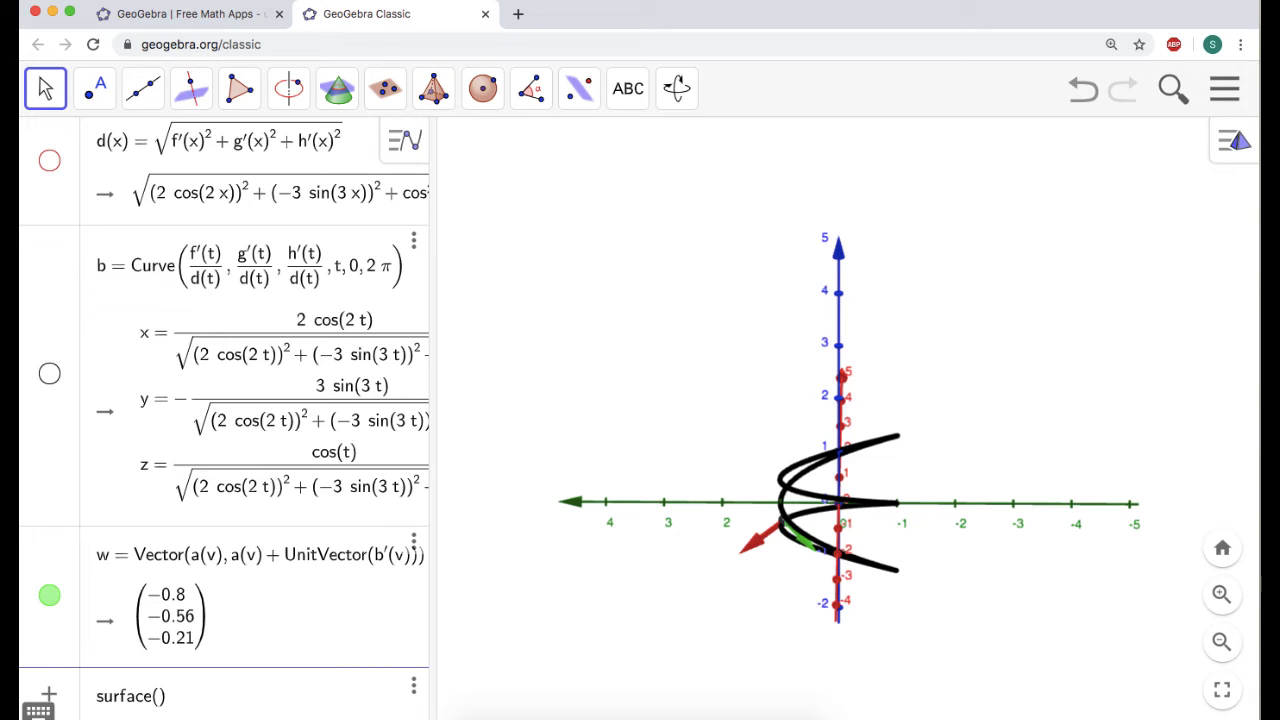
type("x(A")
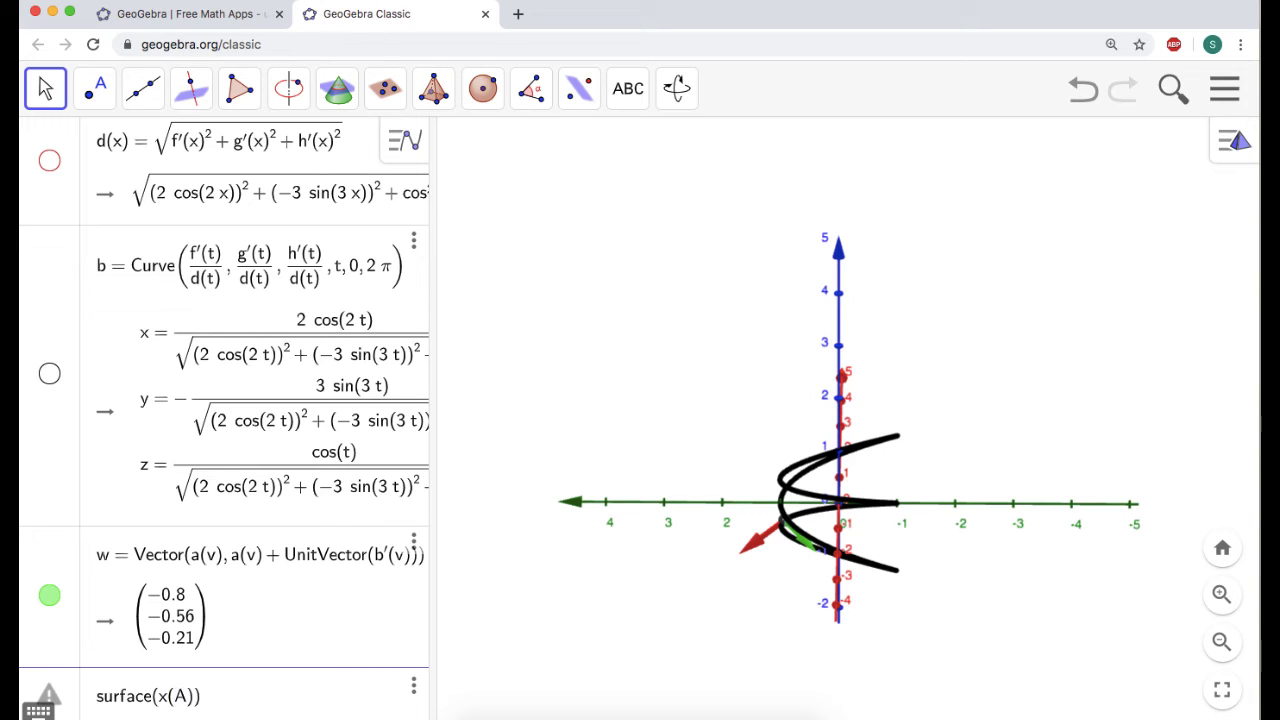
type(" +")
type("t1")
type("*")
type("x(")
scroll(190, 344, "up", 5)
scroll(190, 344, "up", 2)
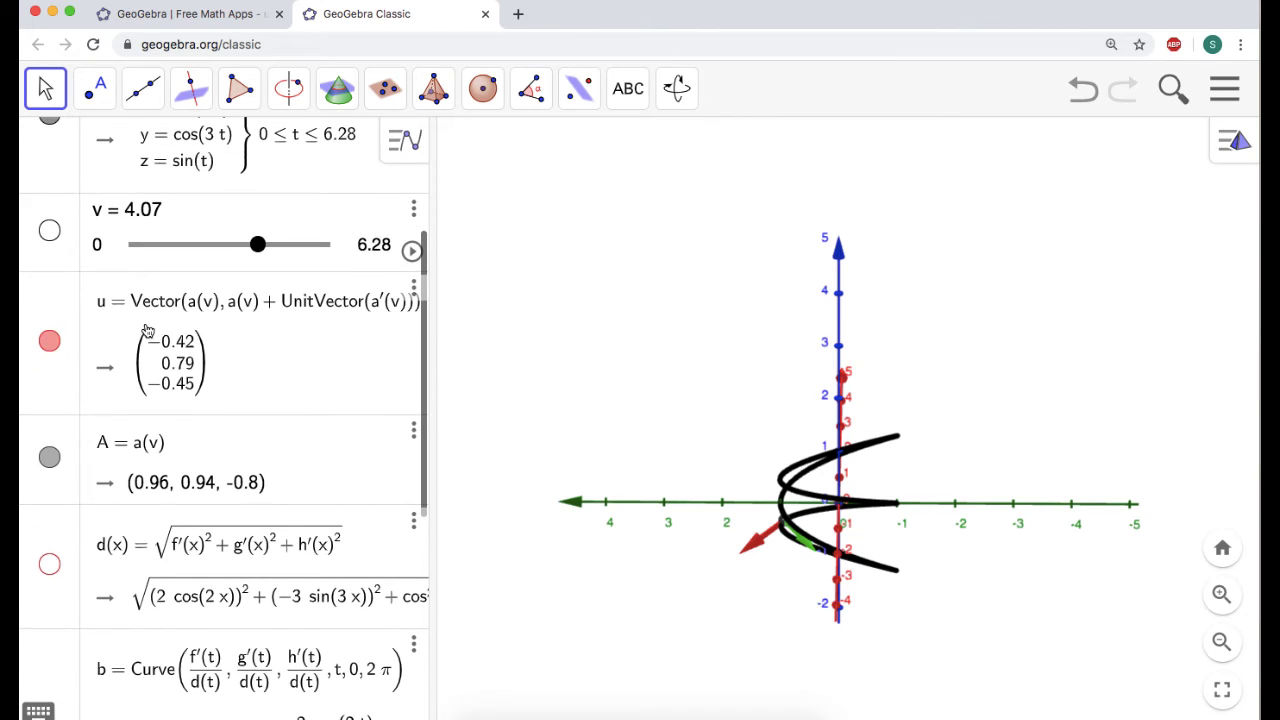
scroll(229, 369, "down", 6)
type("u) + t1 · x(u")
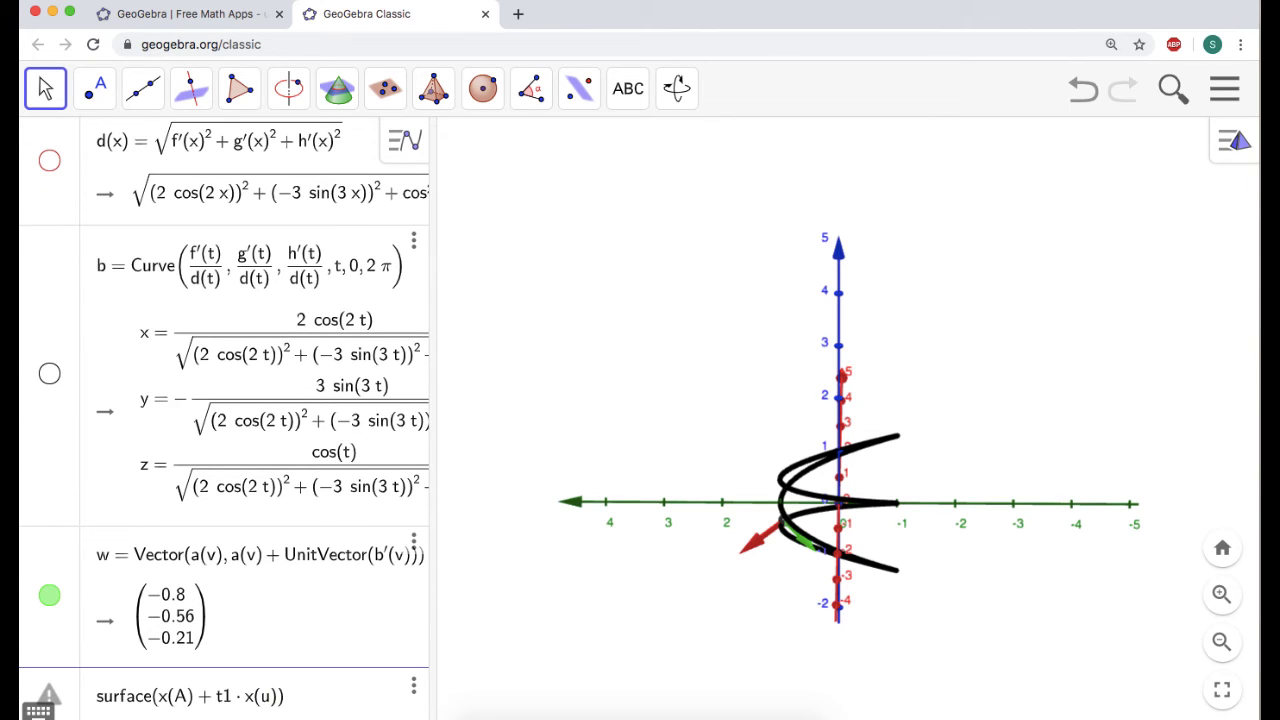
type("2*")
type("x(w")
type("), y")
type("(A)")
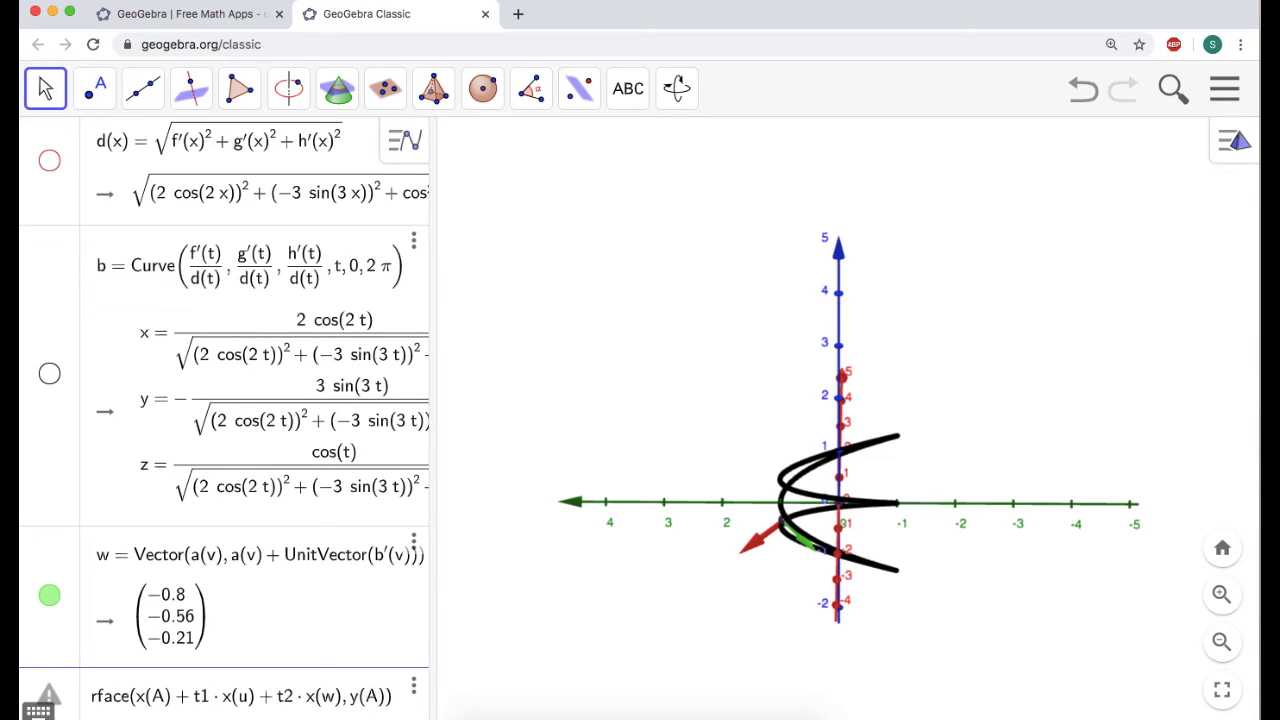
type("+t1")
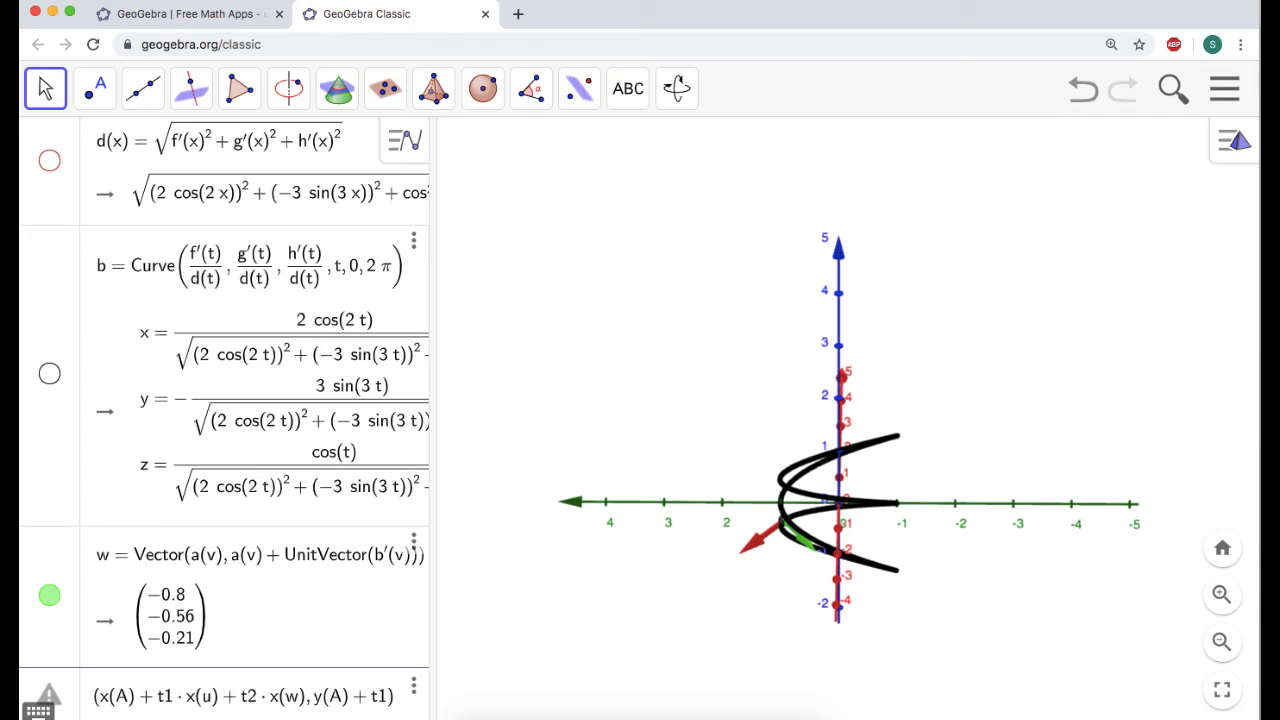
type("*y(")
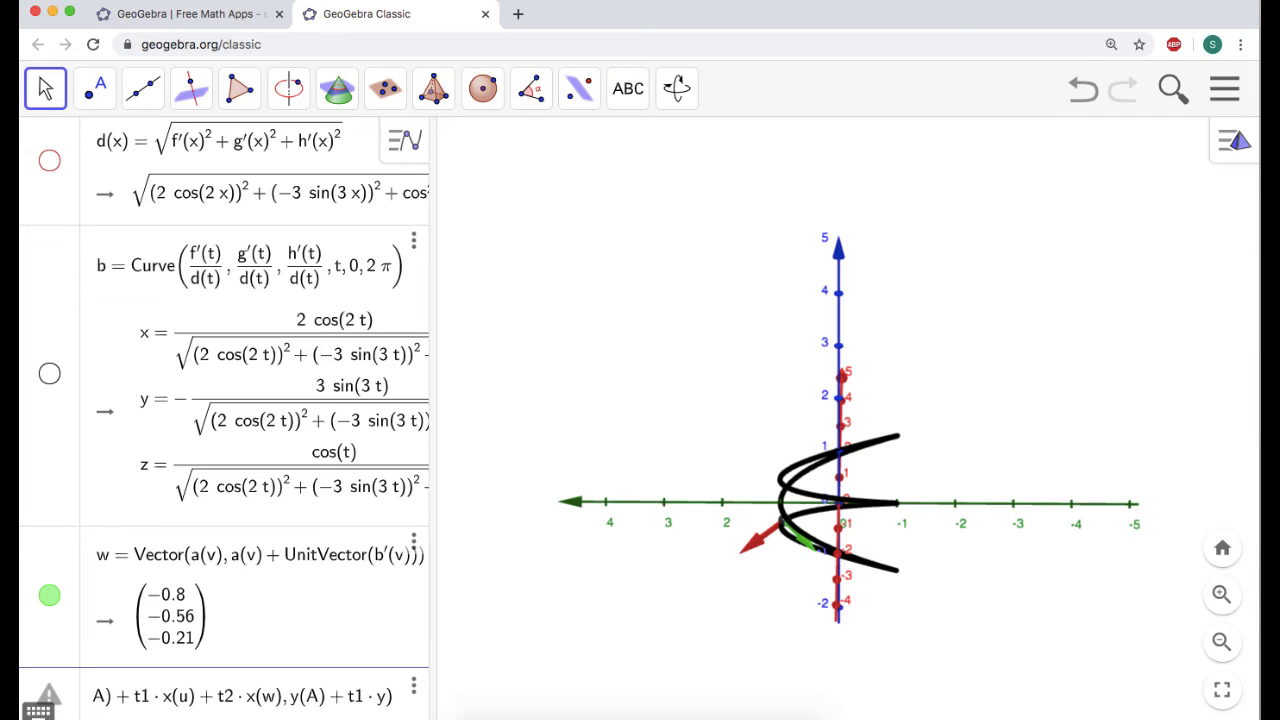
type("u)+t2")
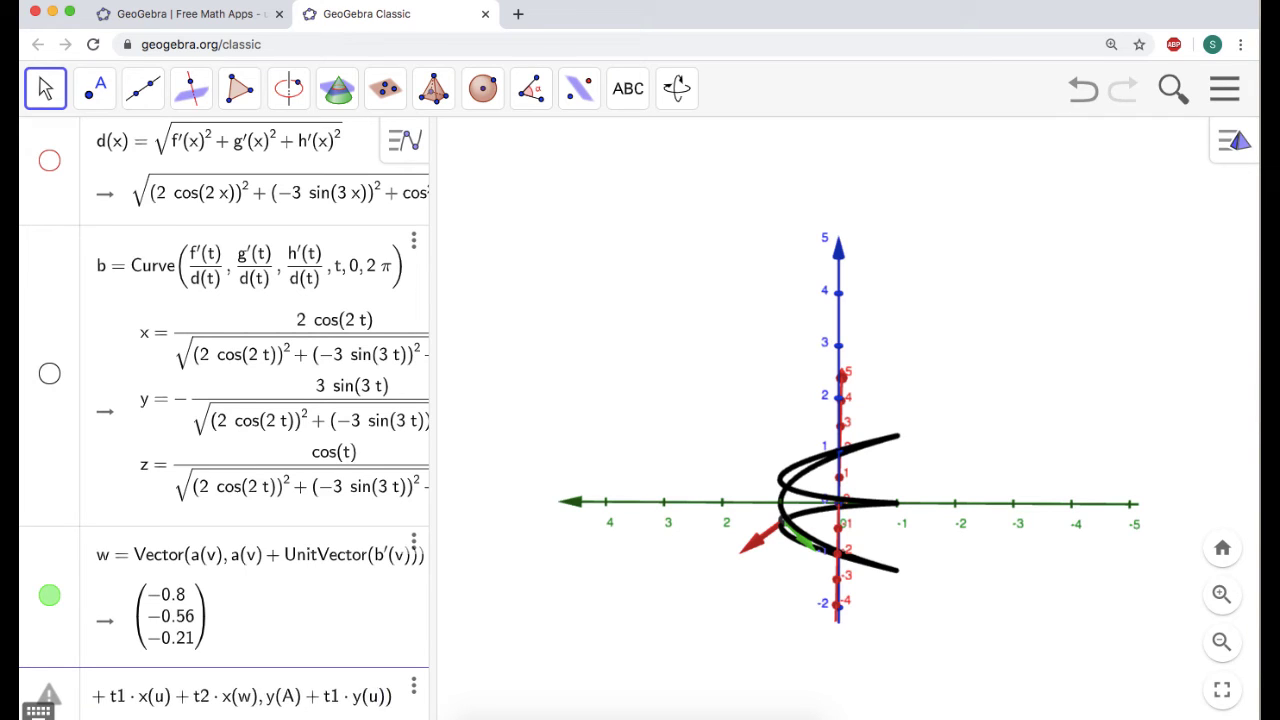
type("*y(")
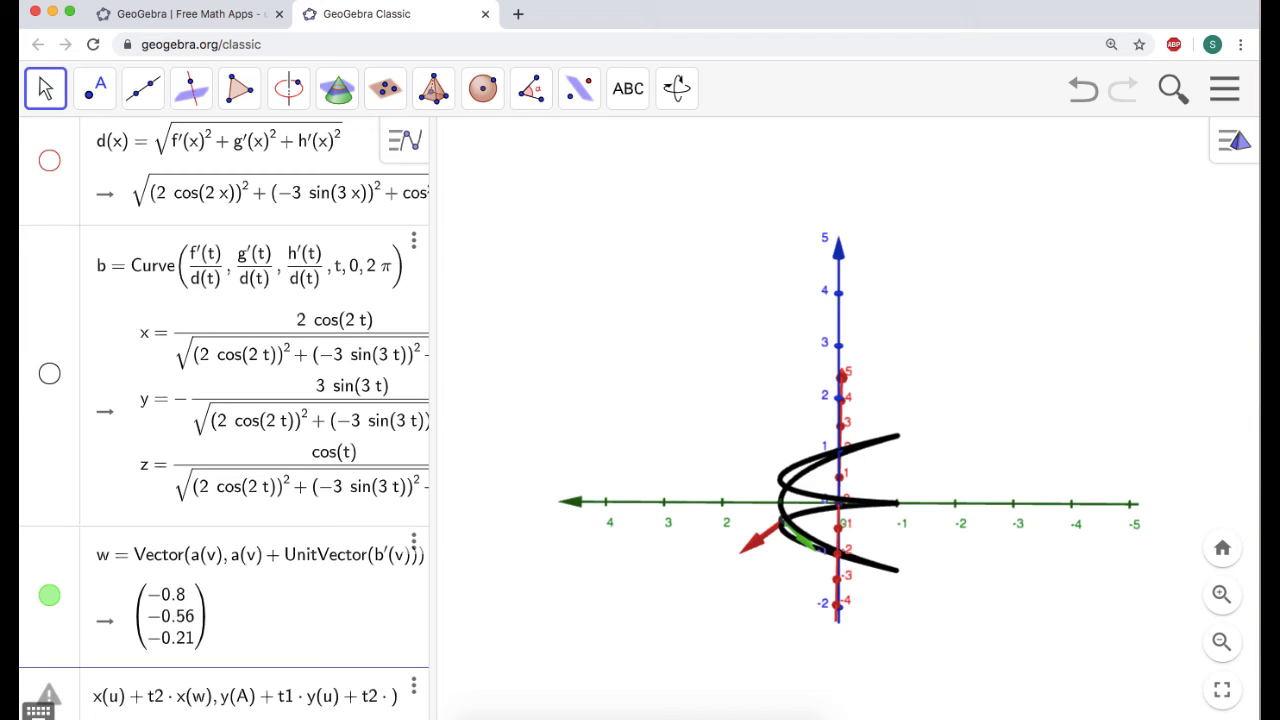
type("w)")
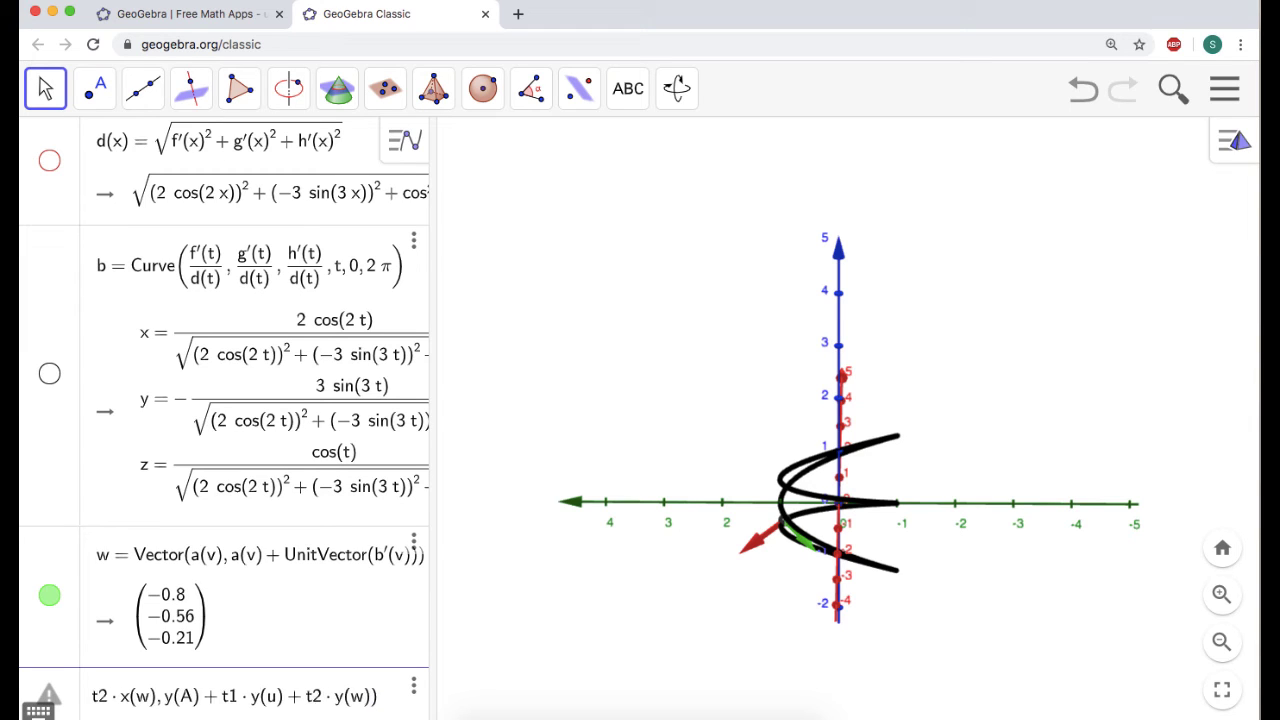
type(",z(A)")
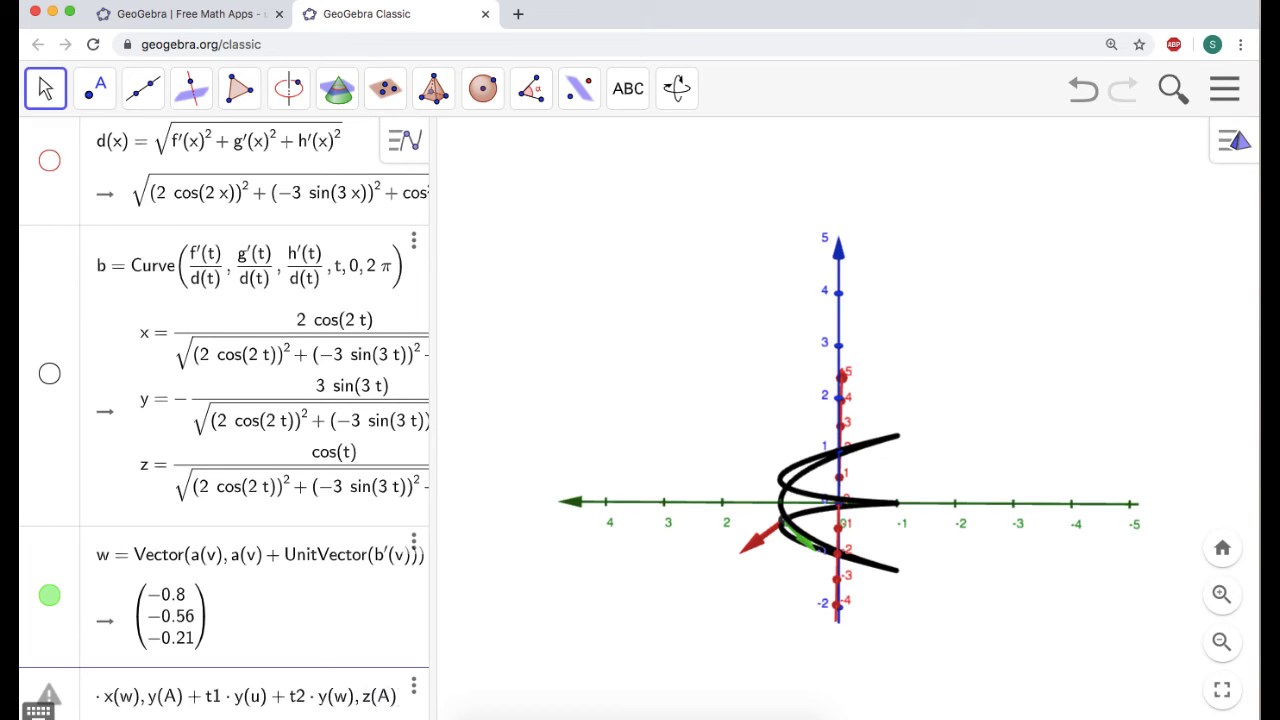
type("+")
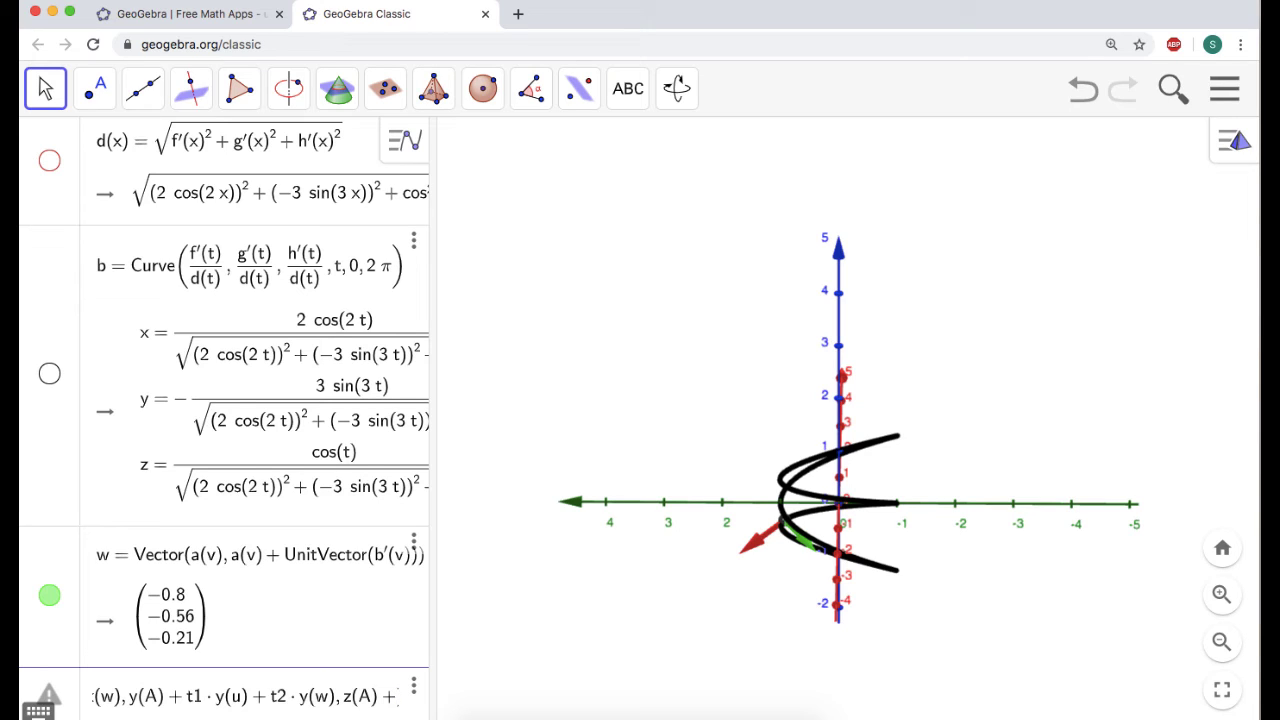
type("t")
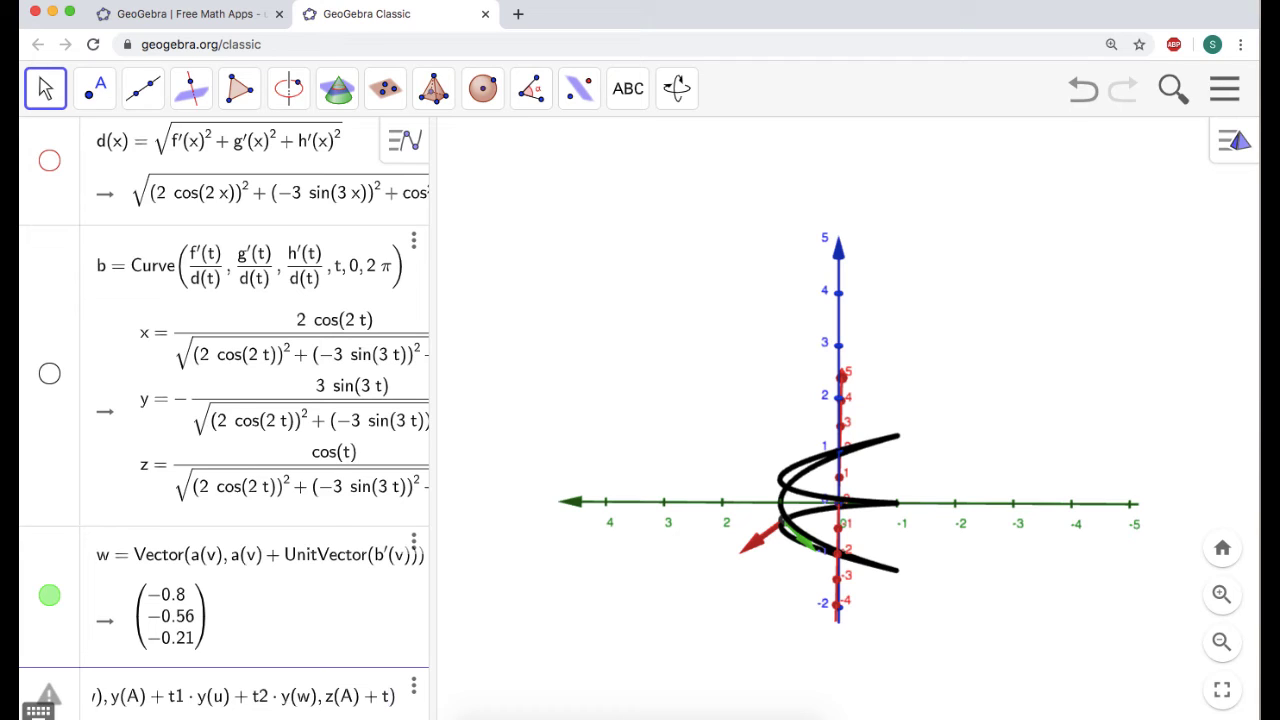
type("1")
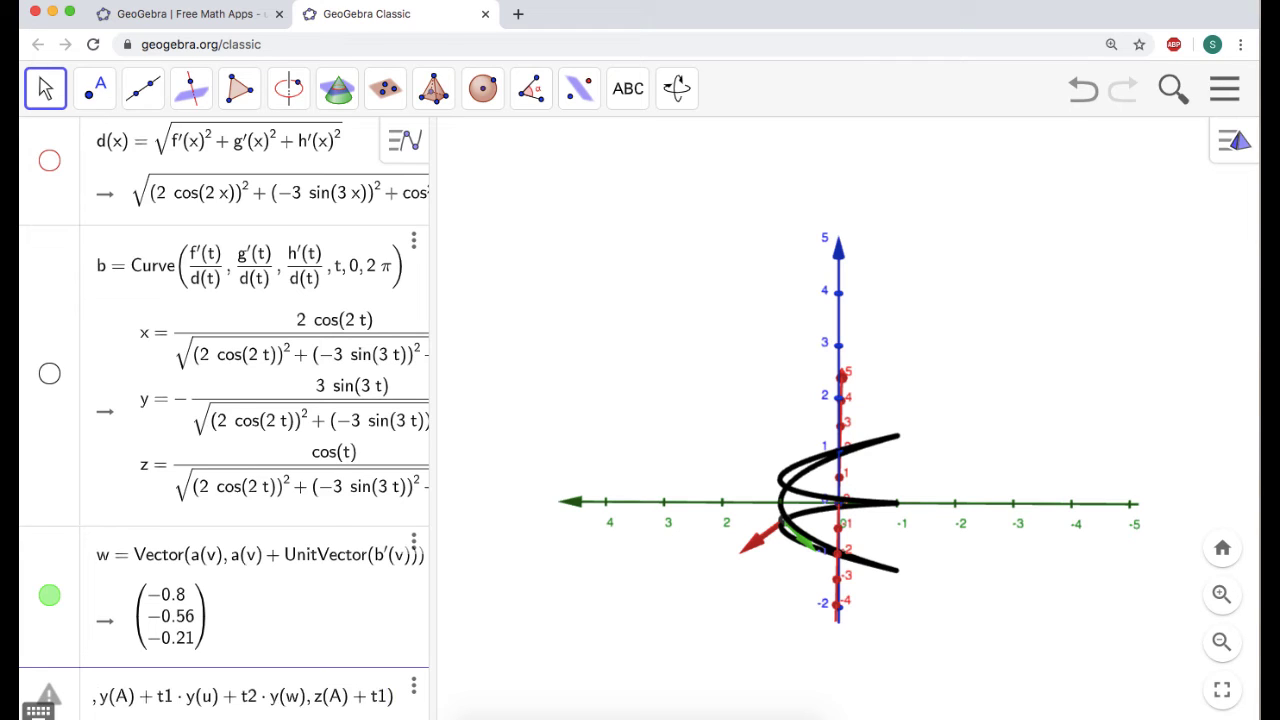
type("*x(u")
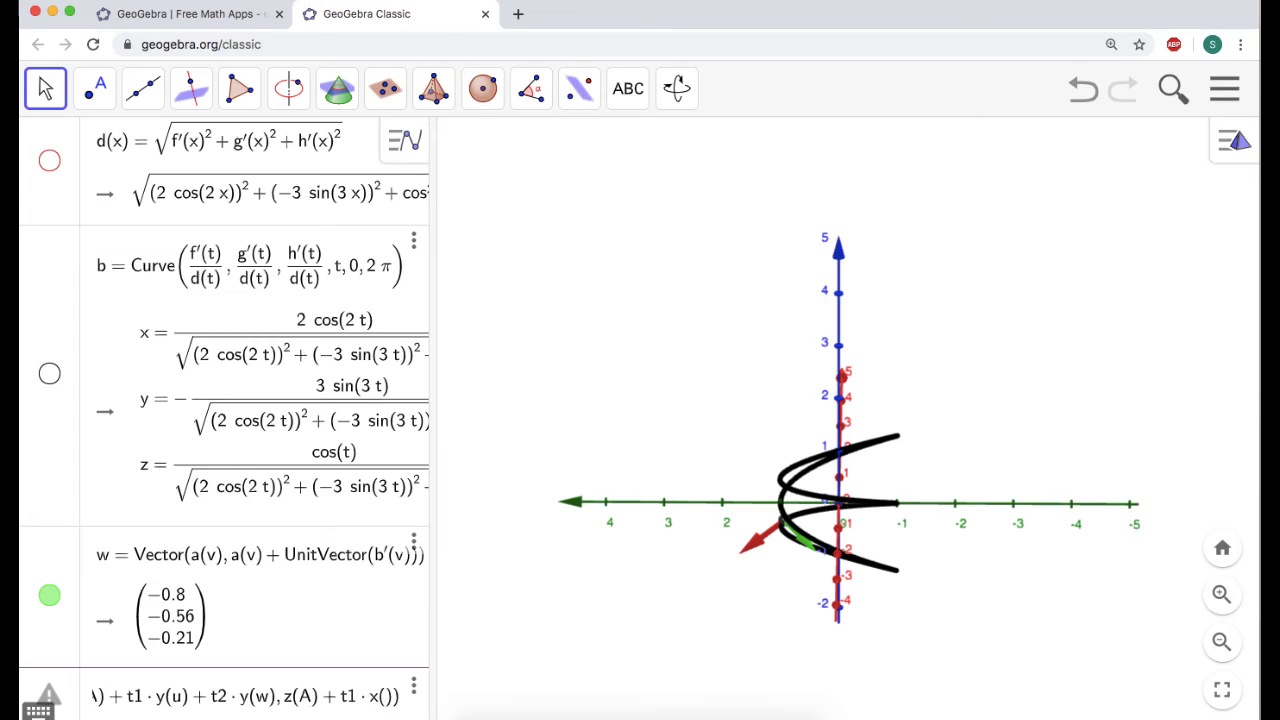
type(")+t2")
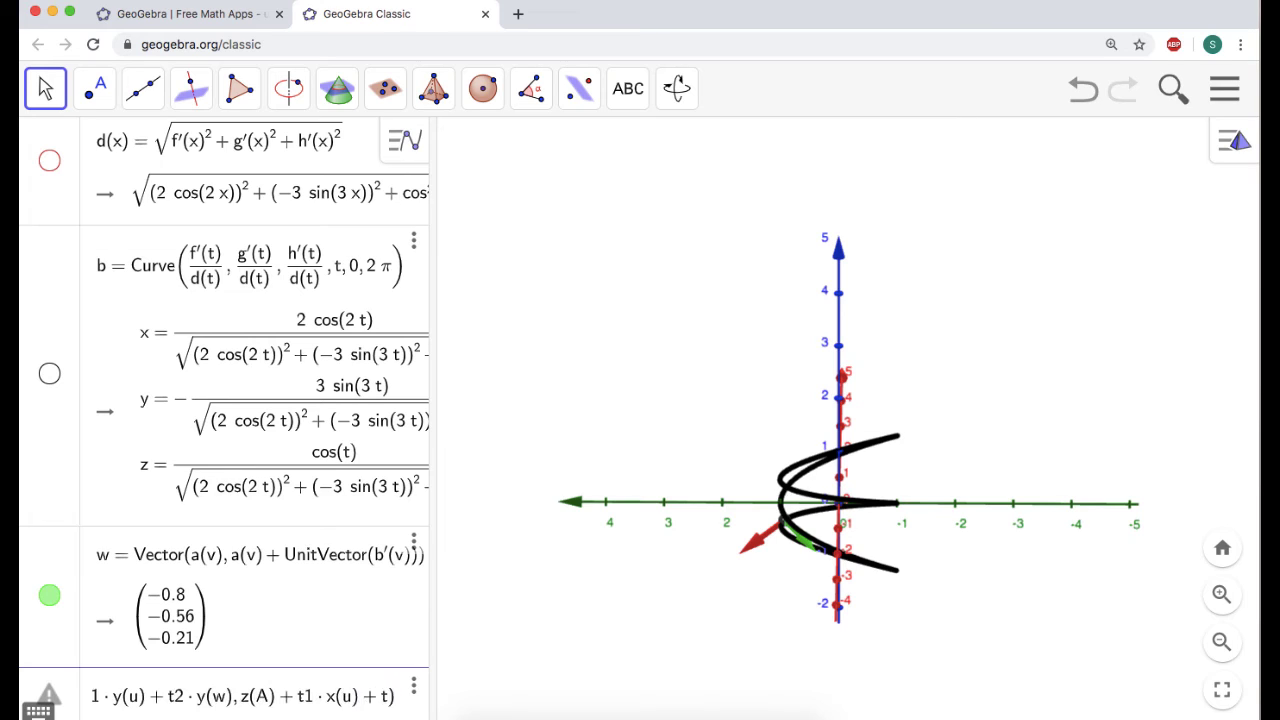
type("*(")
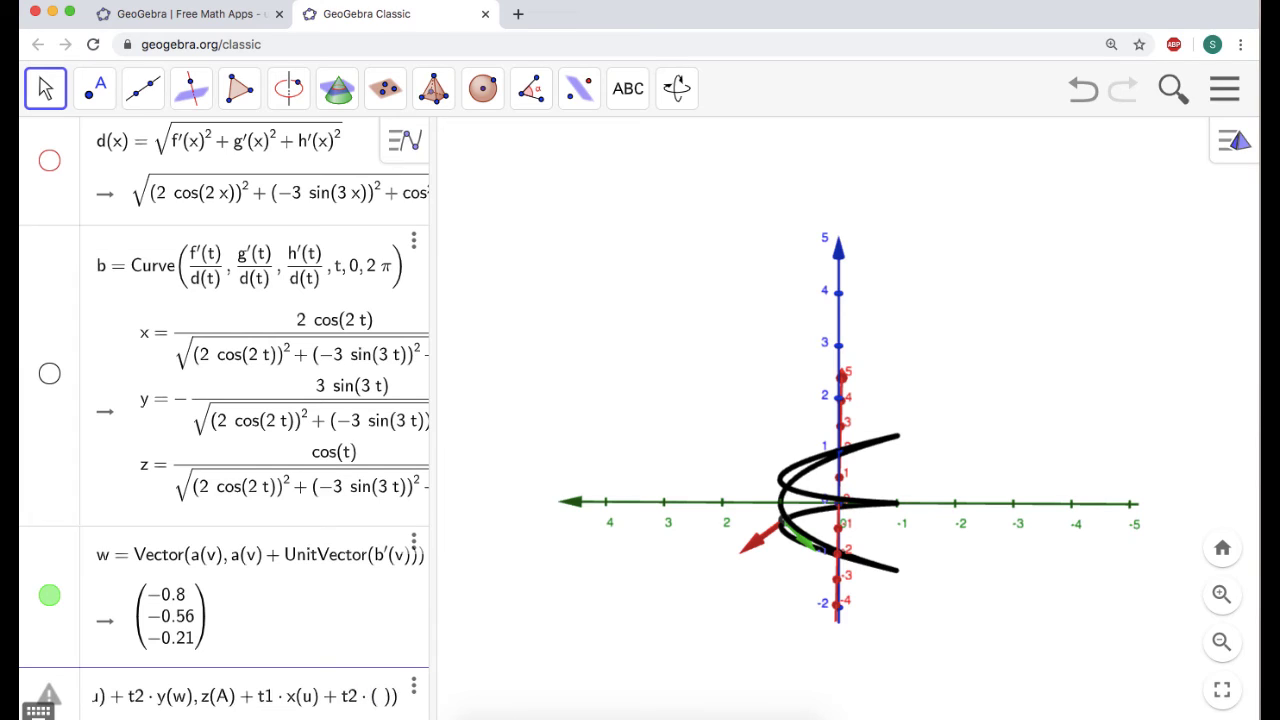
Complete the z component z(A)+t1*z(u)+t2*z(w), add ranges t1, t2 from 0 to 1, and enter it
double_click(291, 696)
type("z")
key("Right")
type("z")
key("Right")
type("w")
key("Right")
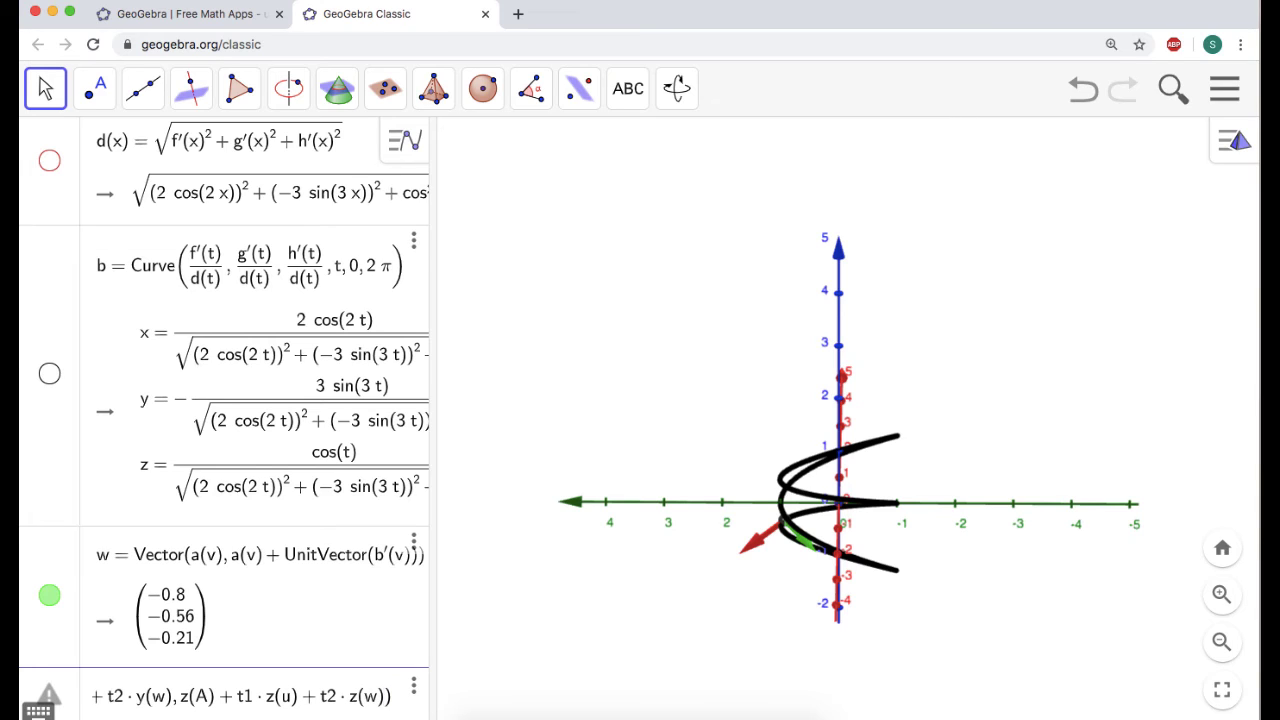
type(", t1")
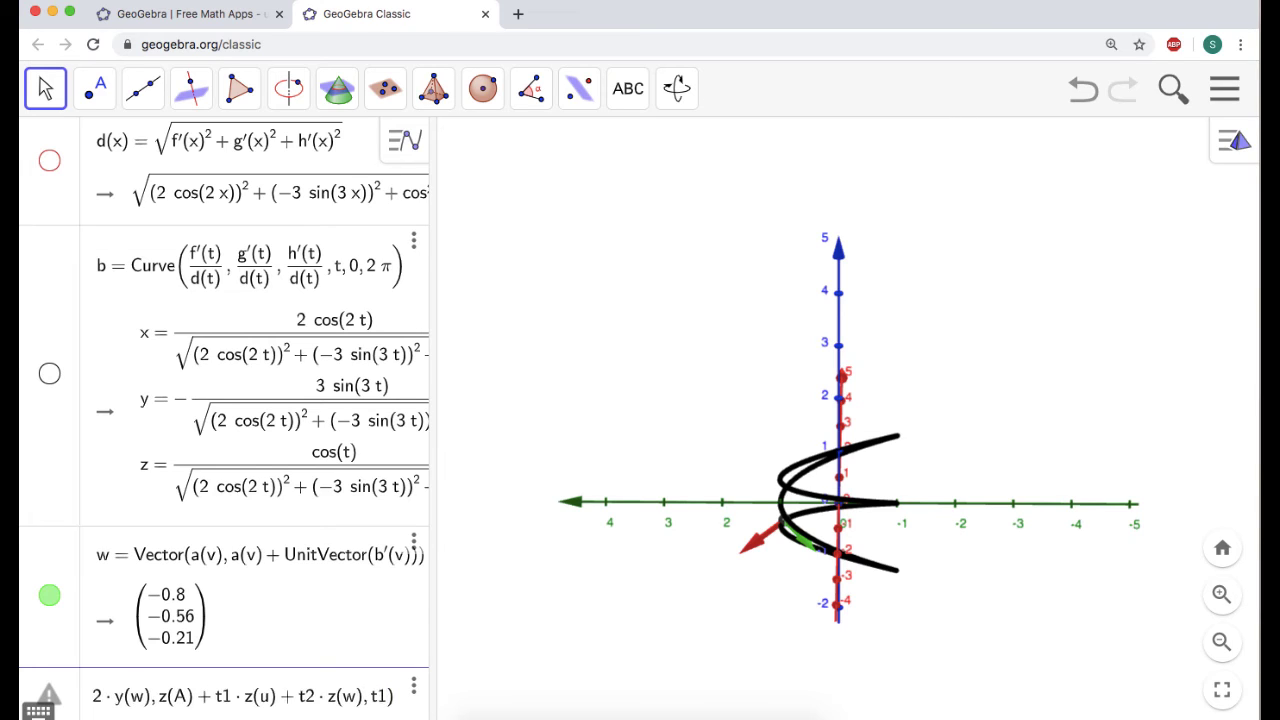
type(", ")
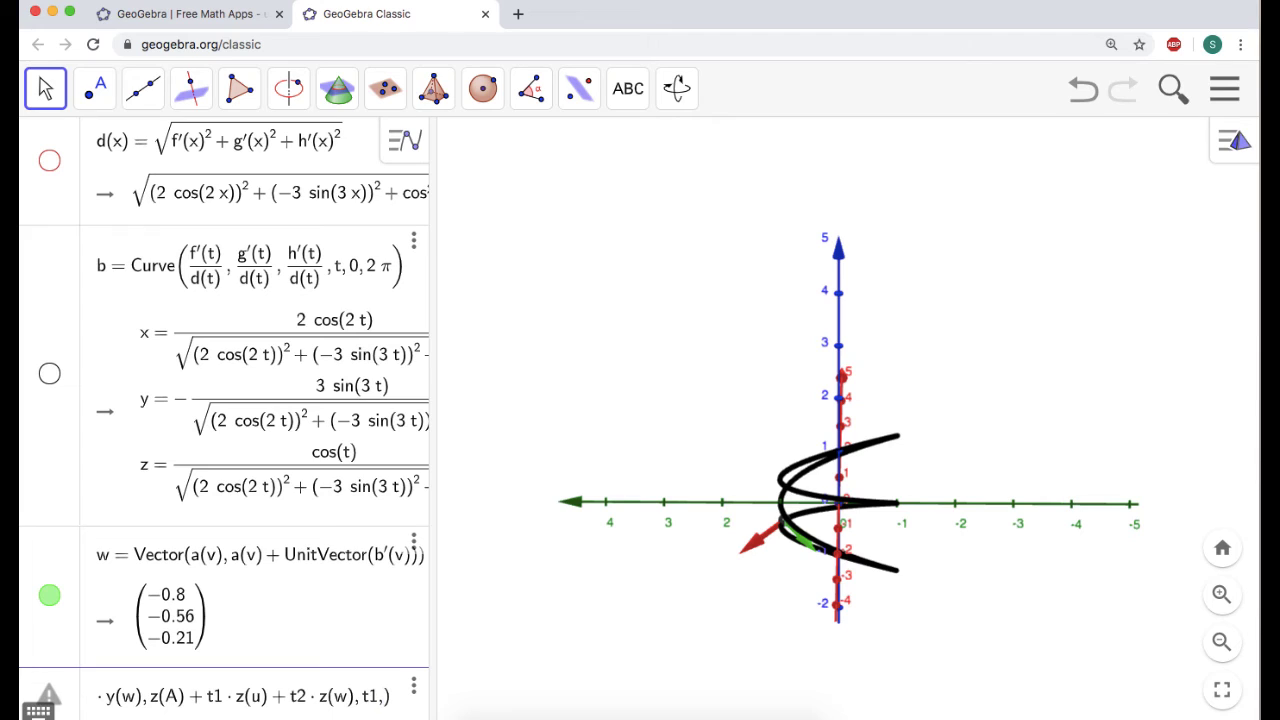
type("0, 1")
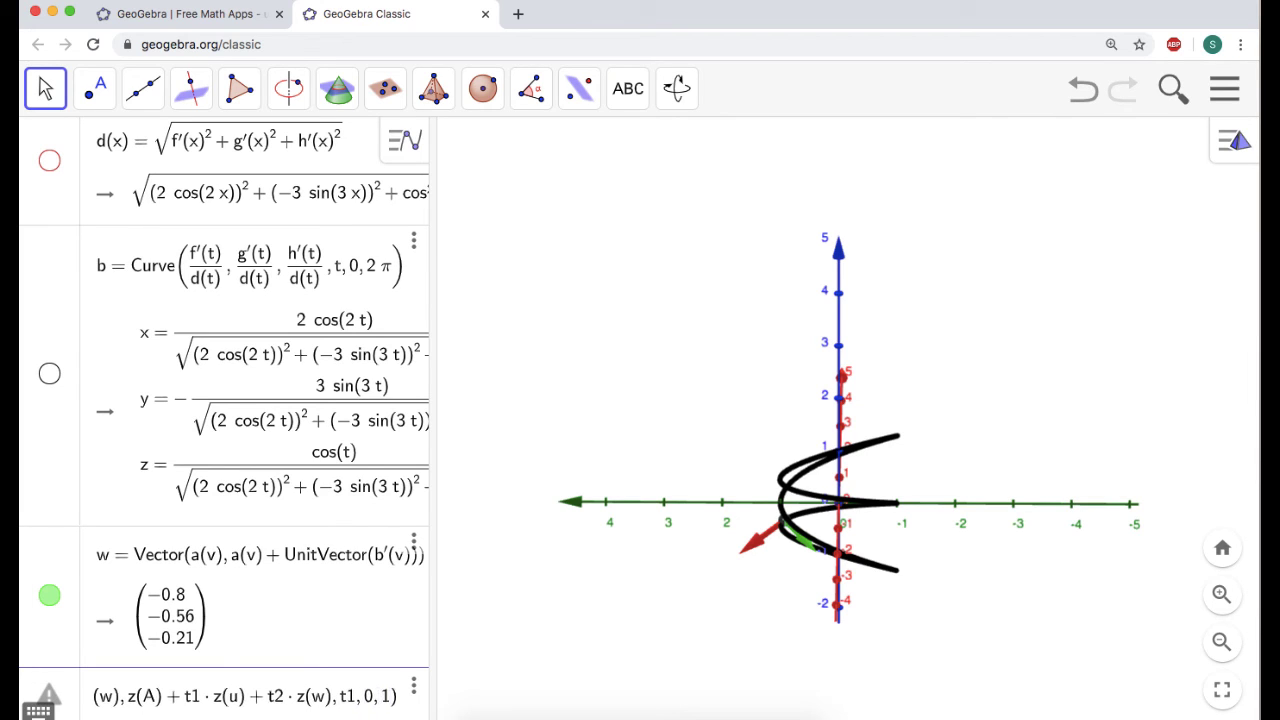
type(", t2, 0")
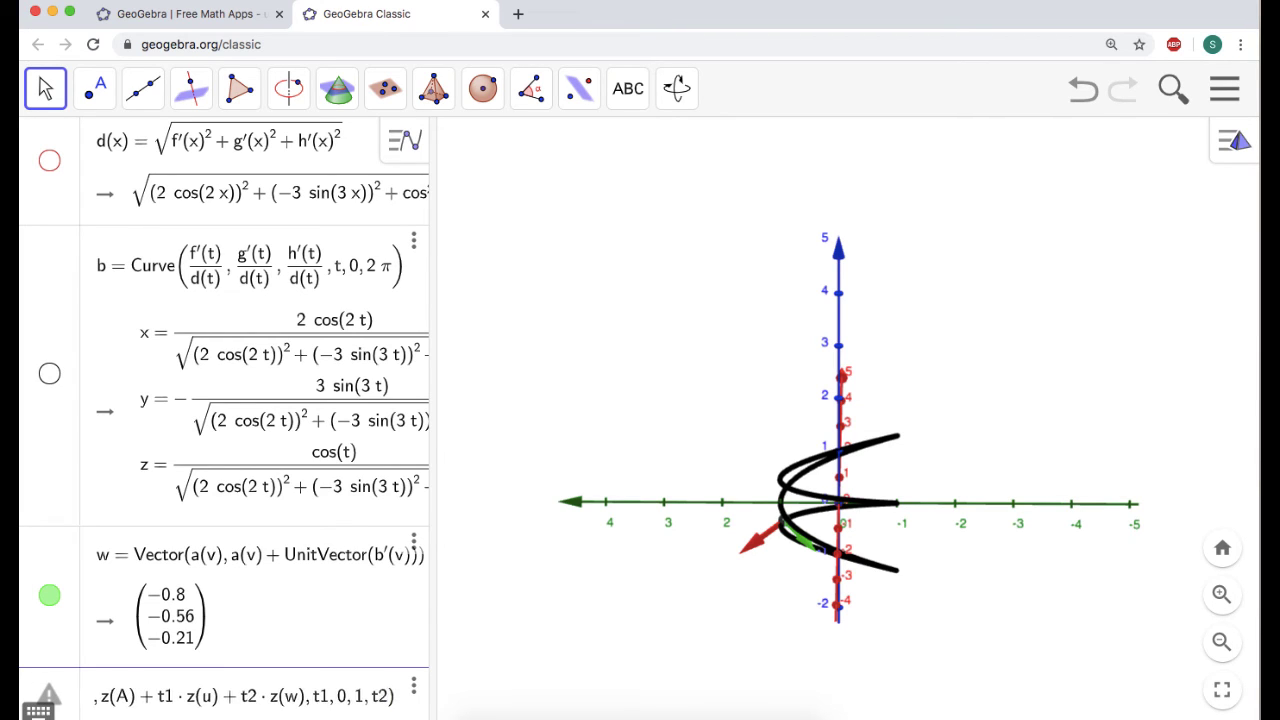
type(", 1")
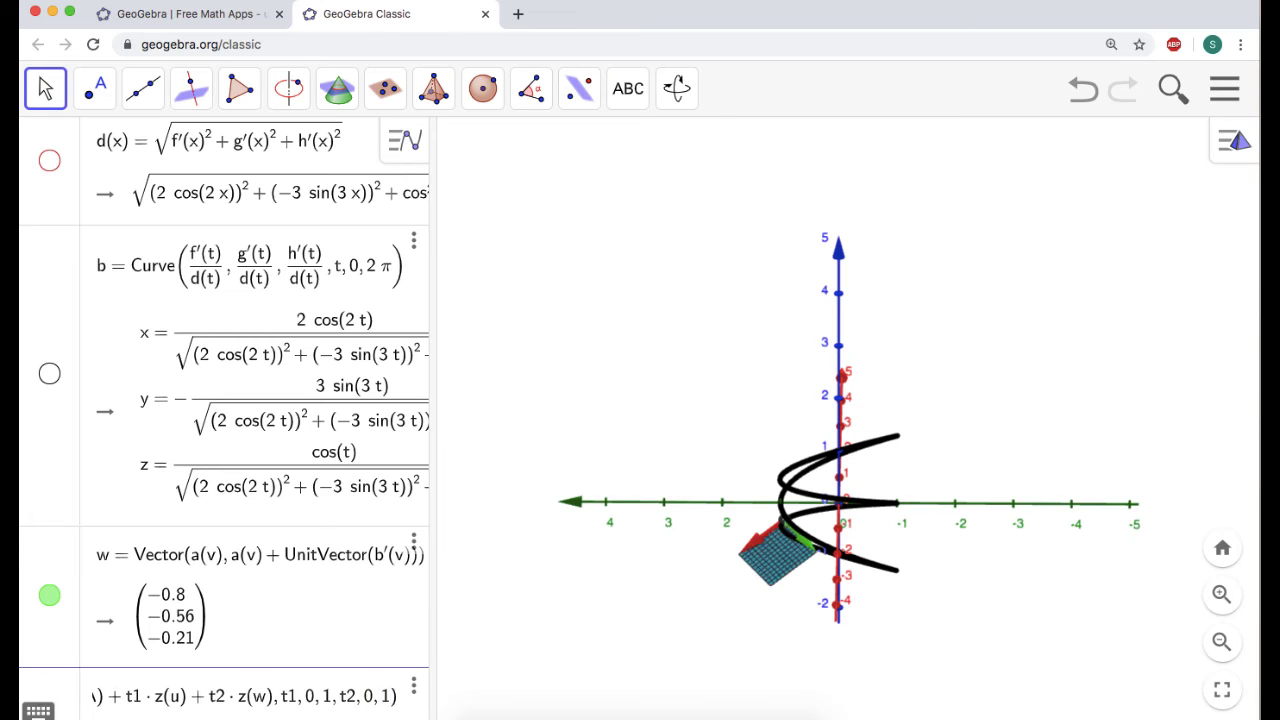
key("Return")
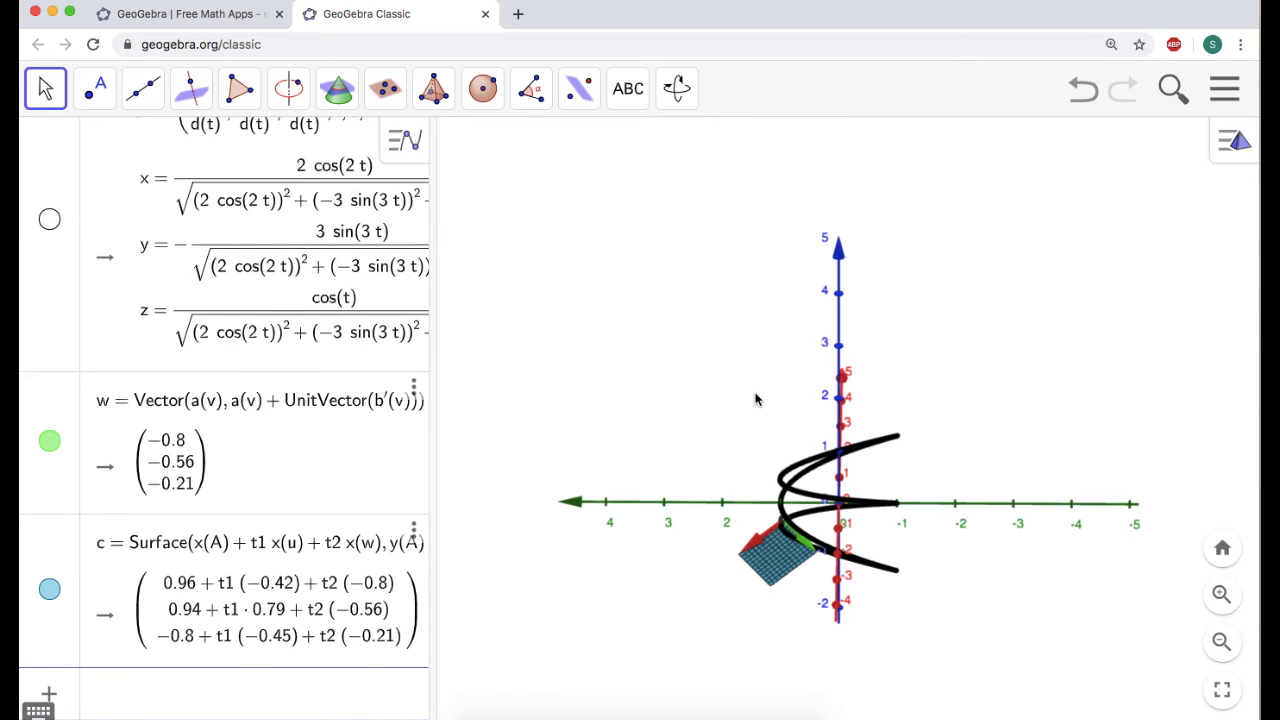
left_click_drag(723, 477, 751, 461)
scroll(137, 345, "up", 5)
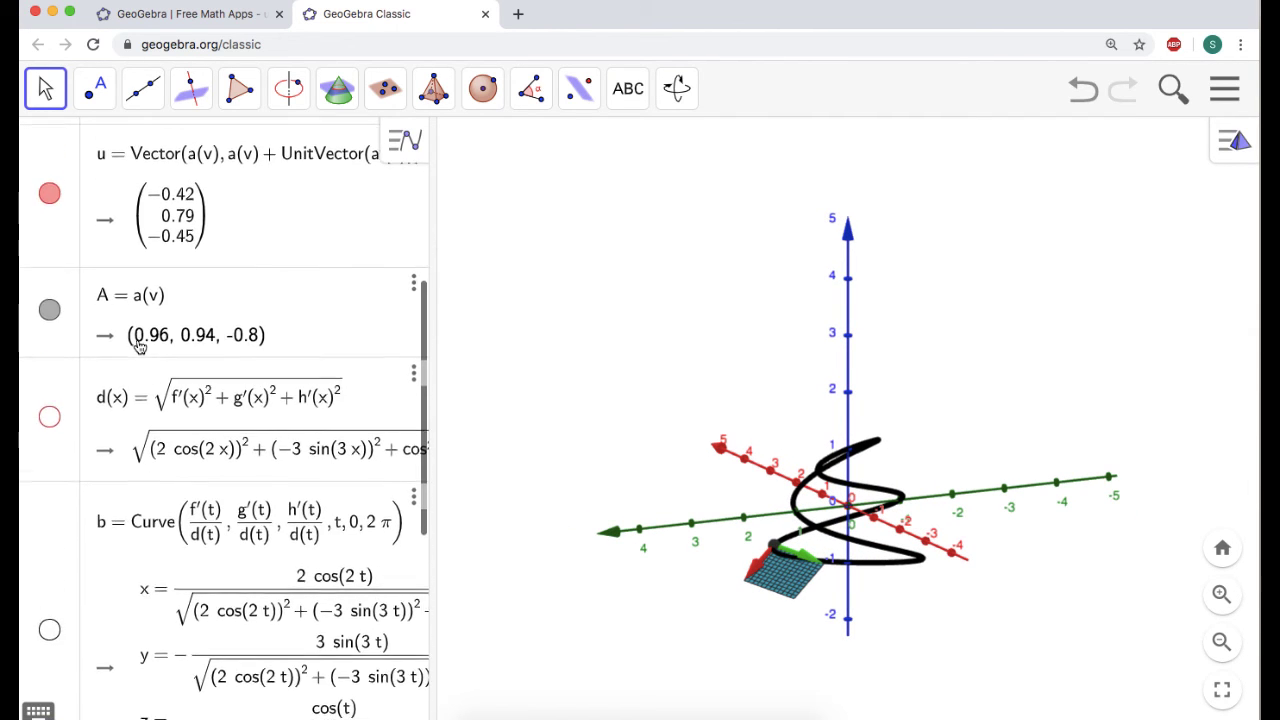
scroll(140, 347, "down", 5)
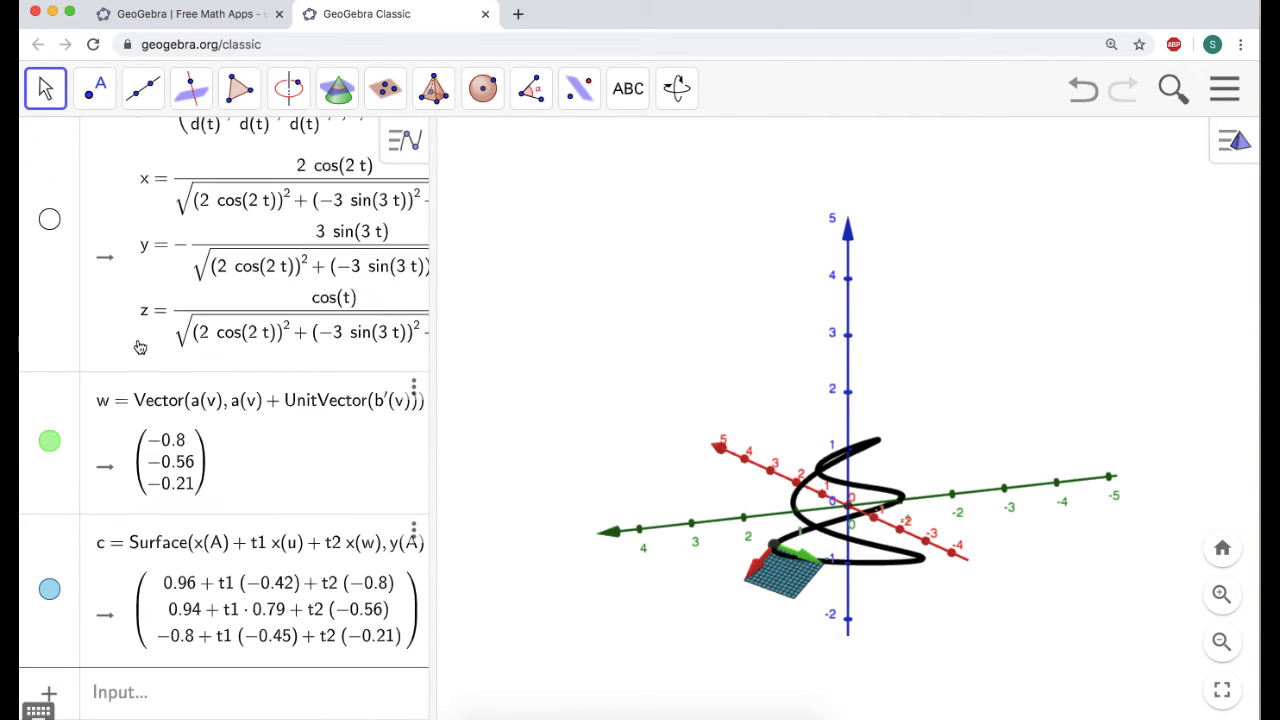
Extend surface c's t1 and t2 ranges to run from 0 to 2
left_click(323, 557)
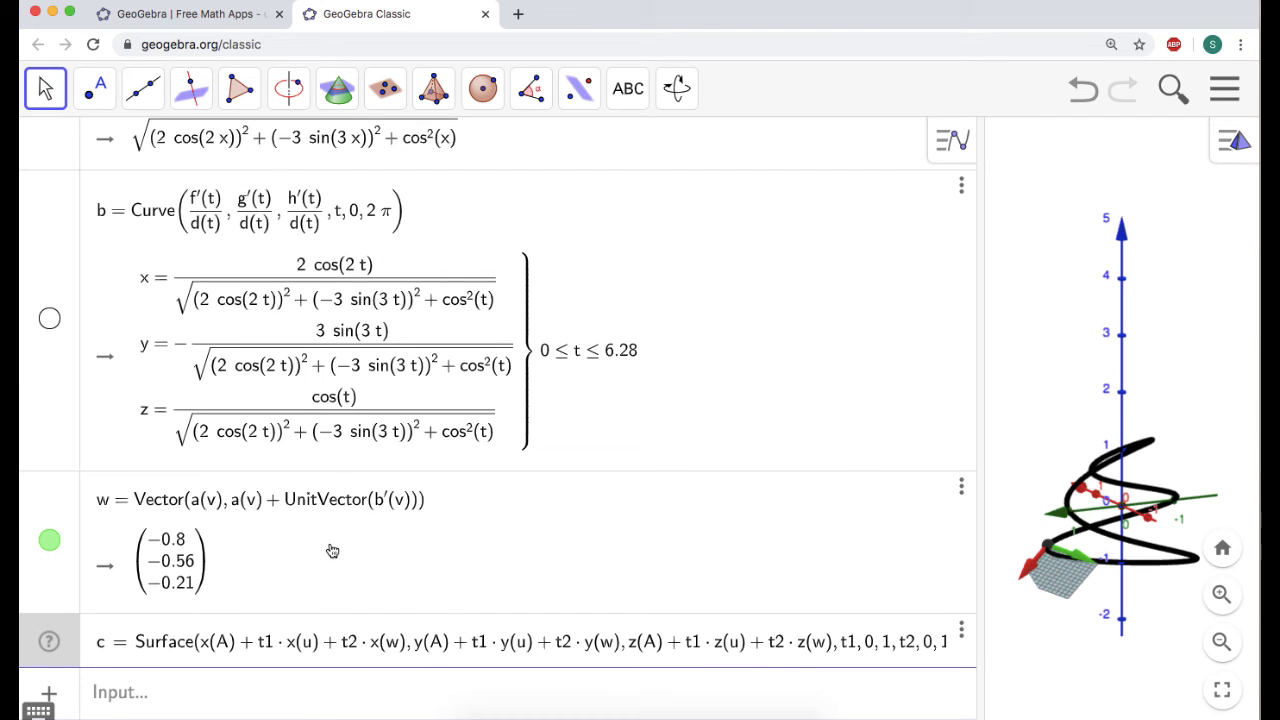
left_click(886, 650)
key("BackSpace")
type("2")
key("Right")
key("Right")
key("Right")
key("Right")
key("Right")
key("Right")
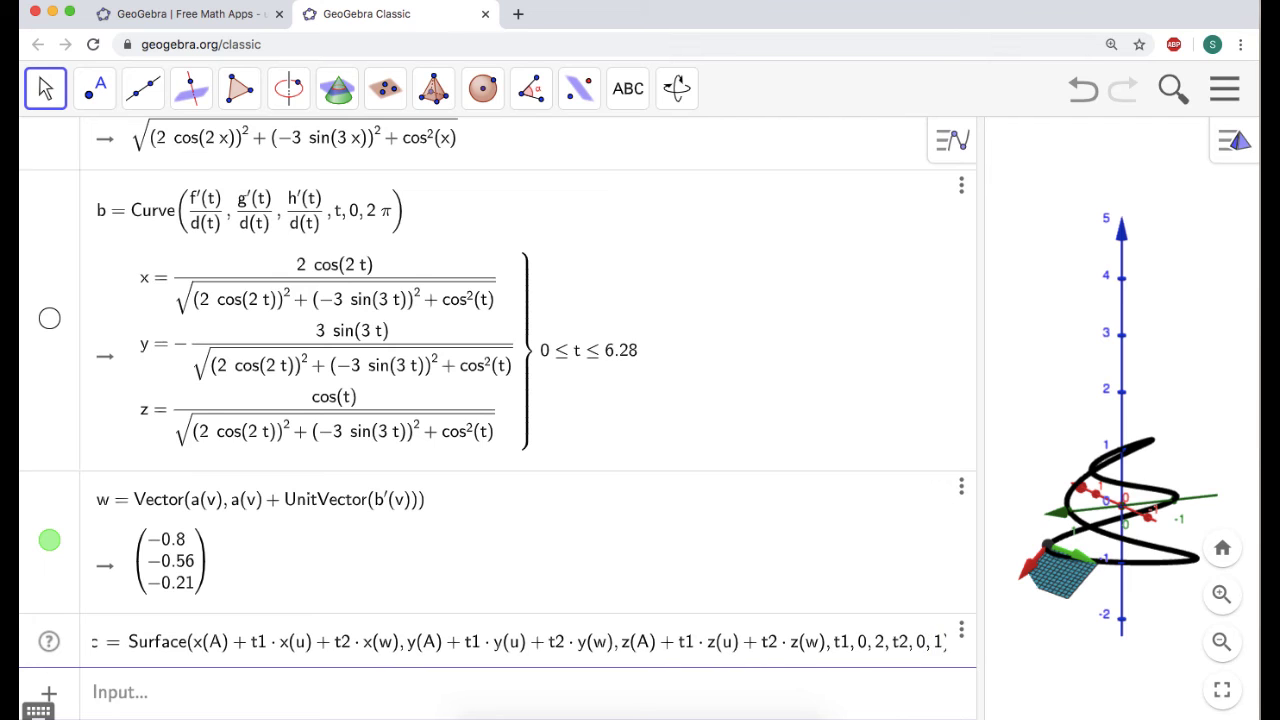
key("BackSpace")
type("2")
key("Return")
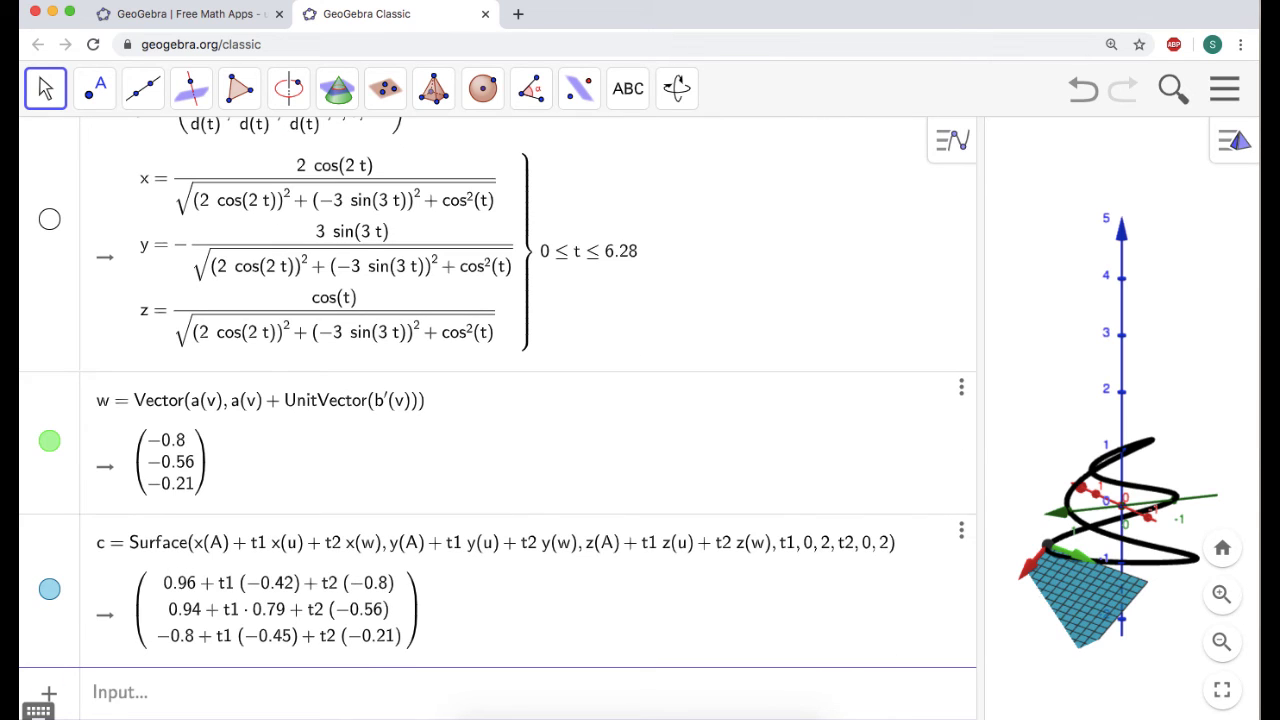
Restore surface c's t1 and t2 ranges to 0 to 1 and widen the 3D view
left_click(880, 545)
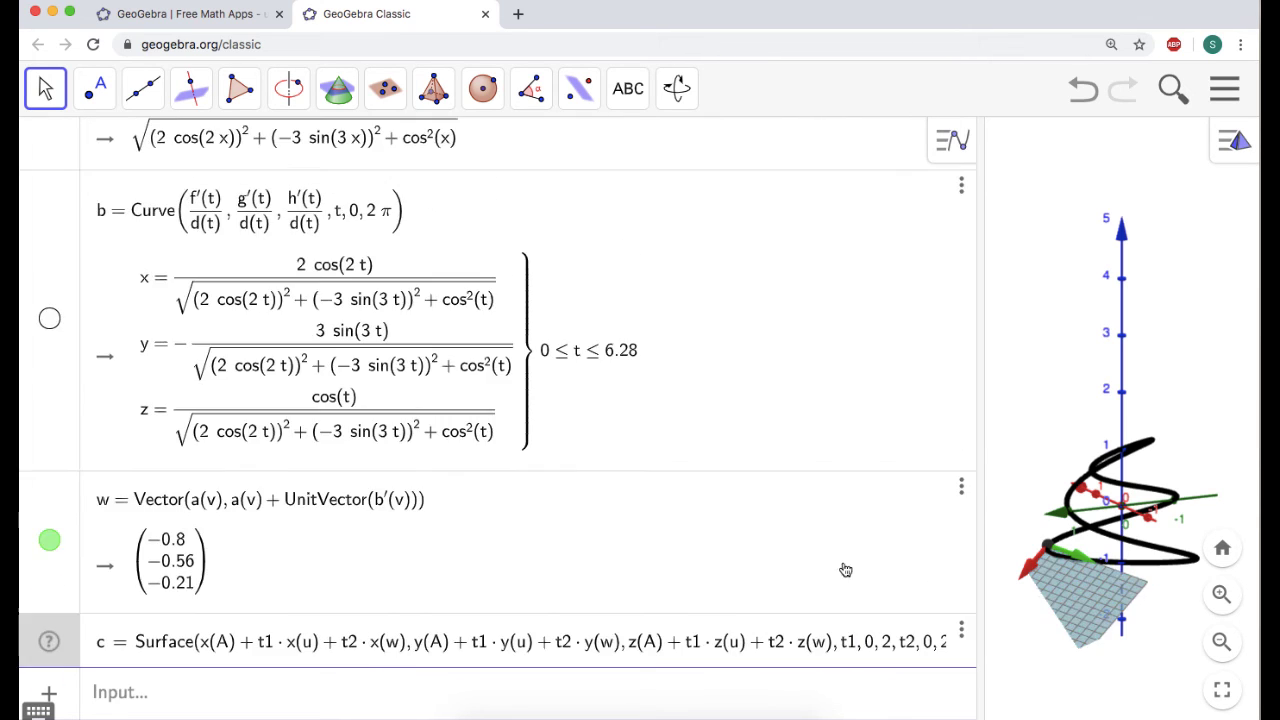
left_click(886, 648)
key("BackSpace")
type("1")
key("Right")
key("Right")
key("Right")
key("Right")
key("Right")
key("Right")
key("Right")
key("Right")
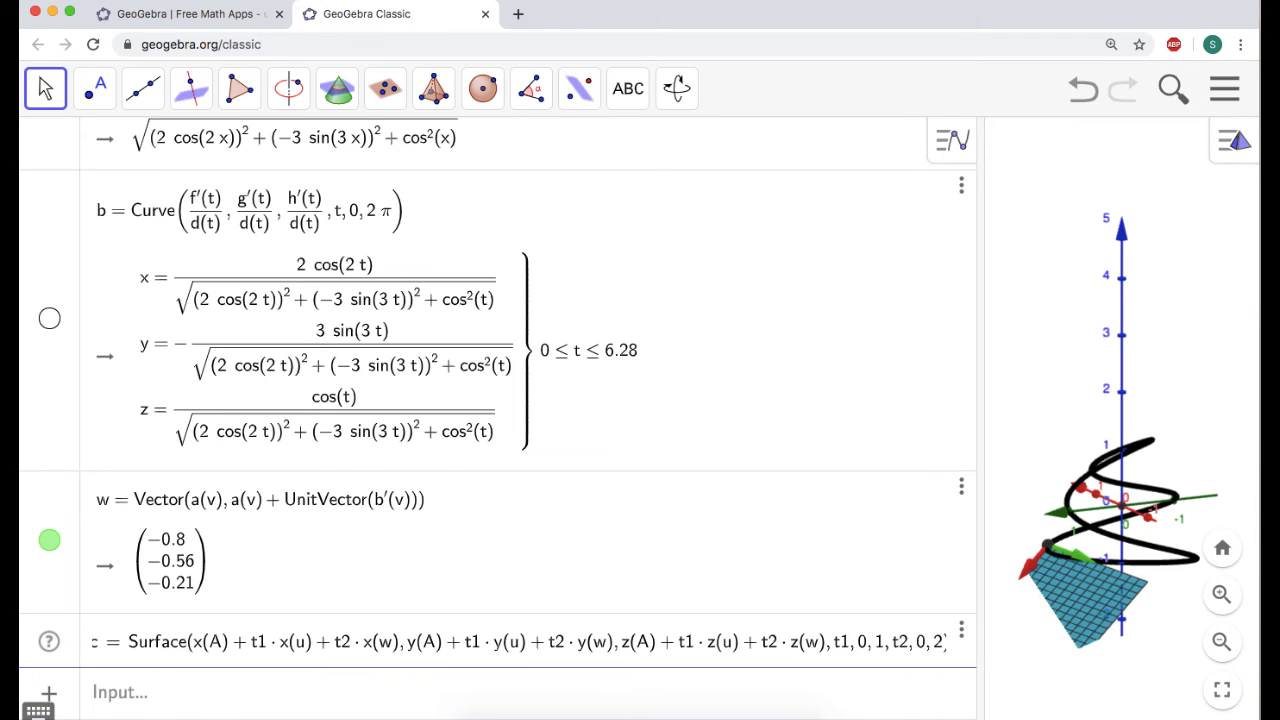
key("BackSpace")
type("1")
key("Return")
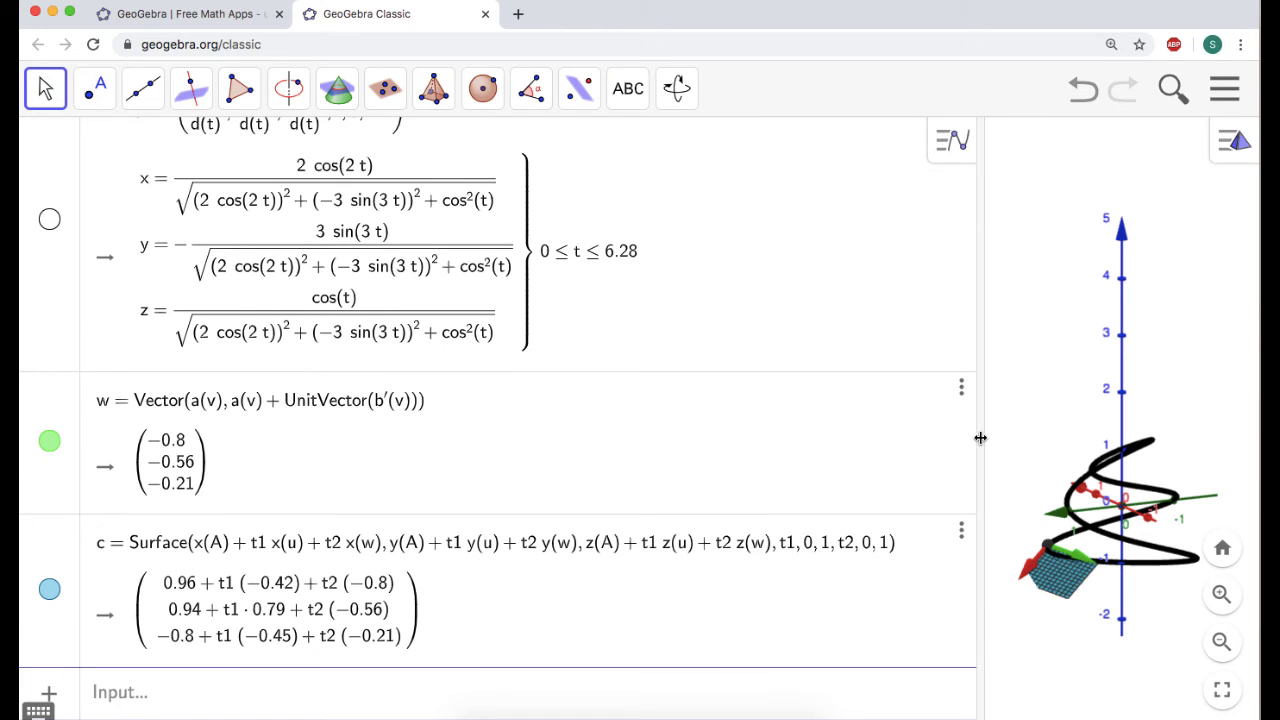
left_click_drag(980, 443, 535, 444)
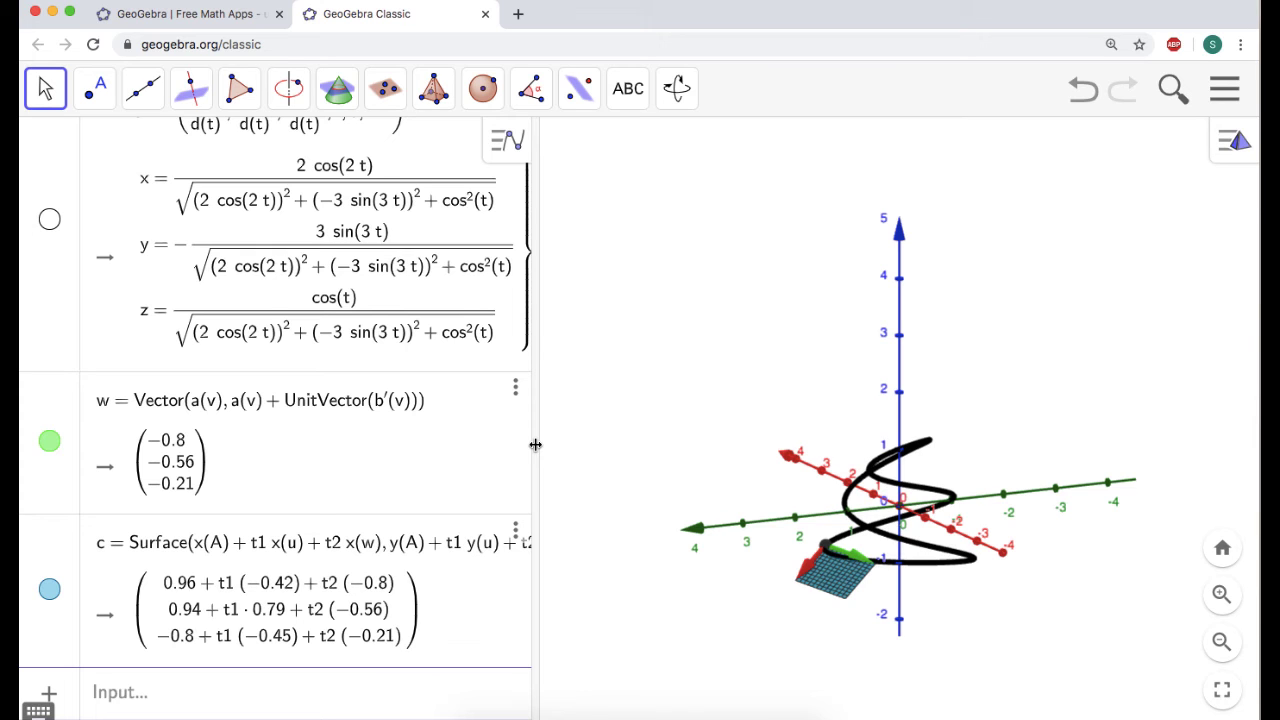
Zoom in, start animating slider v, hide the 3D axes and rotate the scene
scroll(390, 443, "up", 5)
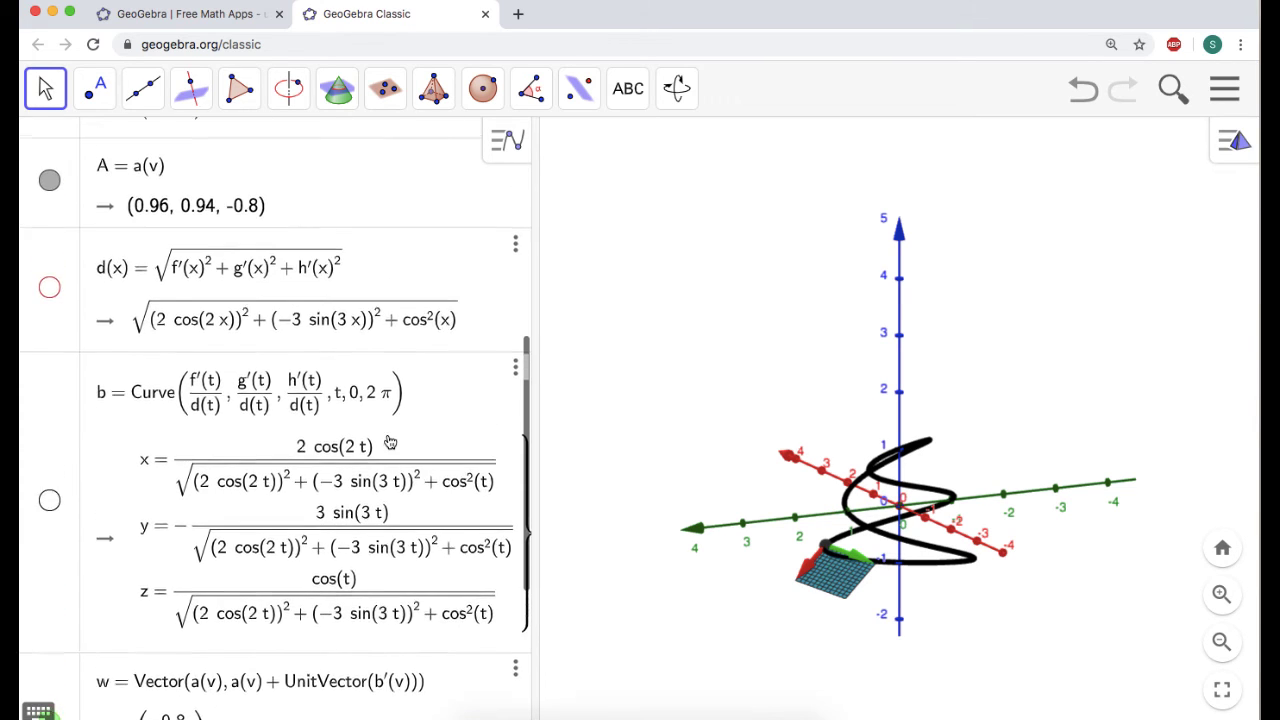
scroll(390, 443, "up", 5)
scroll(390, 443, "up", 1)
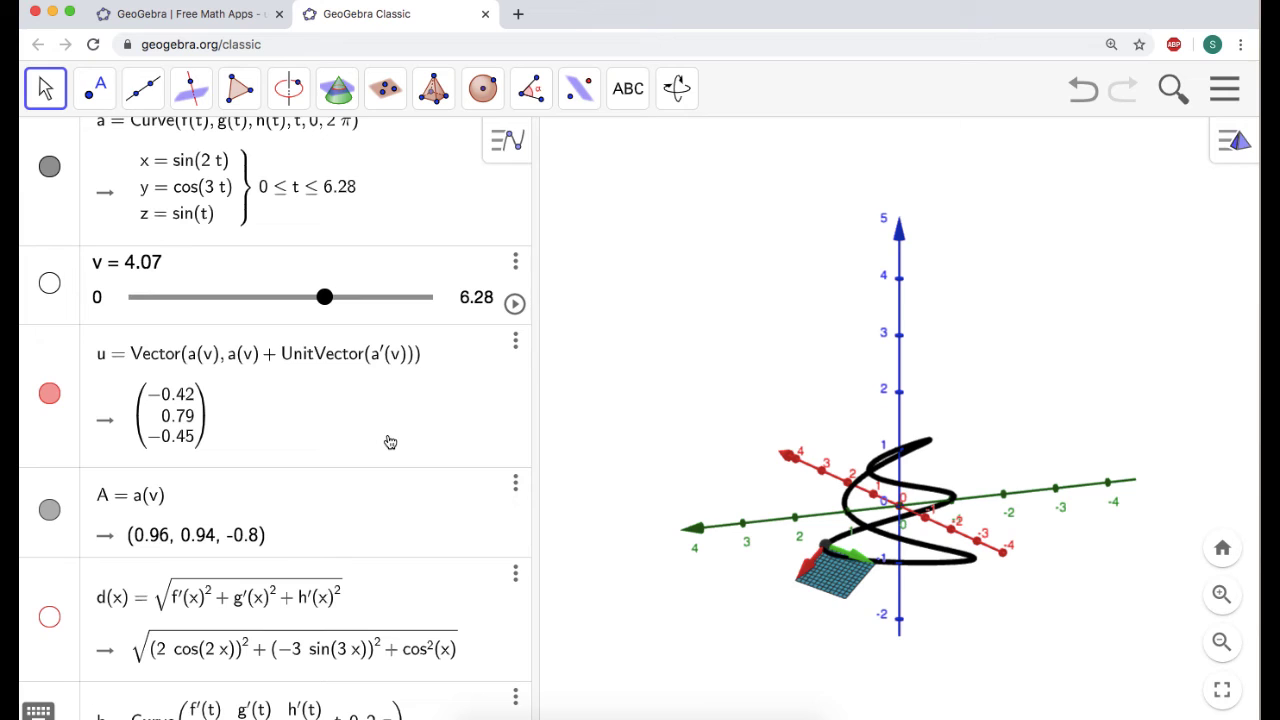
left_click(514, 305)
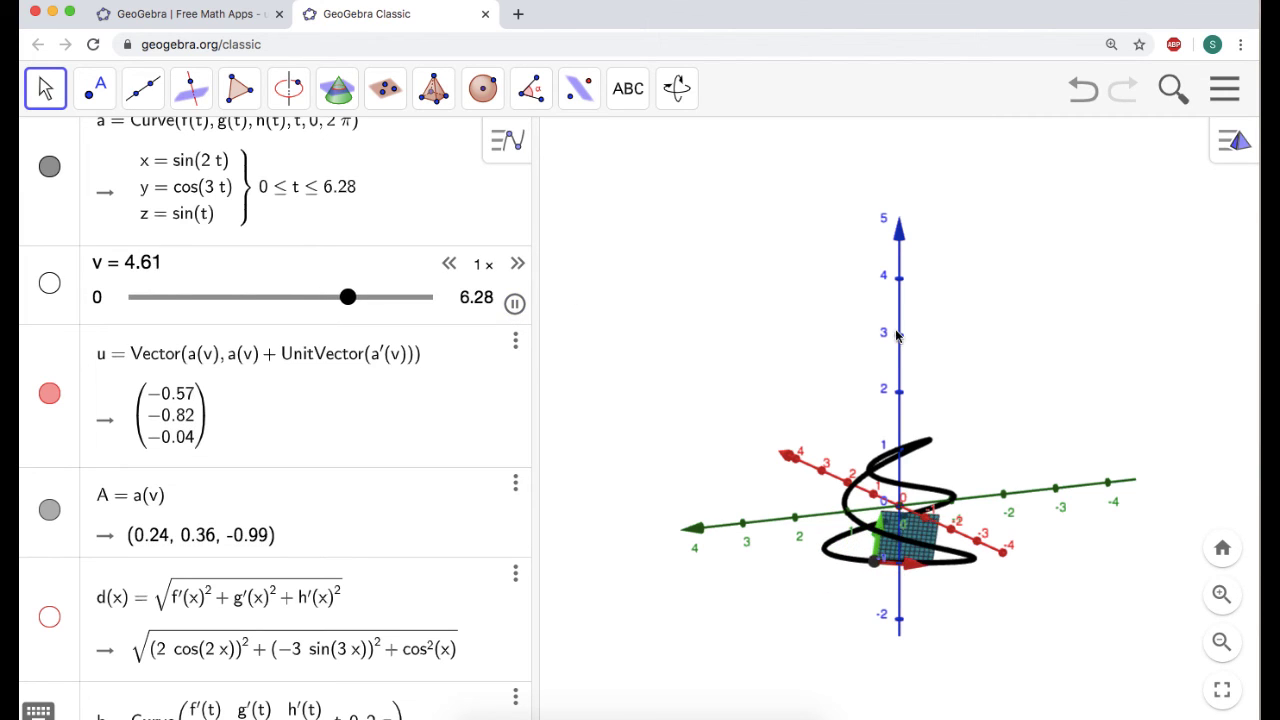
right_click(1000, 424)
left_click(1034, 440)
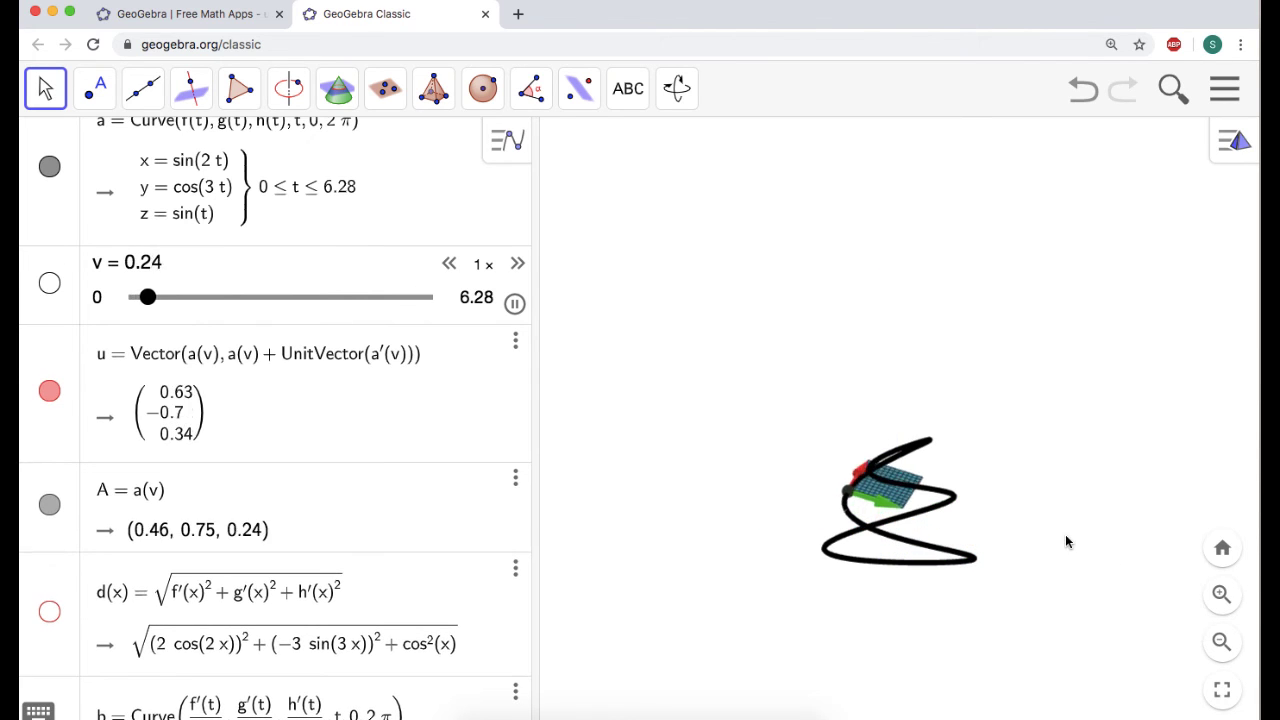
left_click_drag(1016, 528, 991, 538)
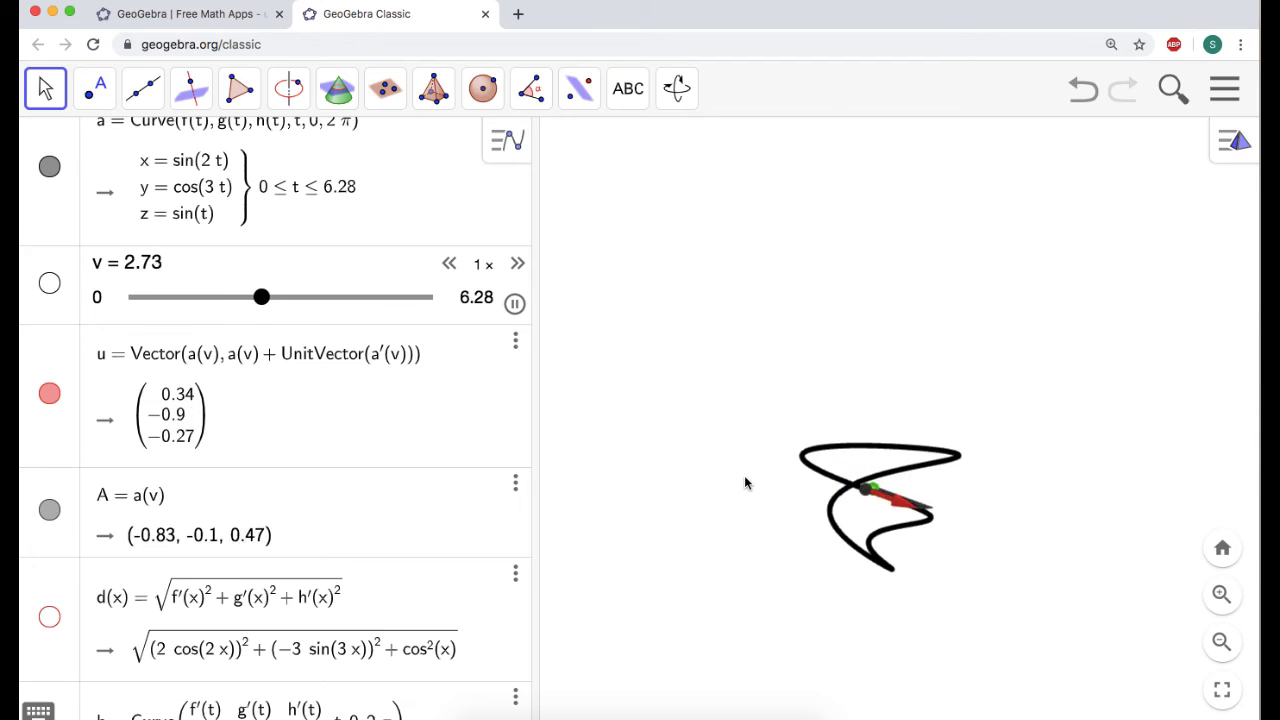
Pause the animation at v = 3.71 and turn the 3D axes back on
left_click(512, 305)
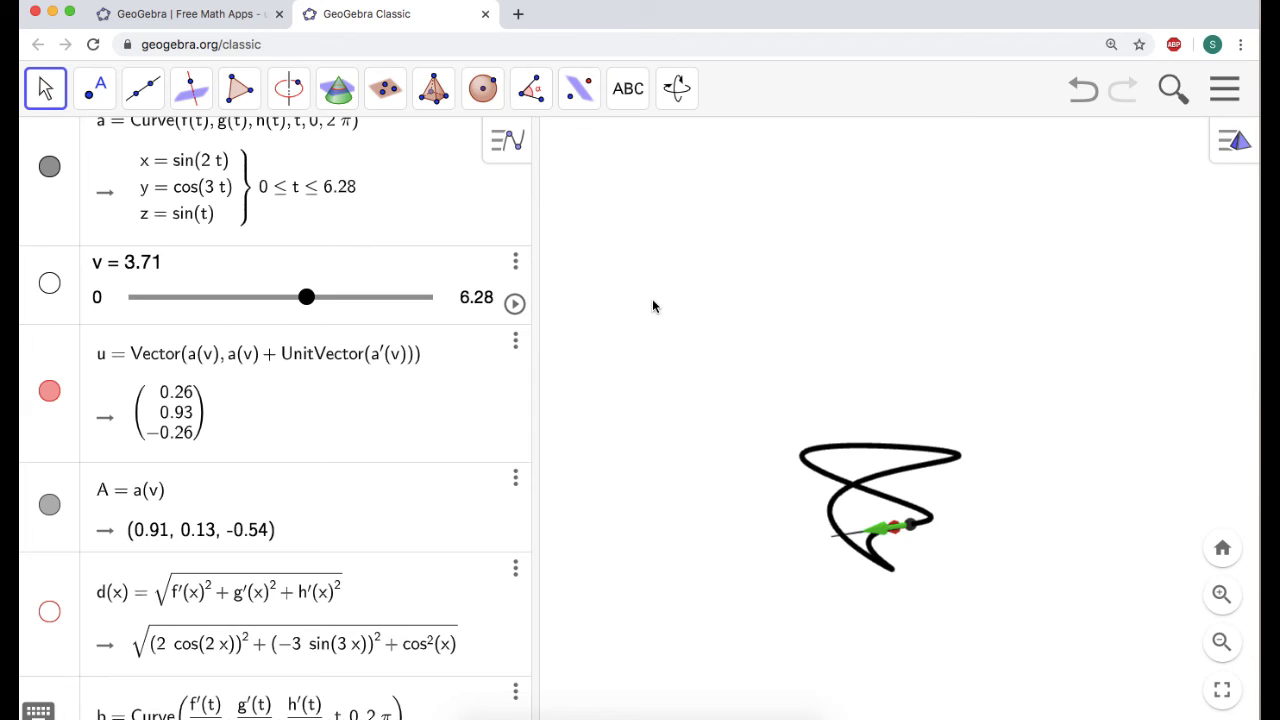
scroll(303, 372, "down", 6)
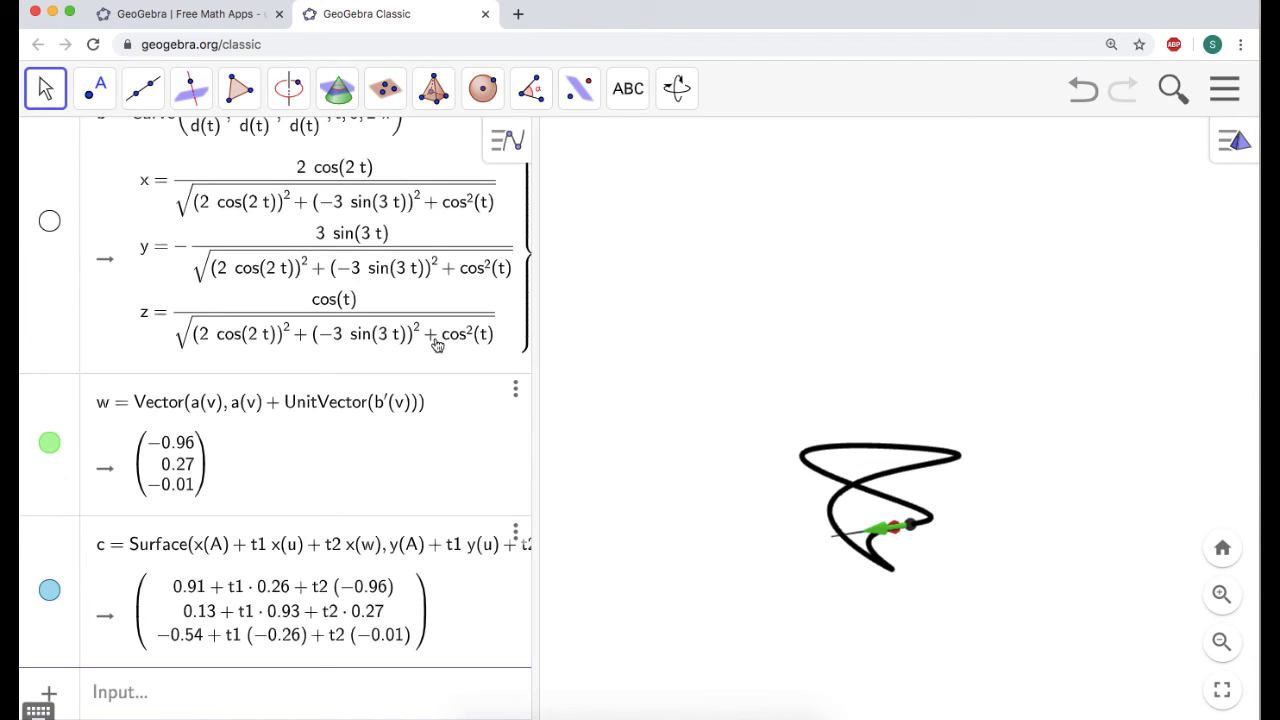
scroll(437, 345, "up", 5)
scroll(437, 345, "up", 5)
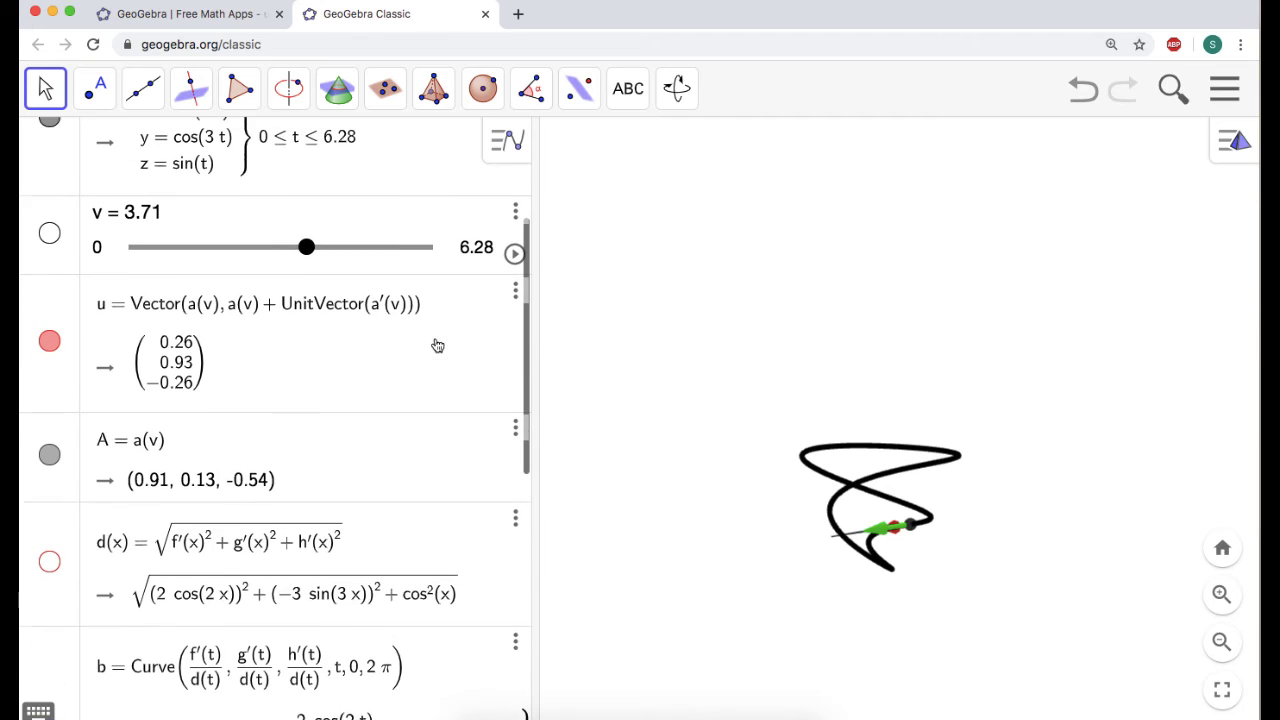
right_click(694, 414)
left_click(737, 427)
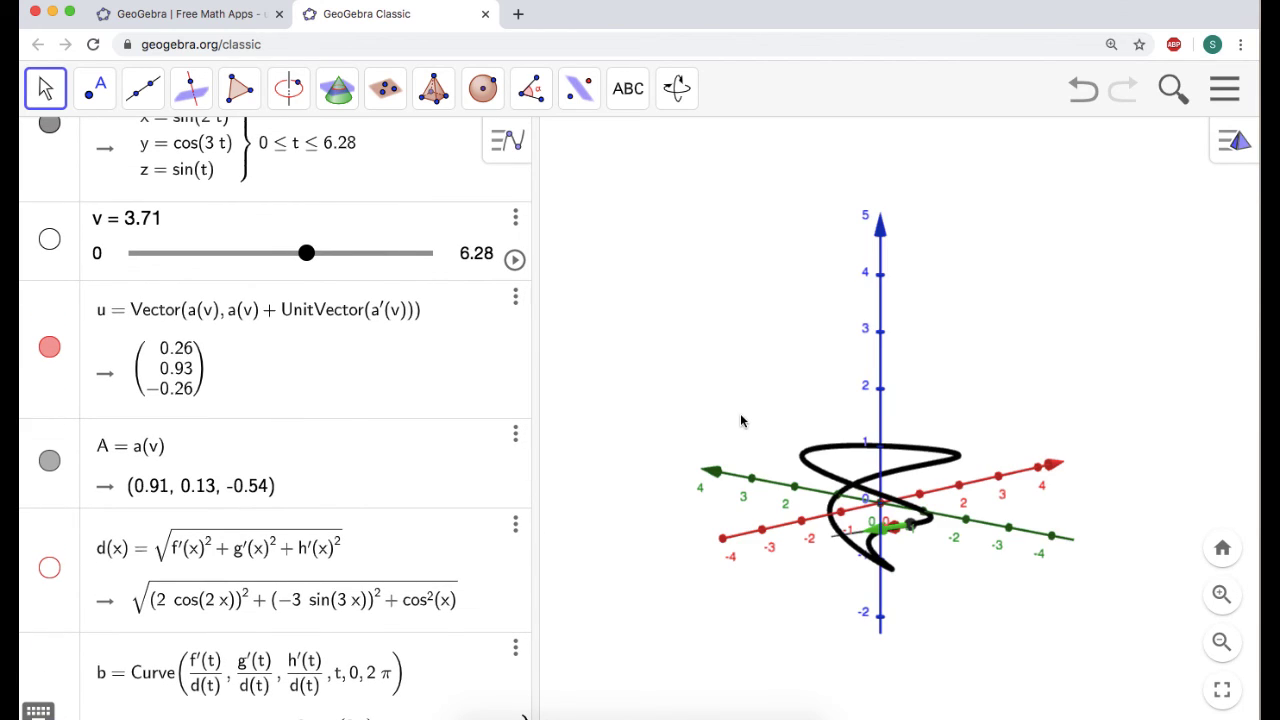
Rotate the 3D scene so the red x-axis is horizontal, then scroll to the Input bar
left_click_drag(781, 425, 835, 440)
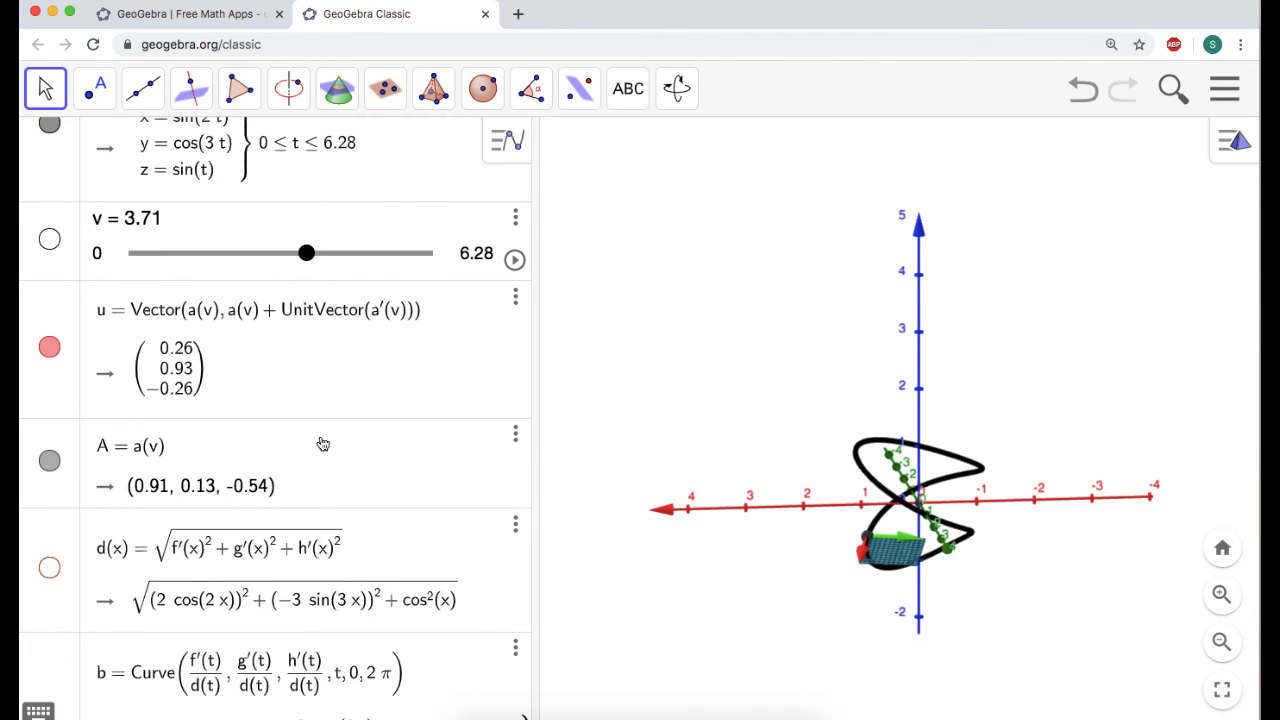
scroll(323, 444, "down", 5)
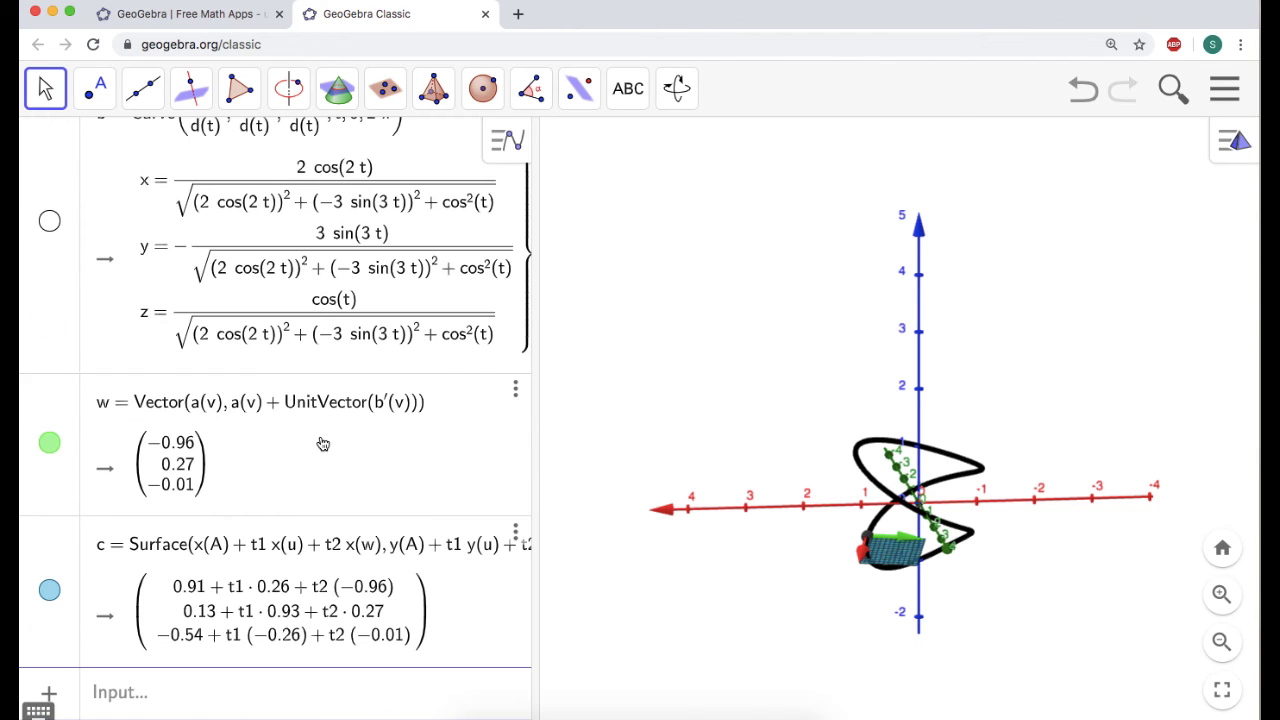
Enter Vector(a(v), a(v) + Cross(u, w)) to create binormal vector e
left_click(157, 696)
type("vcct")
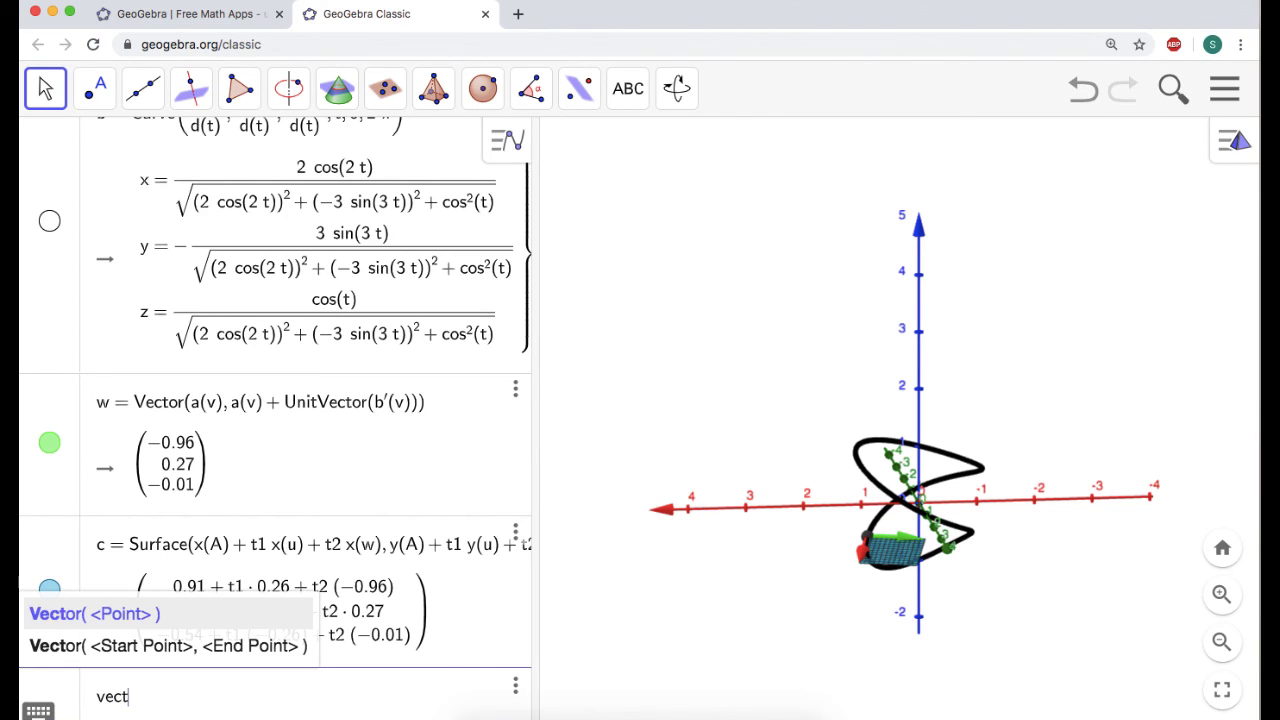
type("or(a)(a(")
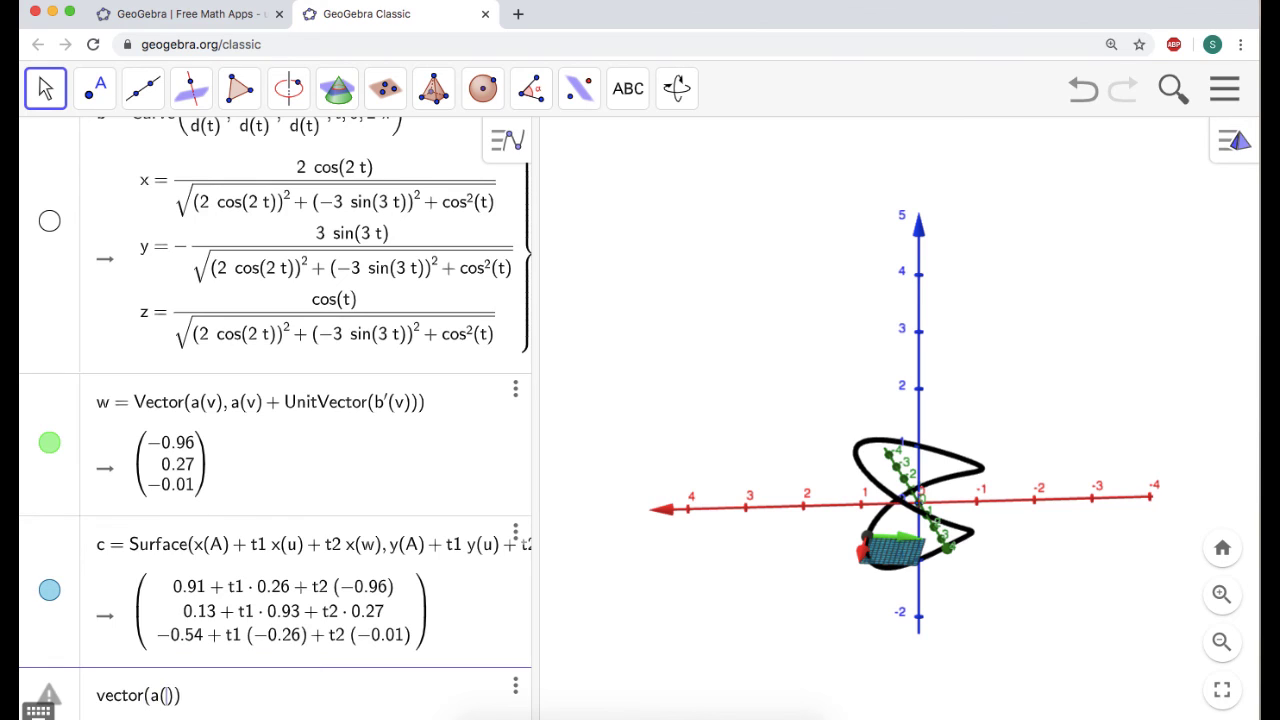
type("v")
type(", a(v")
type("+ cross")
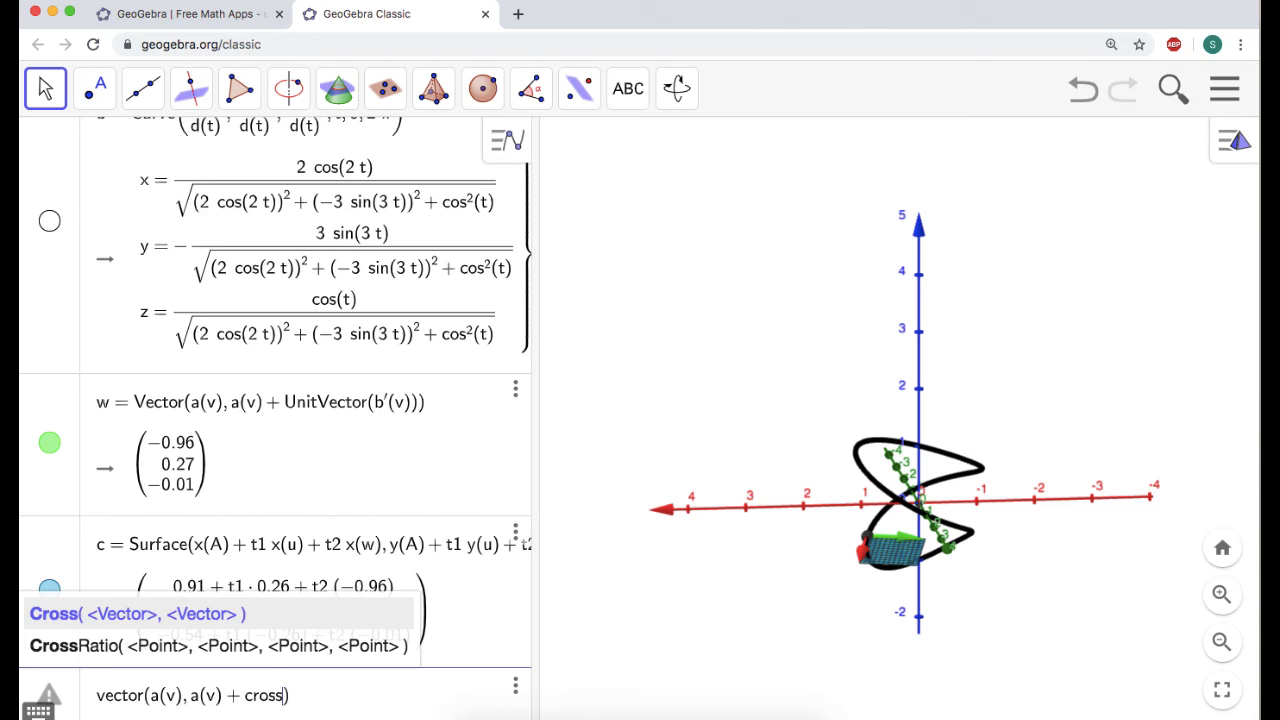
type("(")
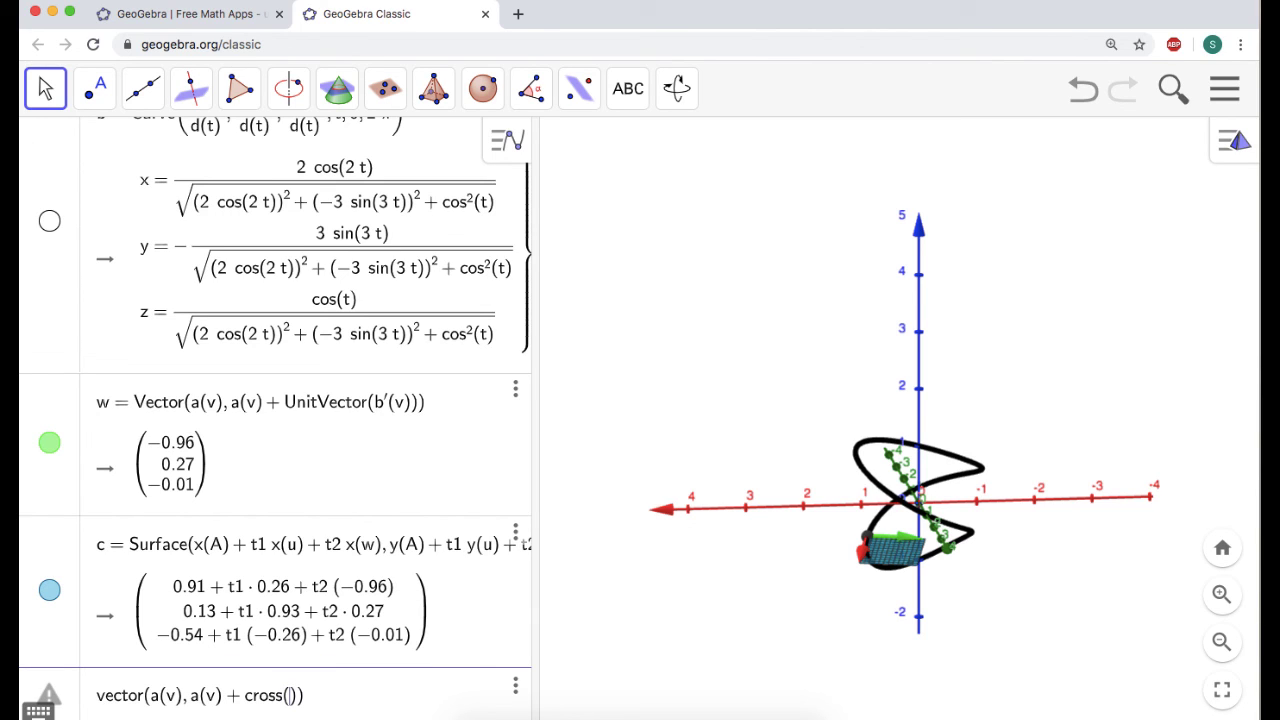
type("u, w")
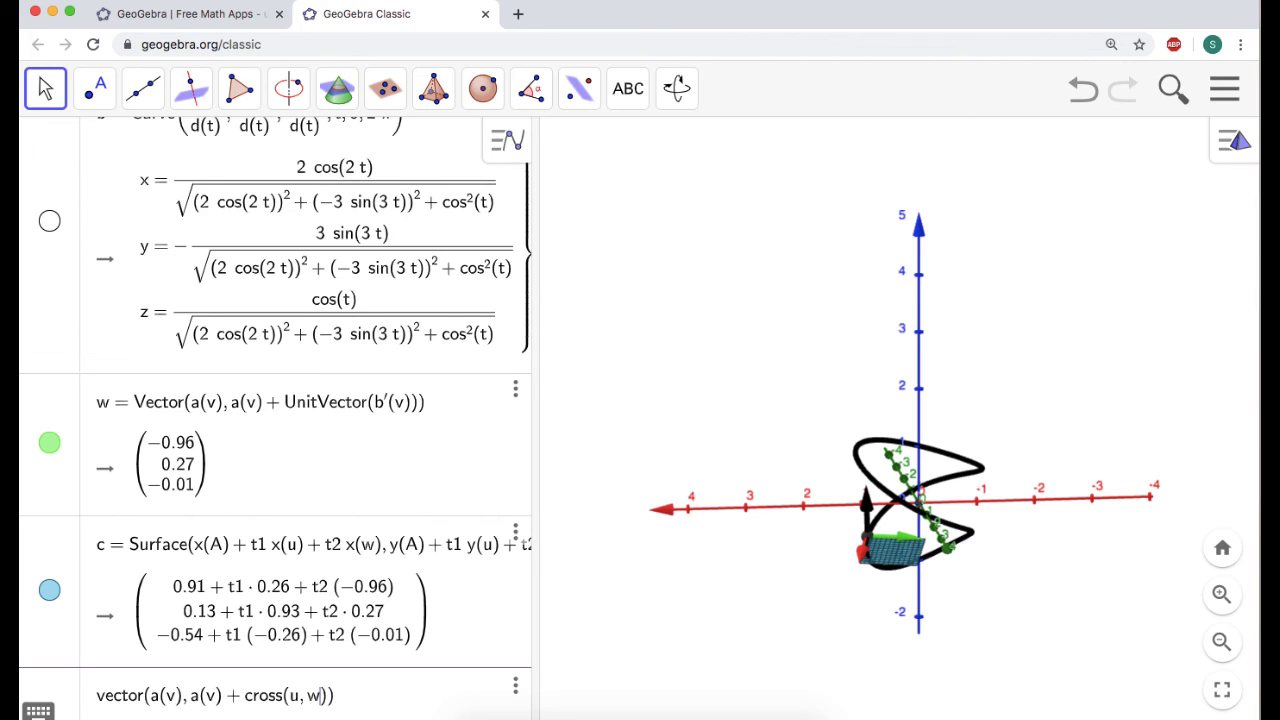
key("Return")
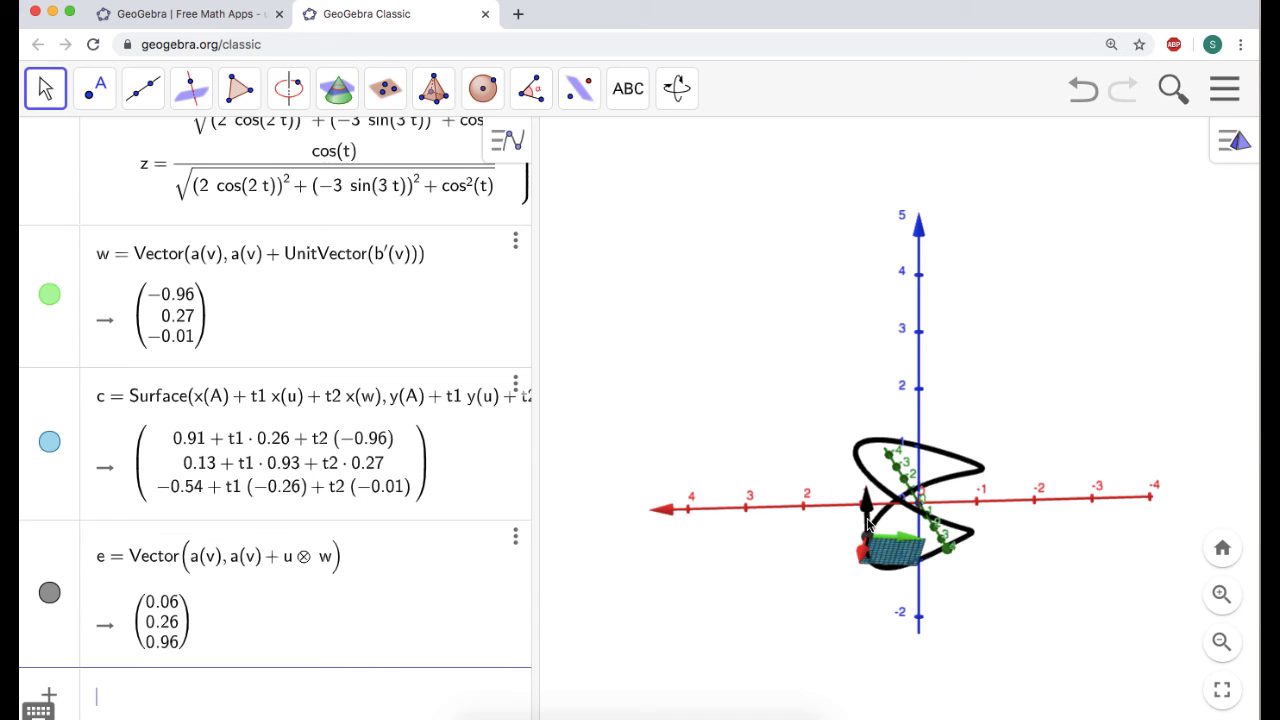
Colour vector e blue in its Settings, then start animating slider v
left_click(516, 540)
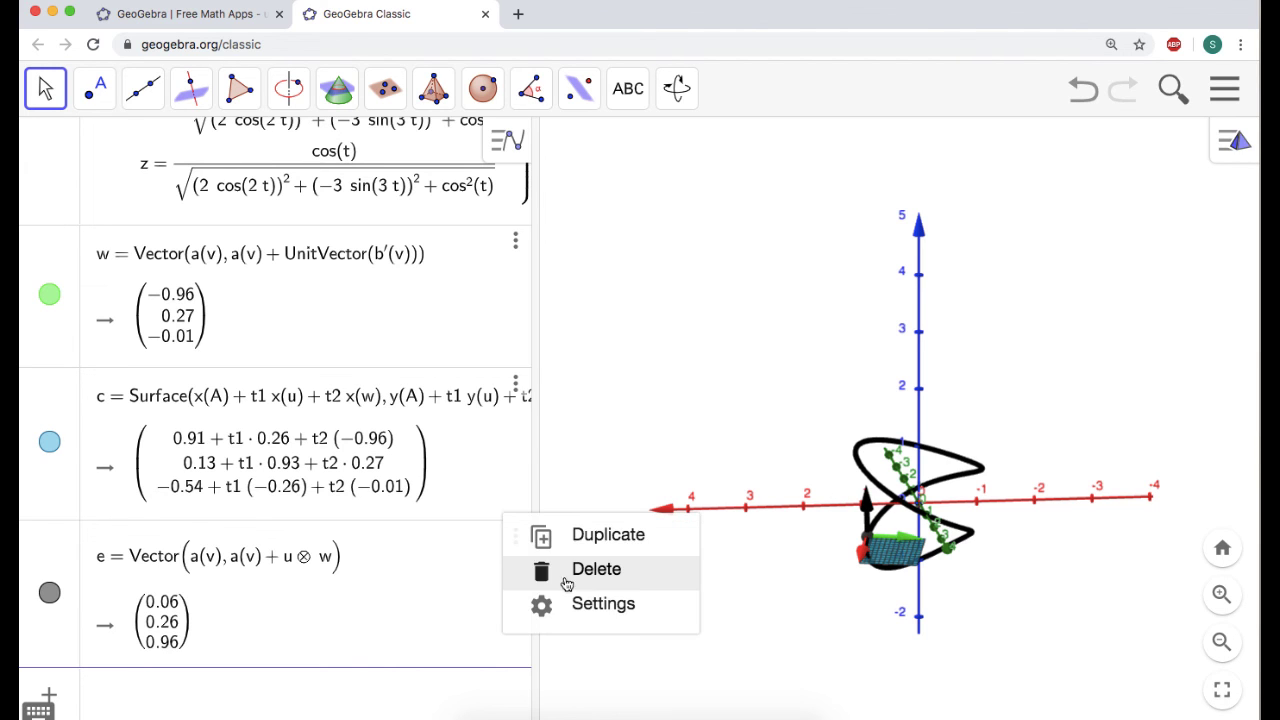
left_click(605, 606)
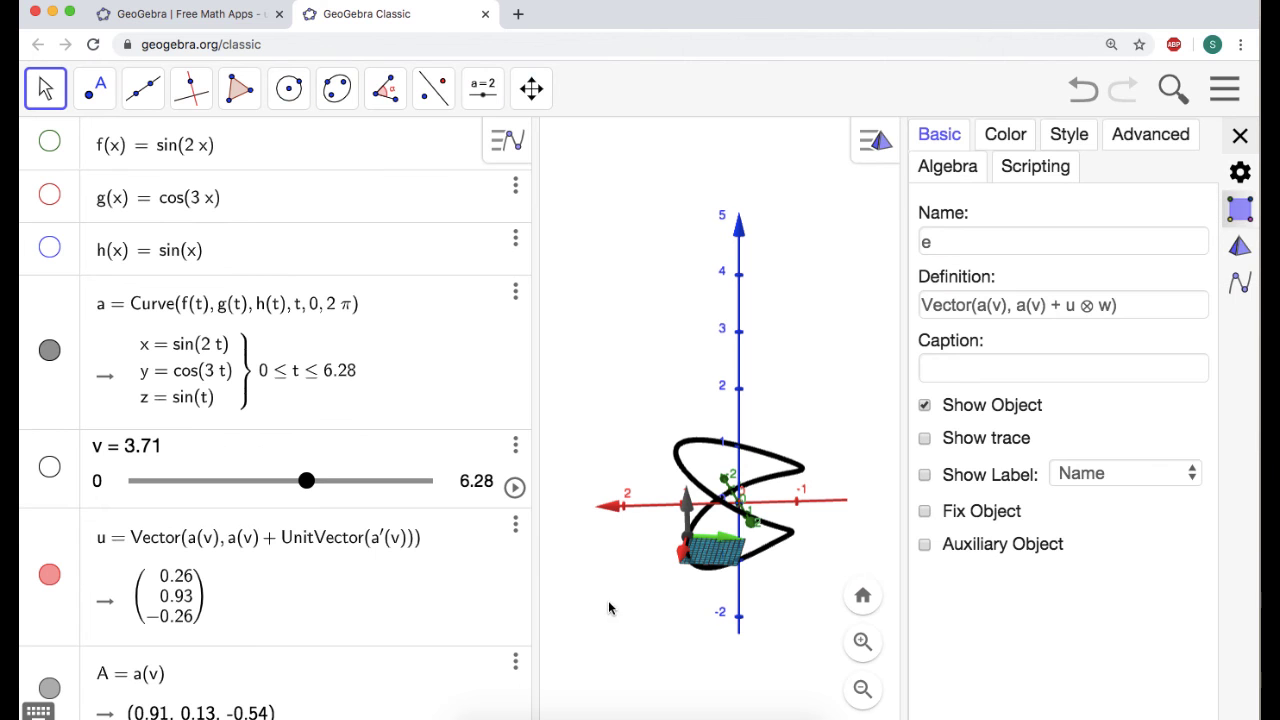
left_click(1005, 135)
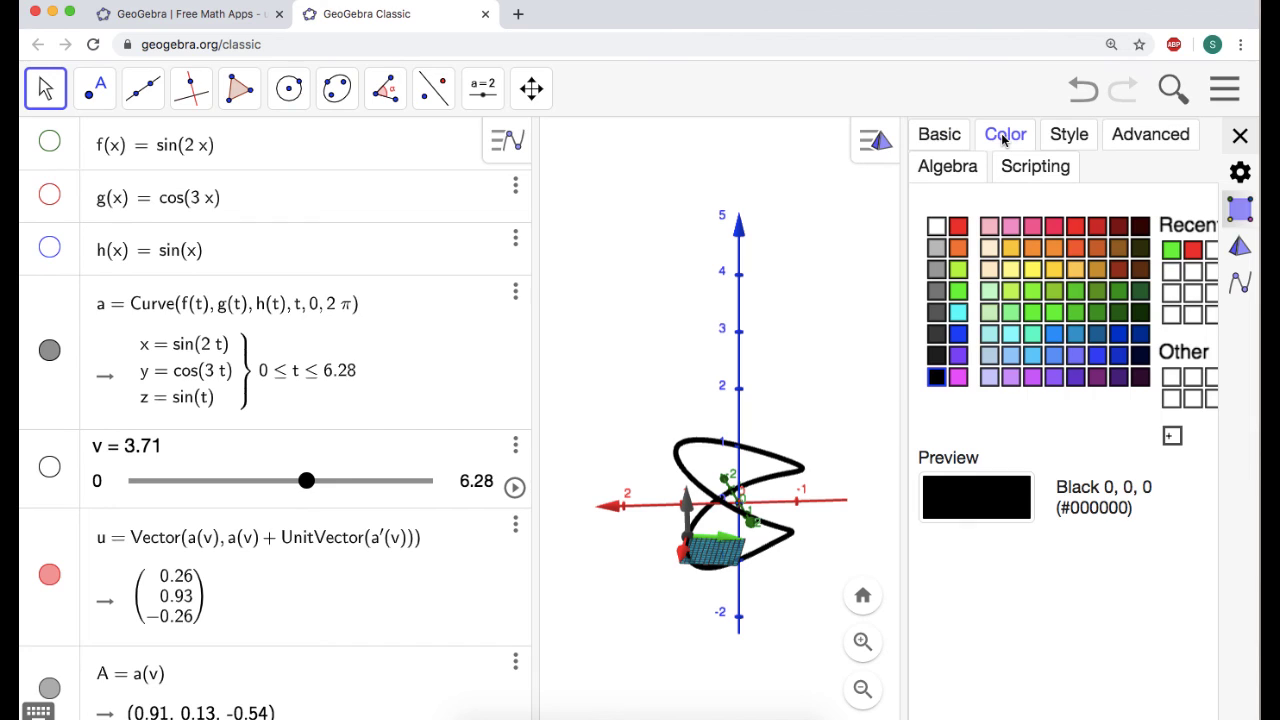
left_click(959, 341)
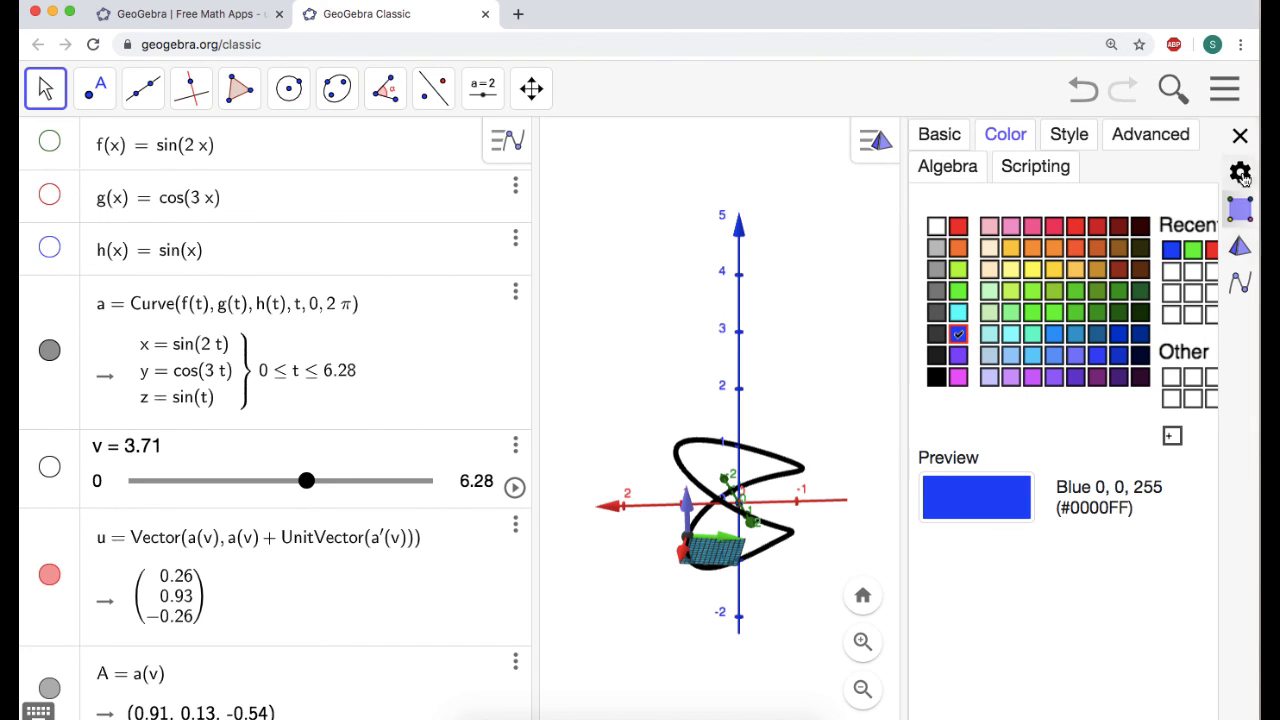
left_click(1240, 137)
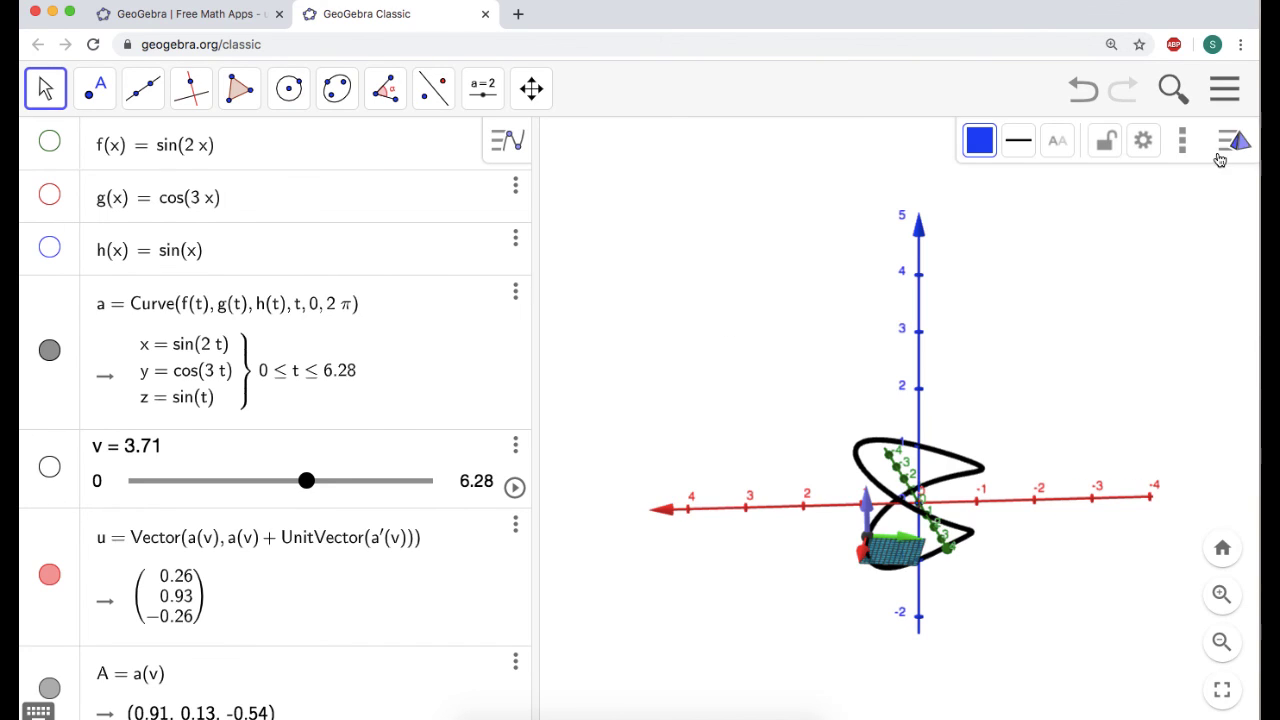
left_click(1107, 348)
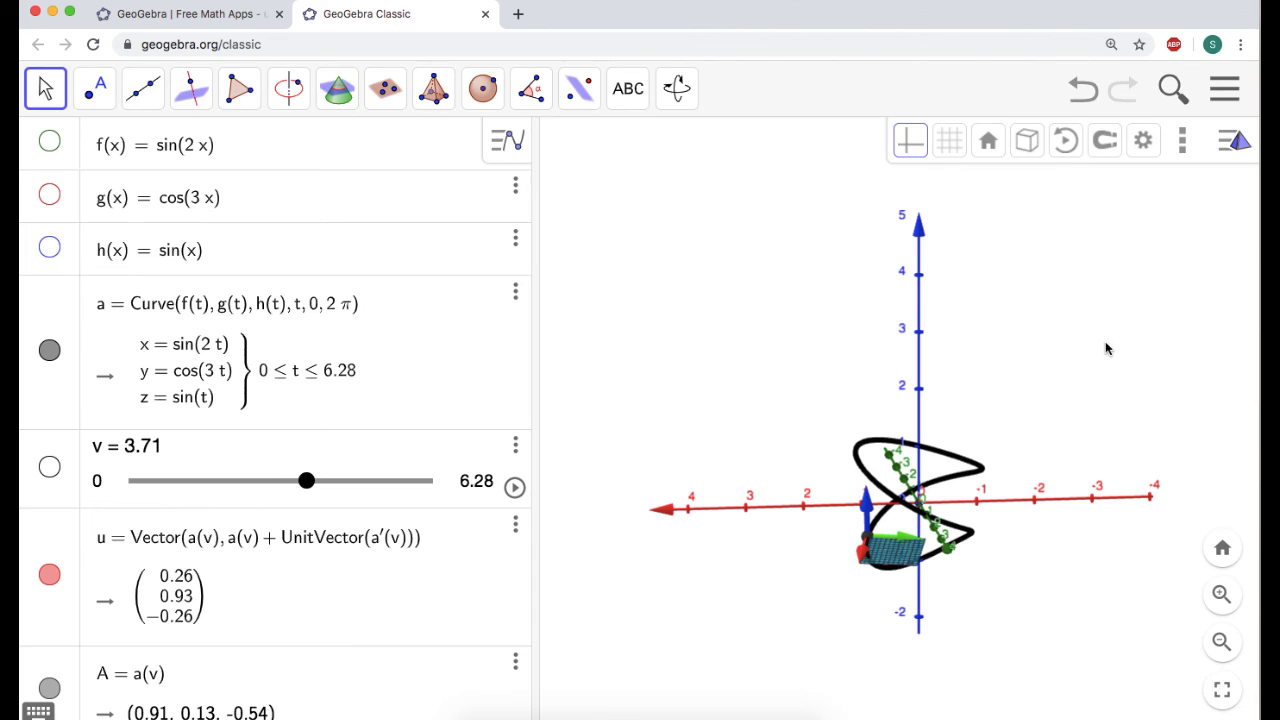
left_click(514, 487)
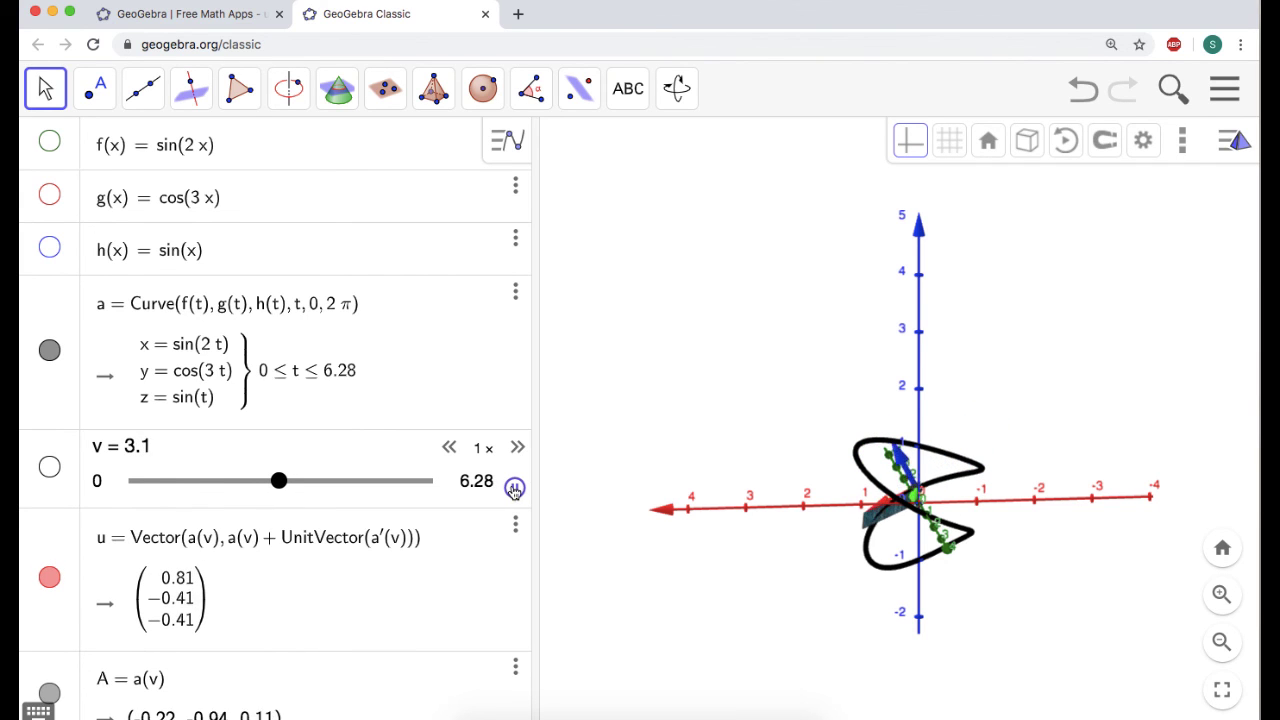
Pause slider v's animation at v = 3.22
left_click(514, 488)
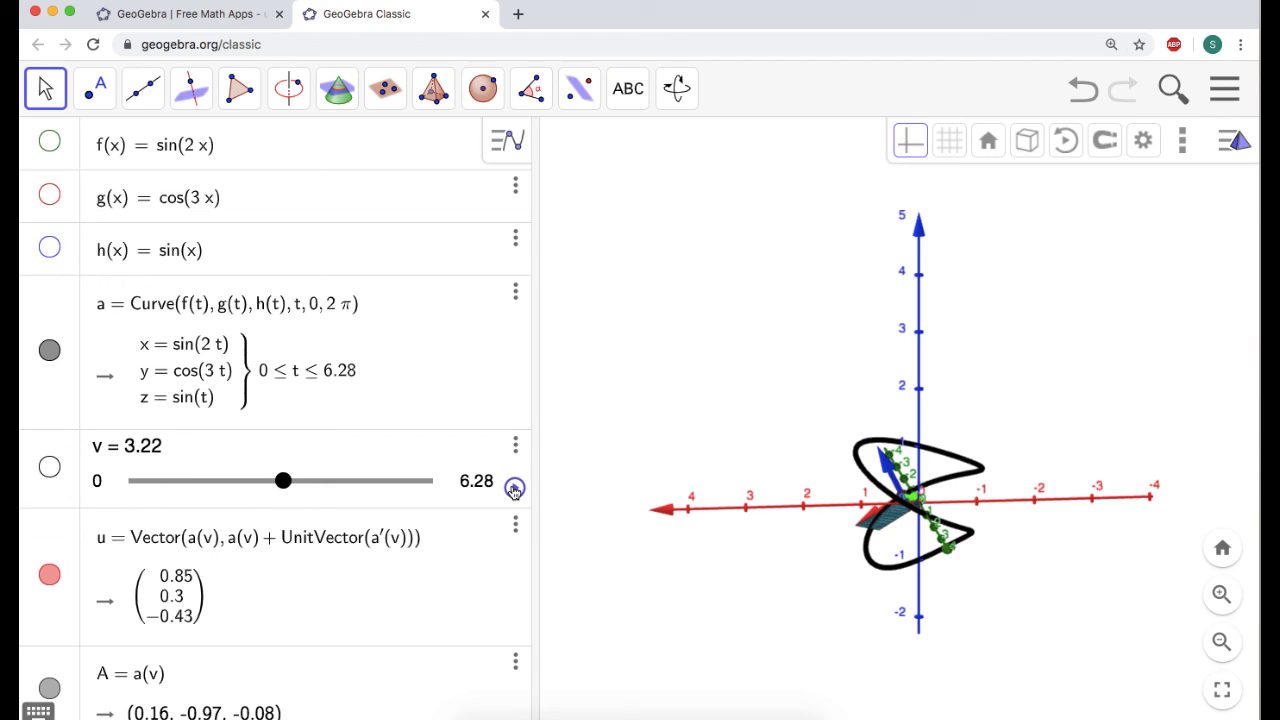